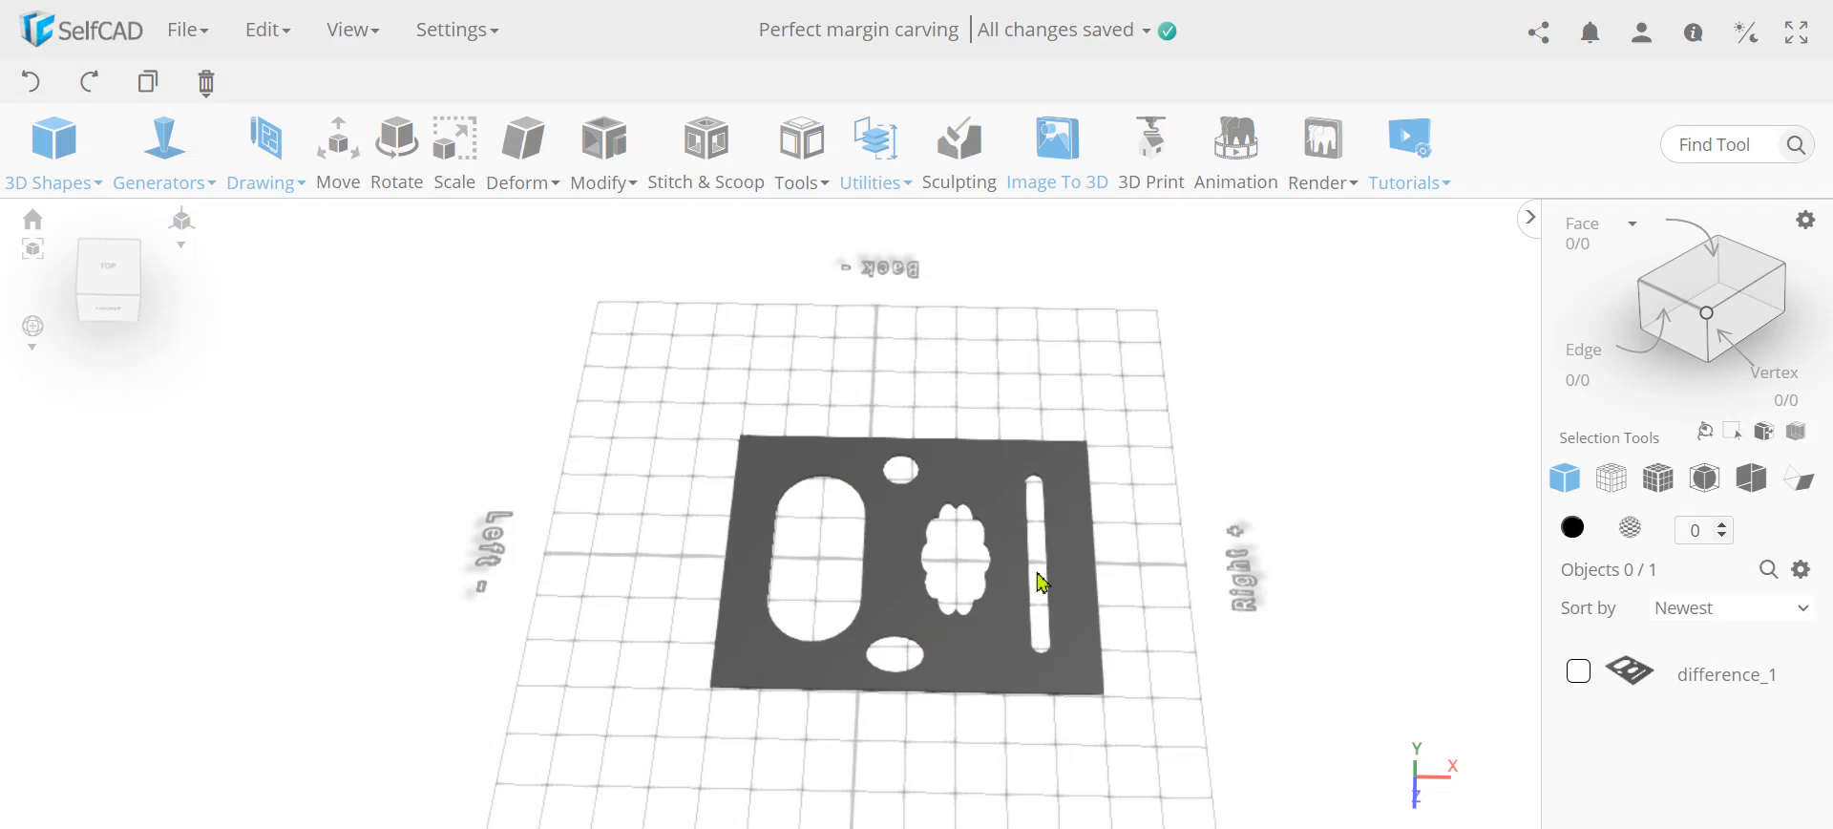
# Clear the scene, load the tutorial file for interactive playback and start the tutorial.
pyautogui.click(1386, 181)
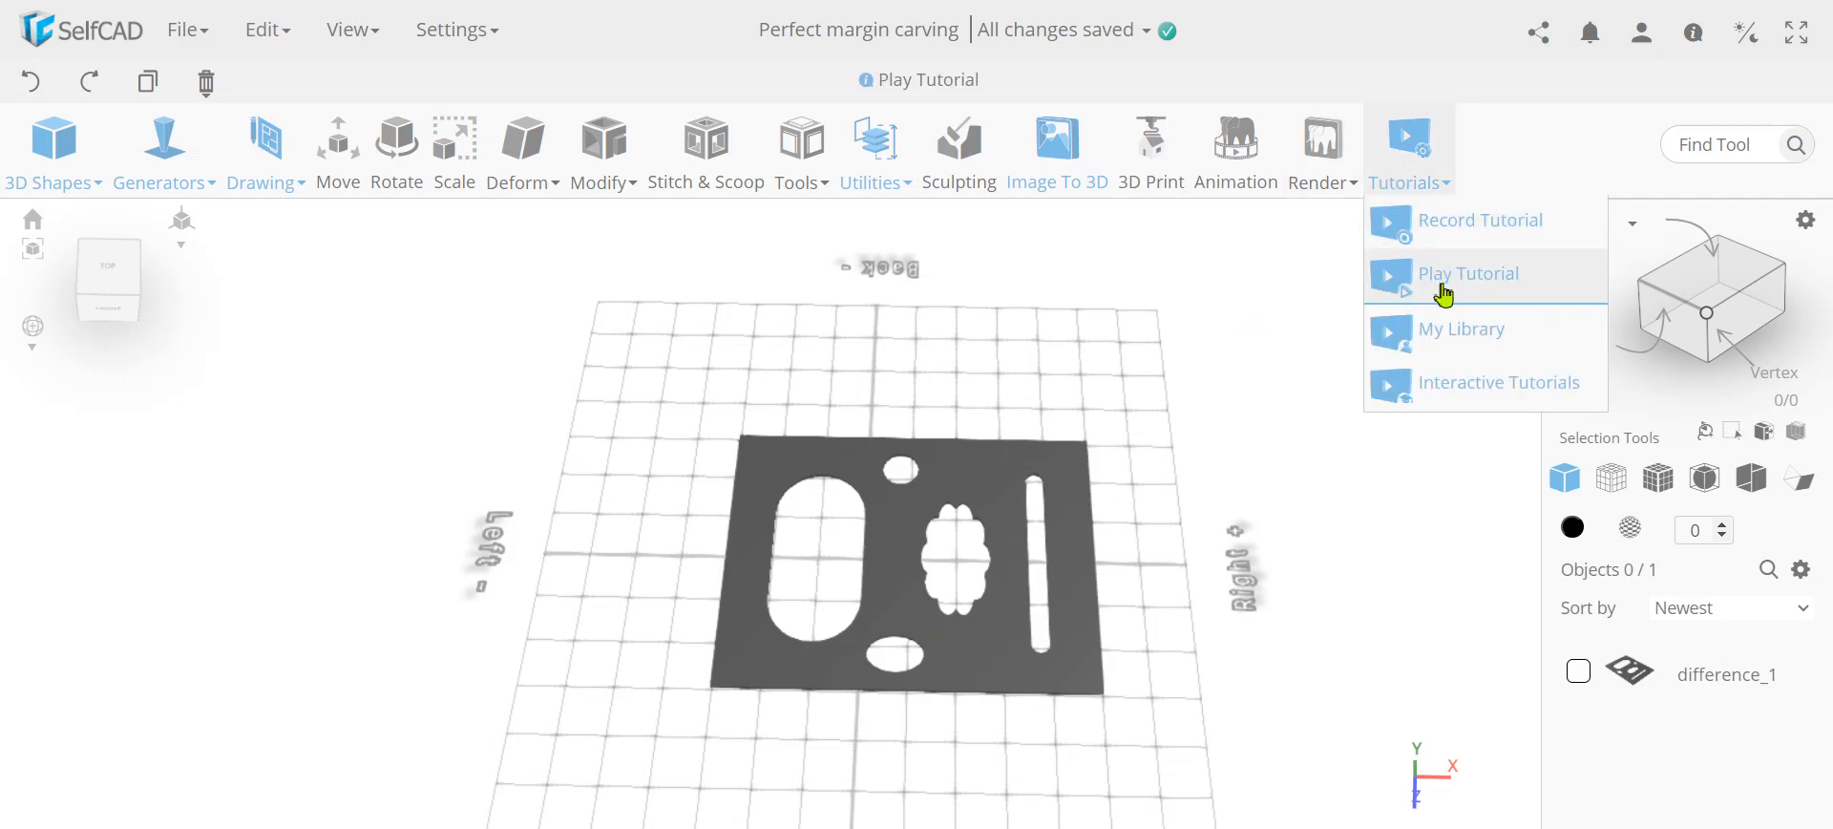
pyautogui.click(1468, 274)
pyautogui.click(574, 601)
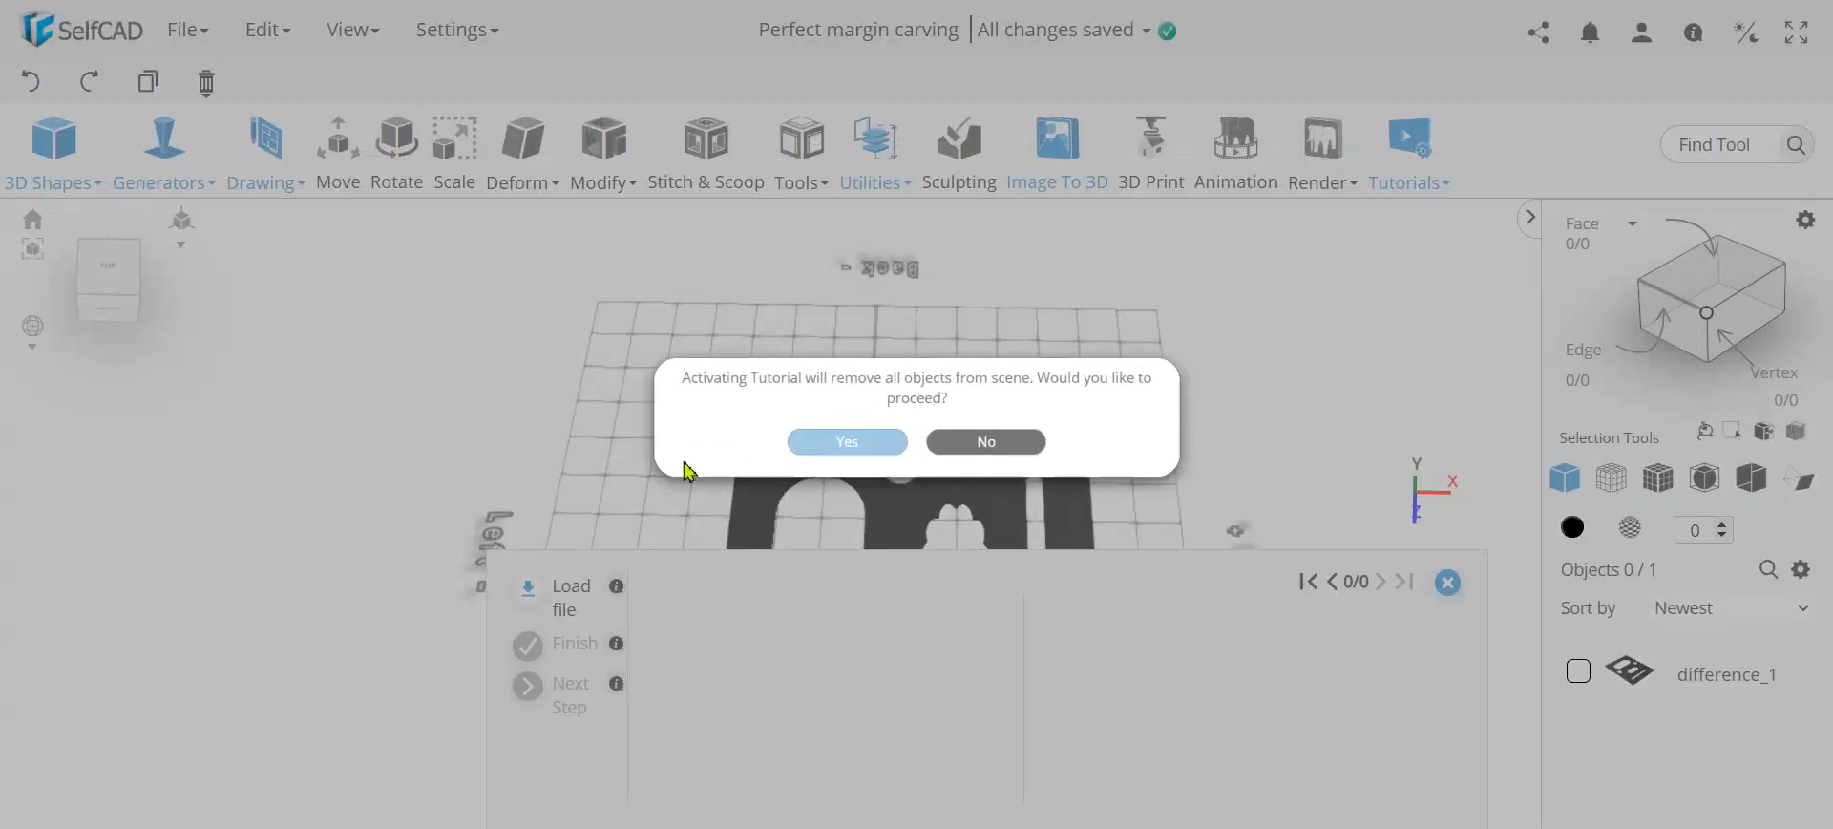
pyautogui.click(827, 441)
pyautogui.click(372, 77)
pyautogui.click(716, 389)
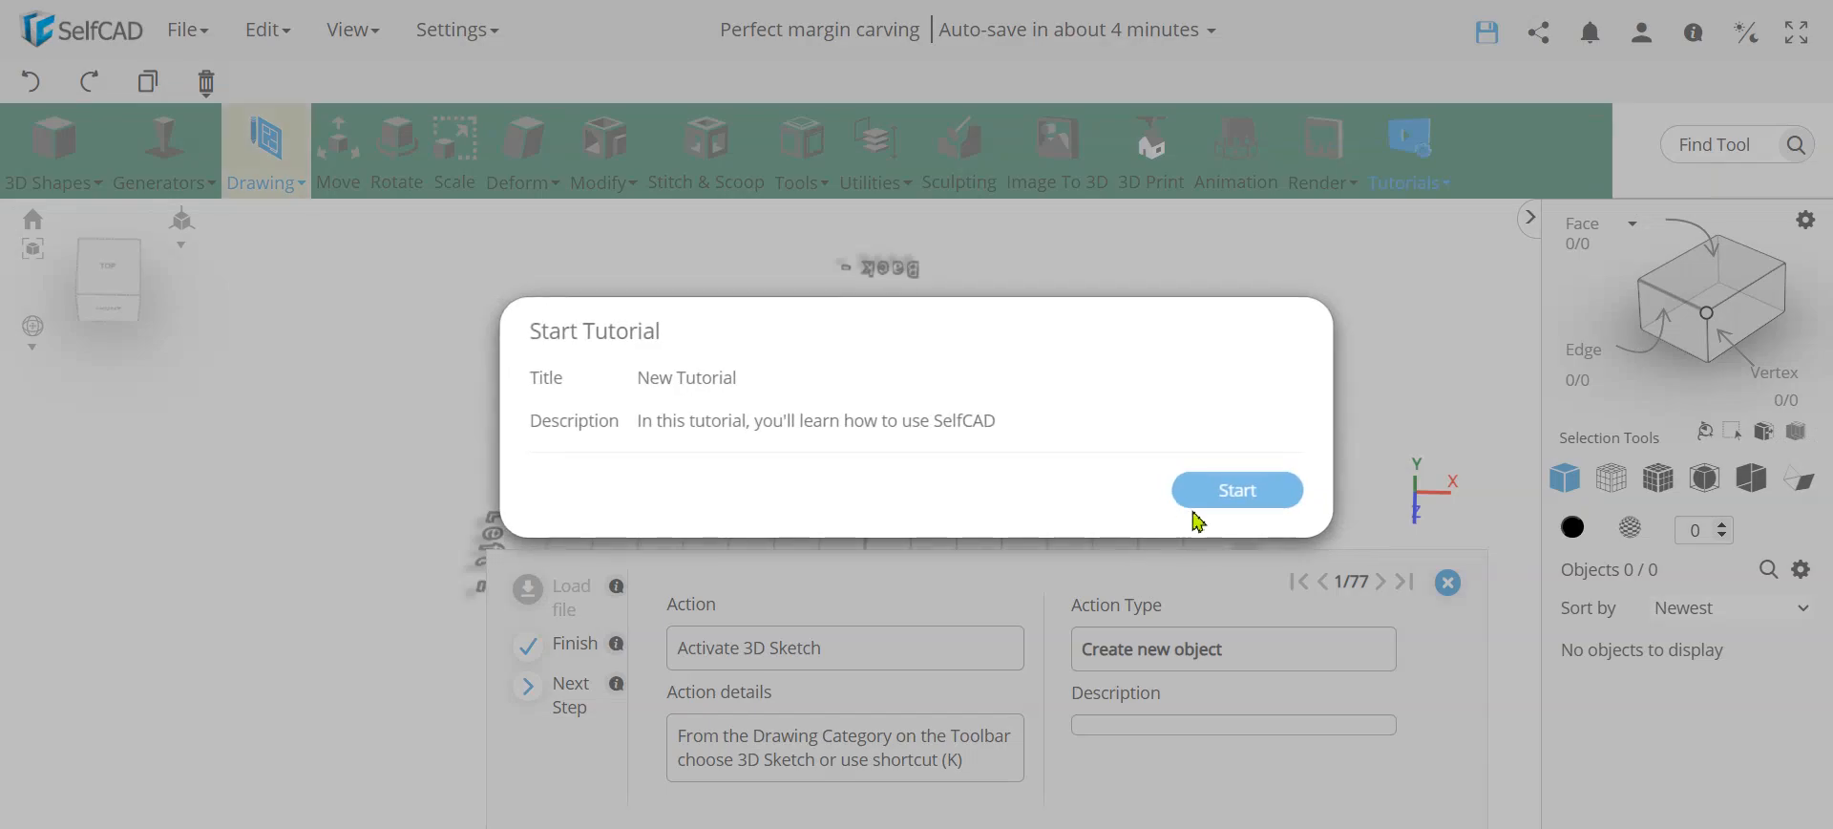
pyautogui.click(1207, 504)
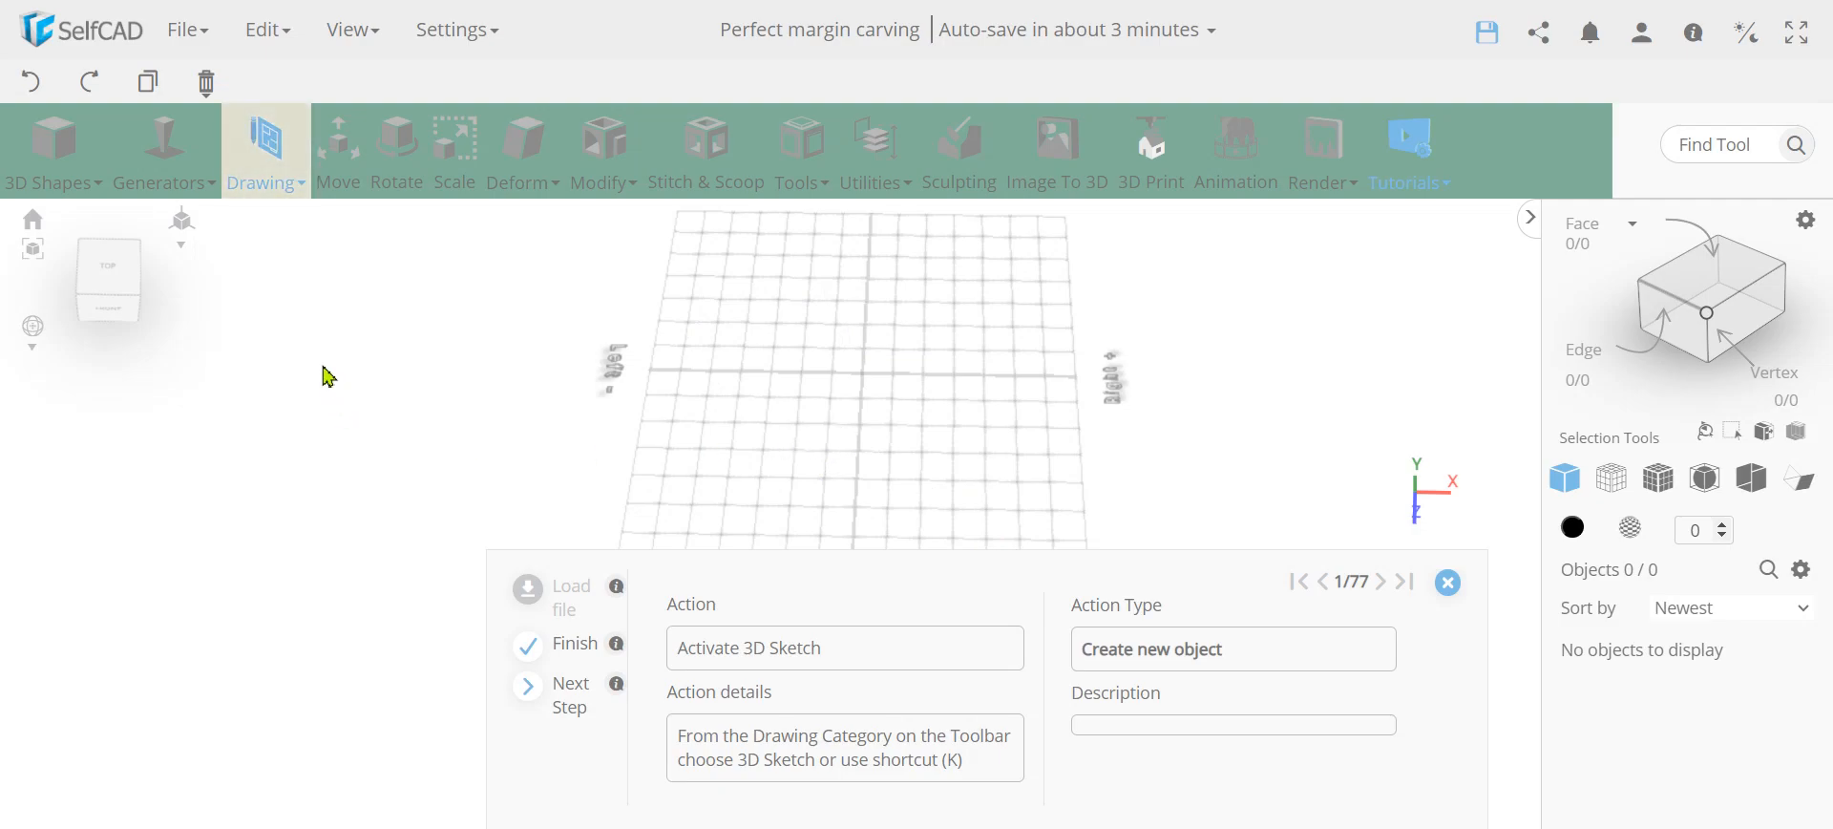
# Start a 3D Sketch with the Rectangle tool and enable snapping to Grid Vertices in the Precision Settings.
pyautogui.click(276, 155)
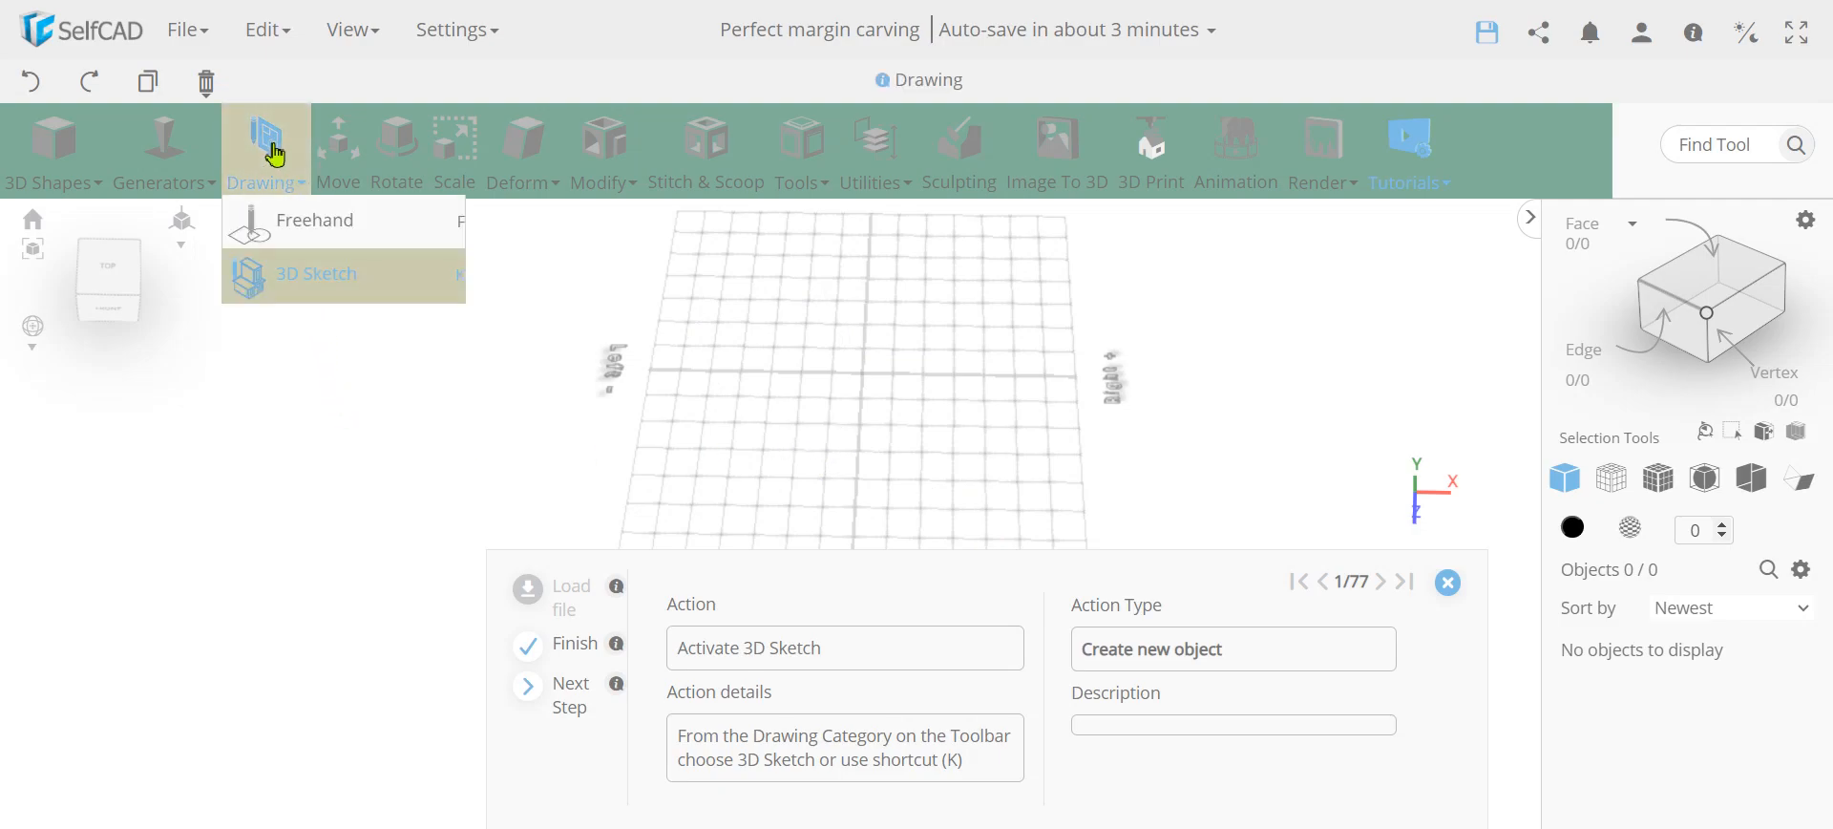
pyautogui.click(305, 277)
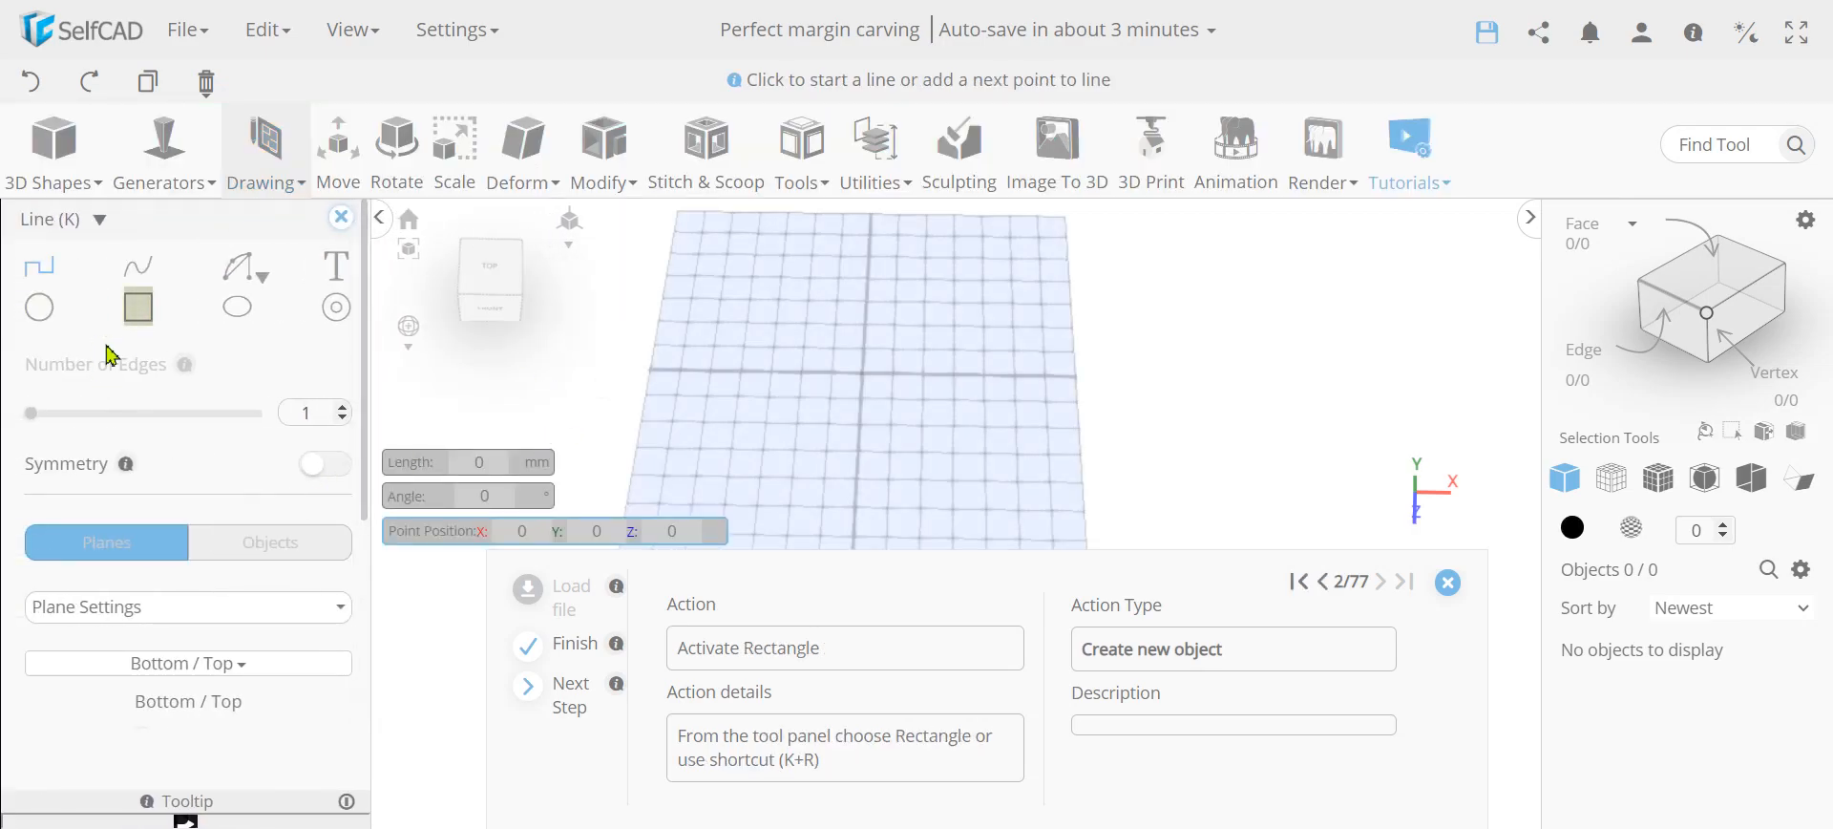
pyautogui.click(144, 317)
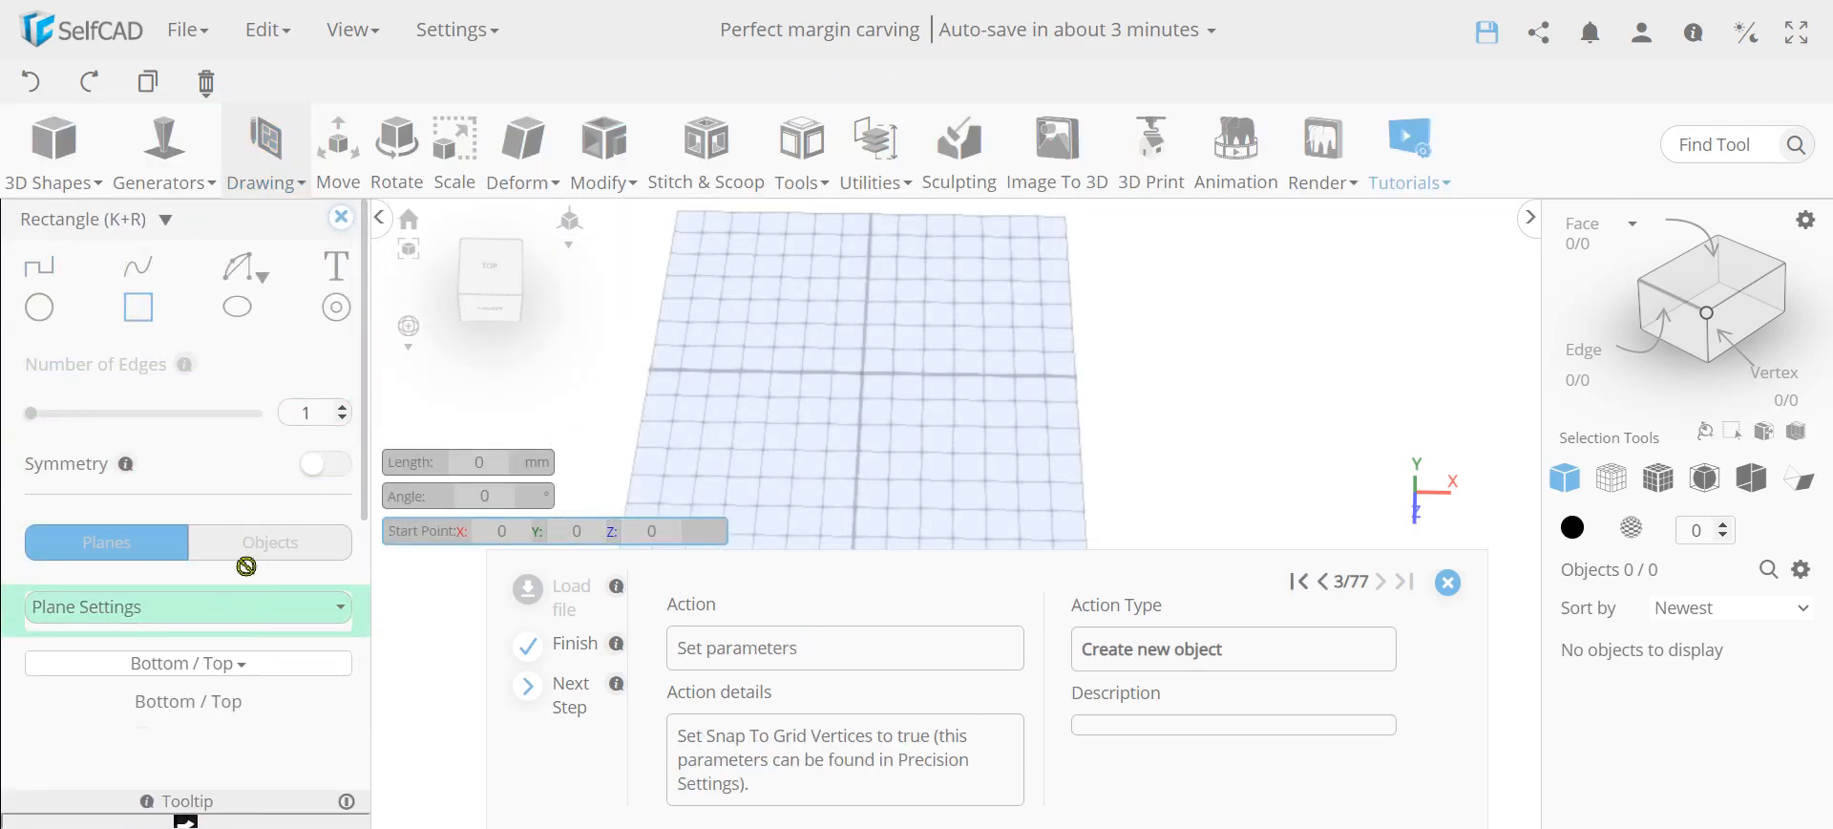
pyautogui.scroll(-2, 242, 553)
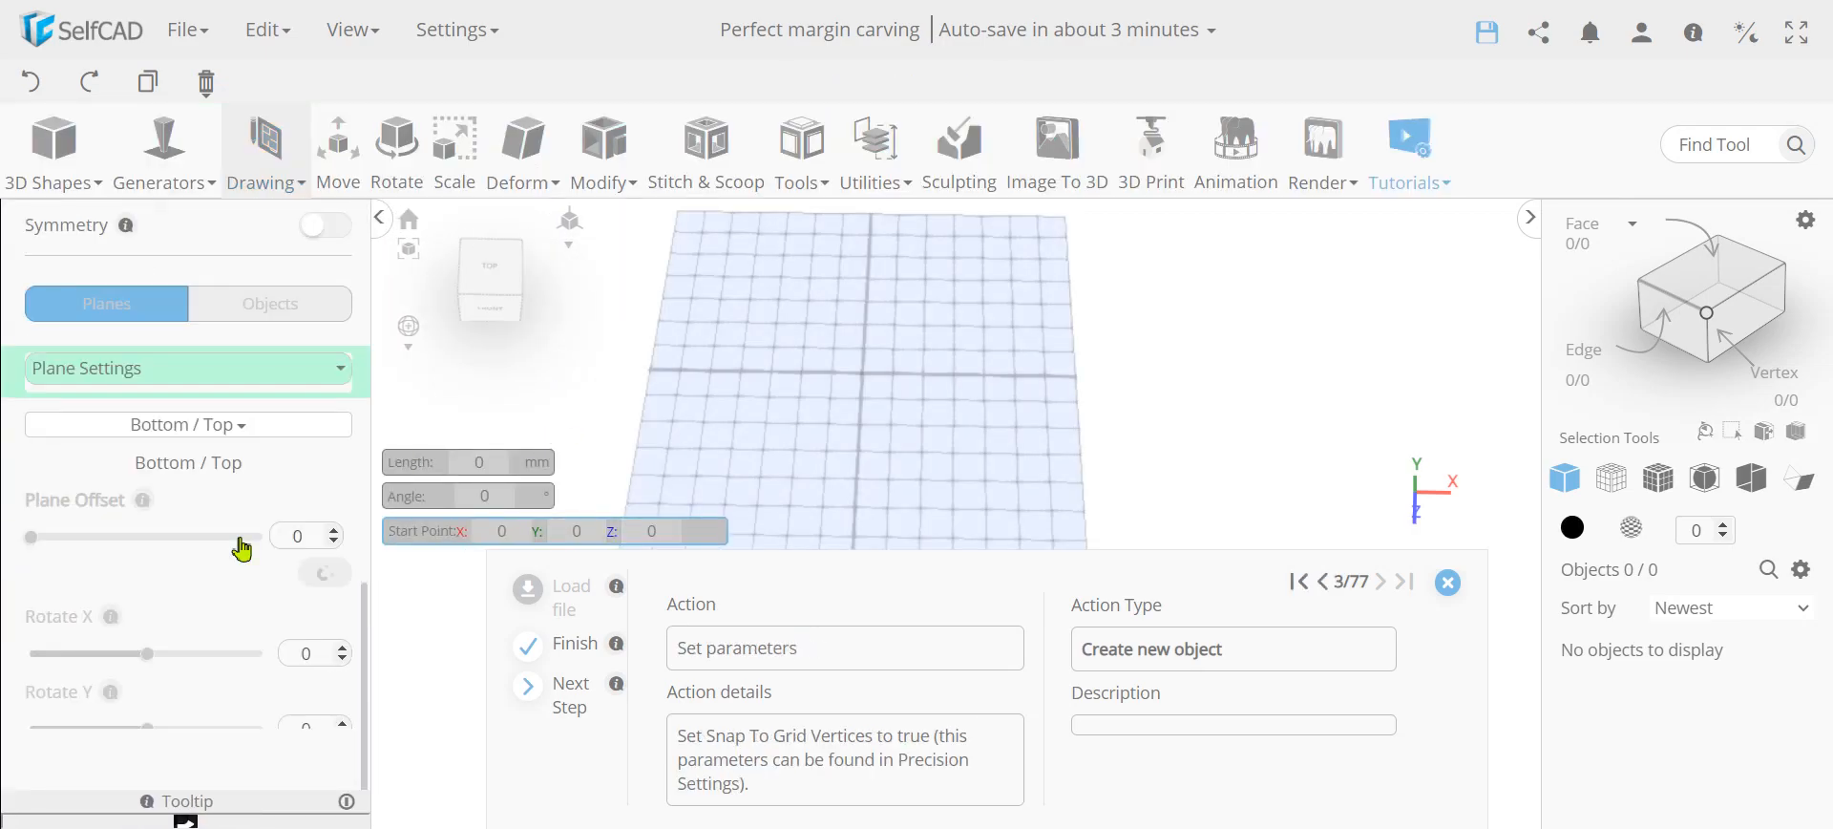
pyautogui.click(170, 373)
pyautogui.click(166, 466)
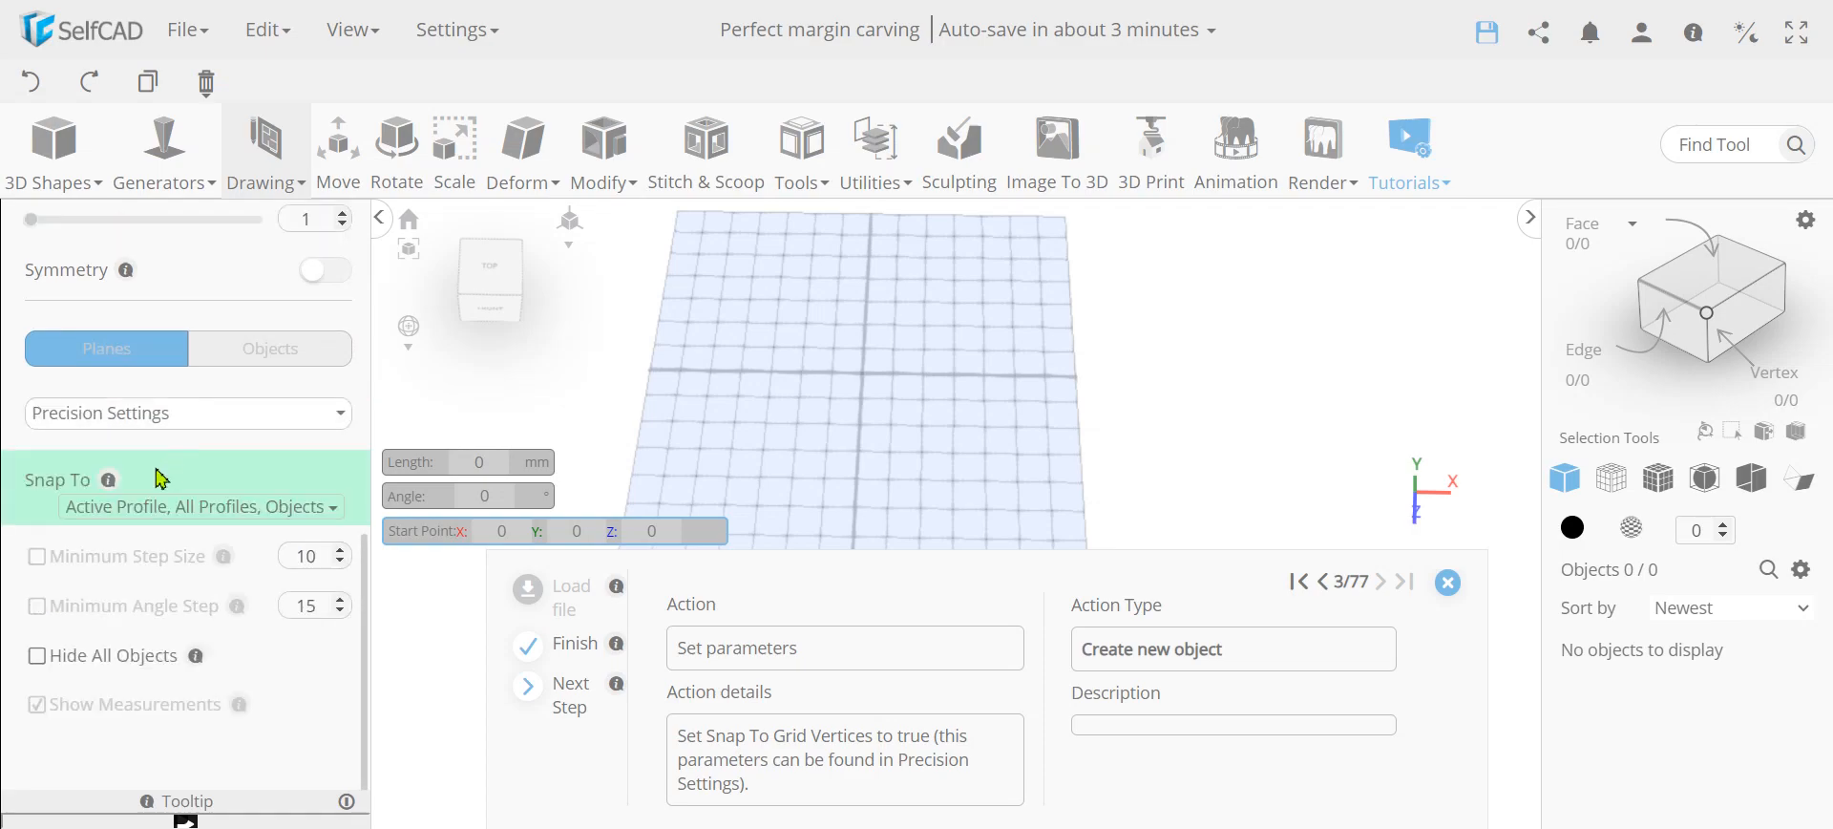
pyautogui.click(225, 516)
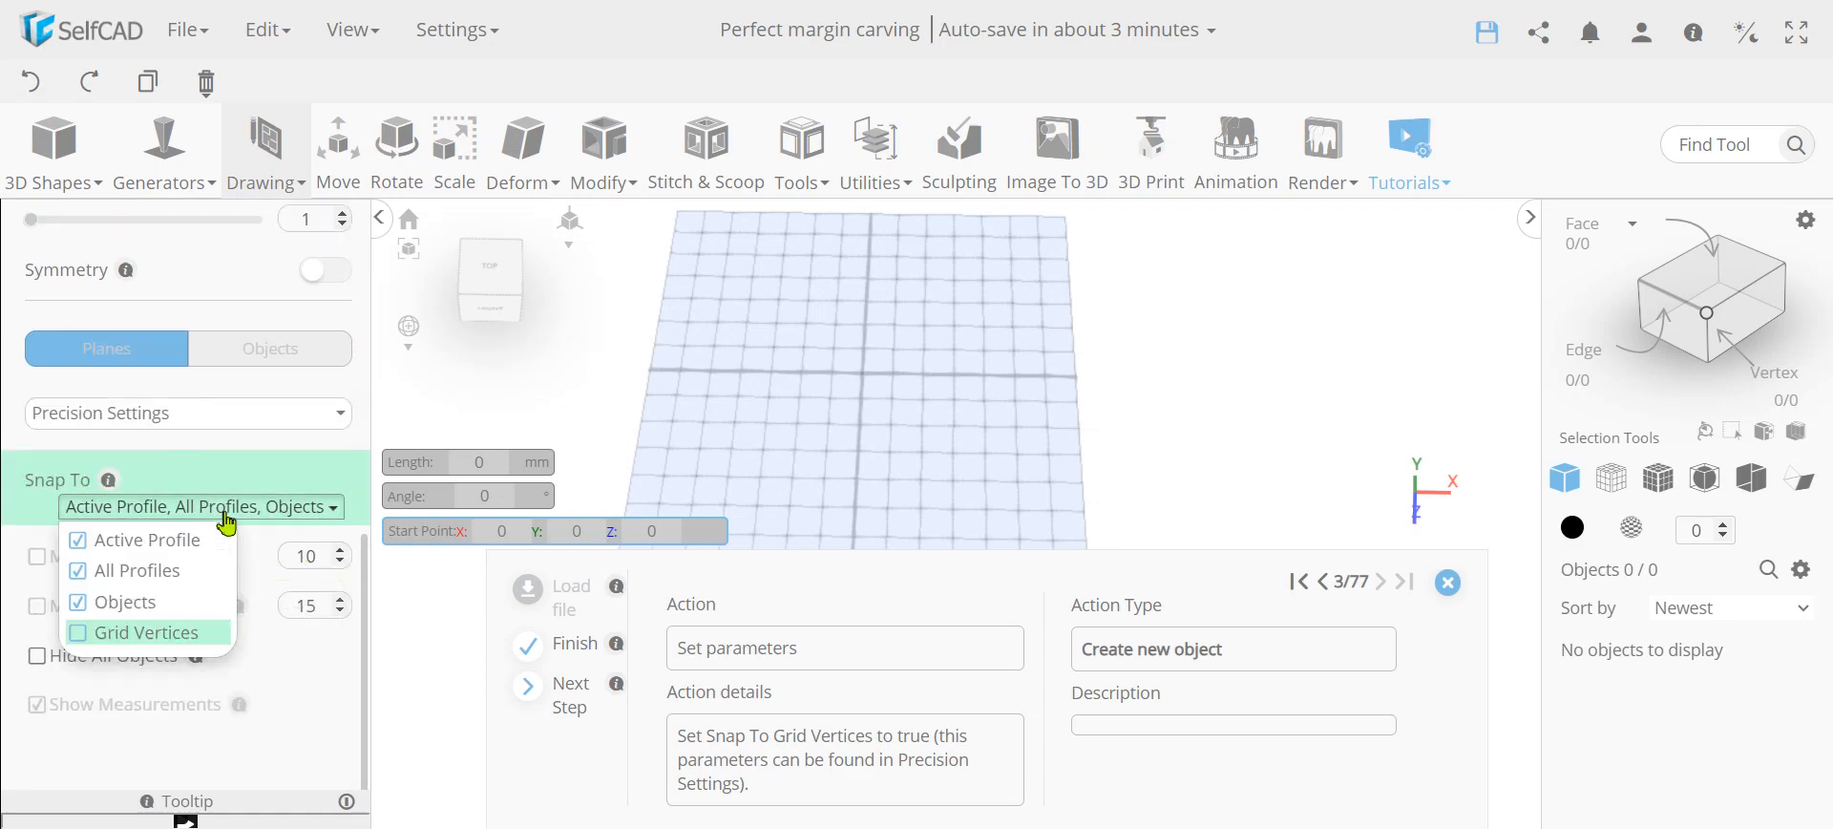
pyautogui.click(148, 634)
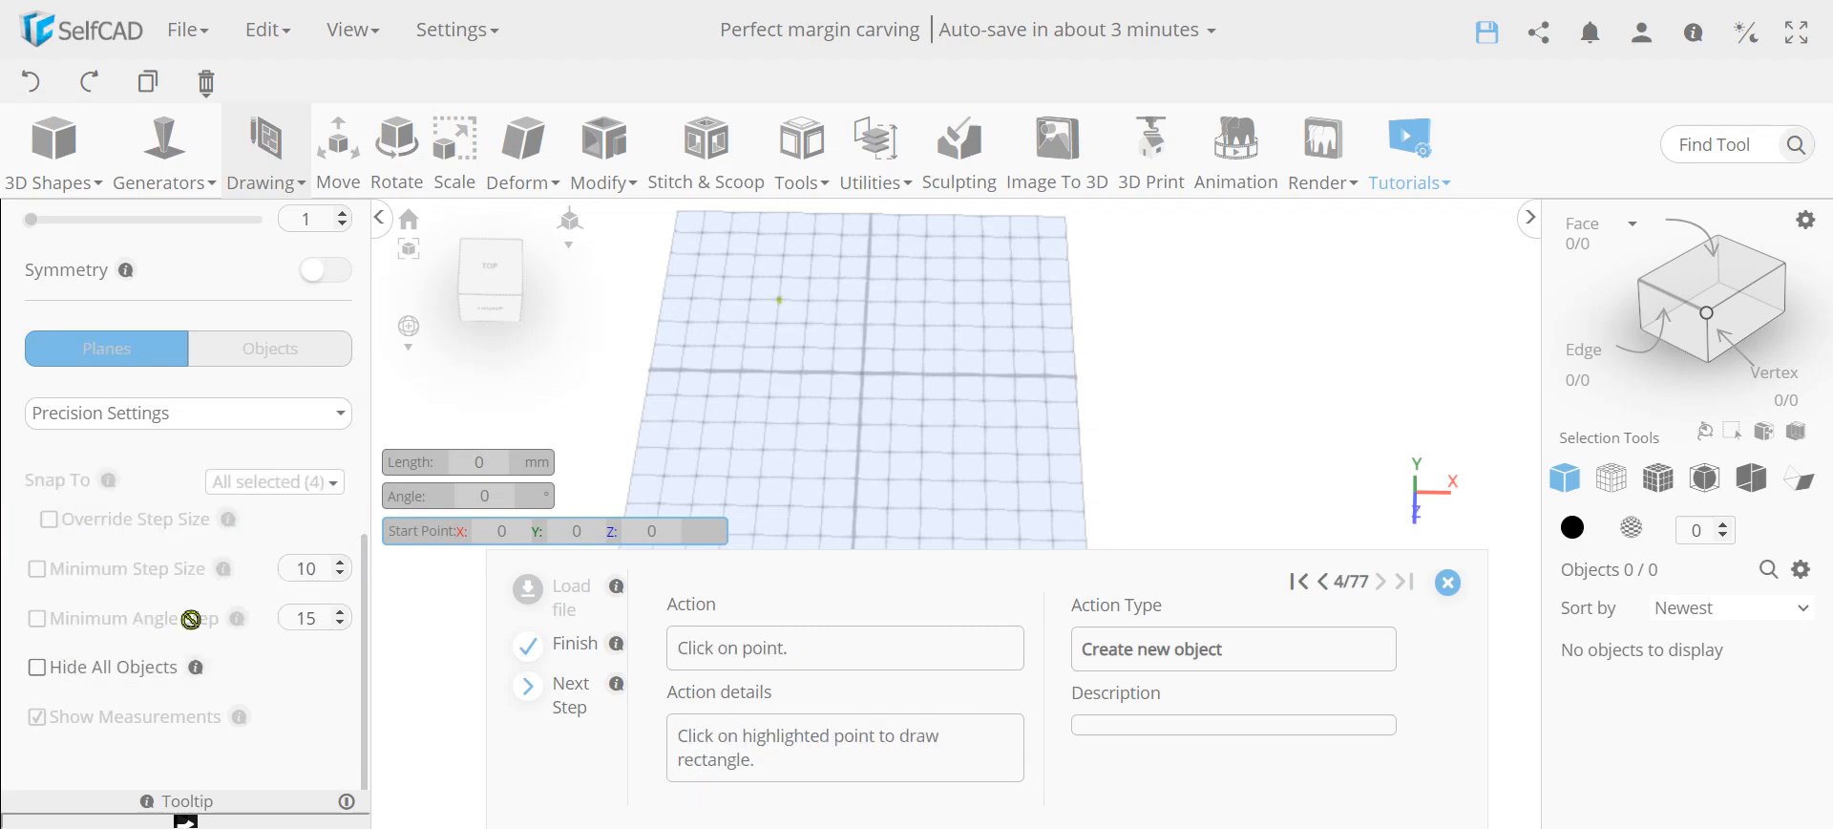
pyautogui.scroll(3, 119, 611)
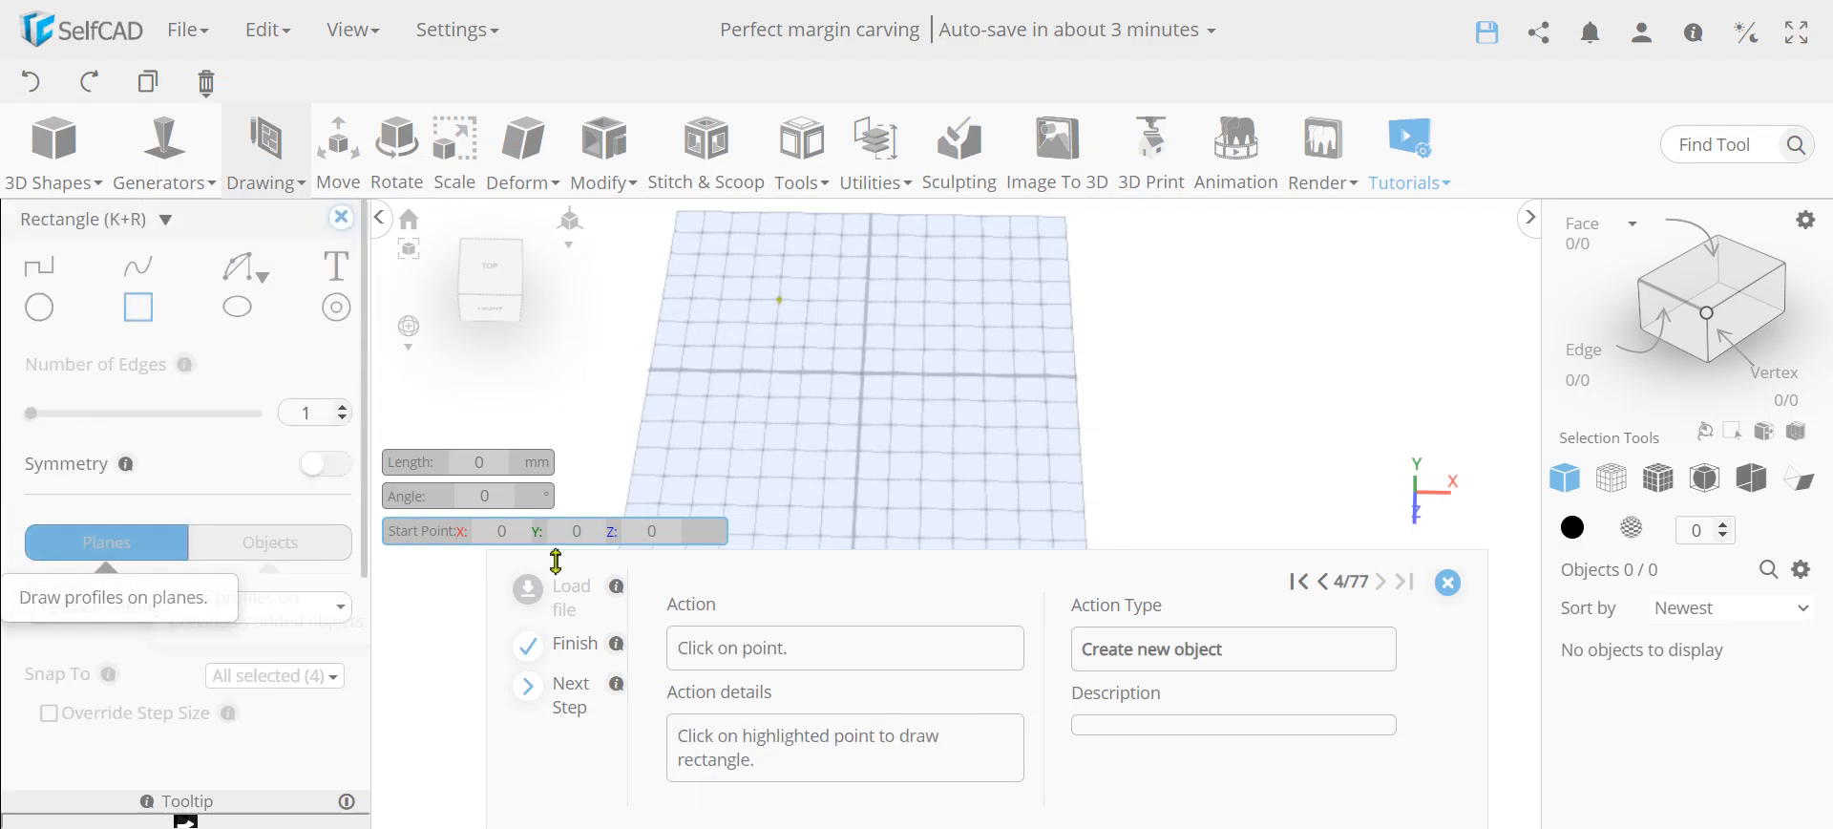
pyautogui.scroll(-3, 191, 616)
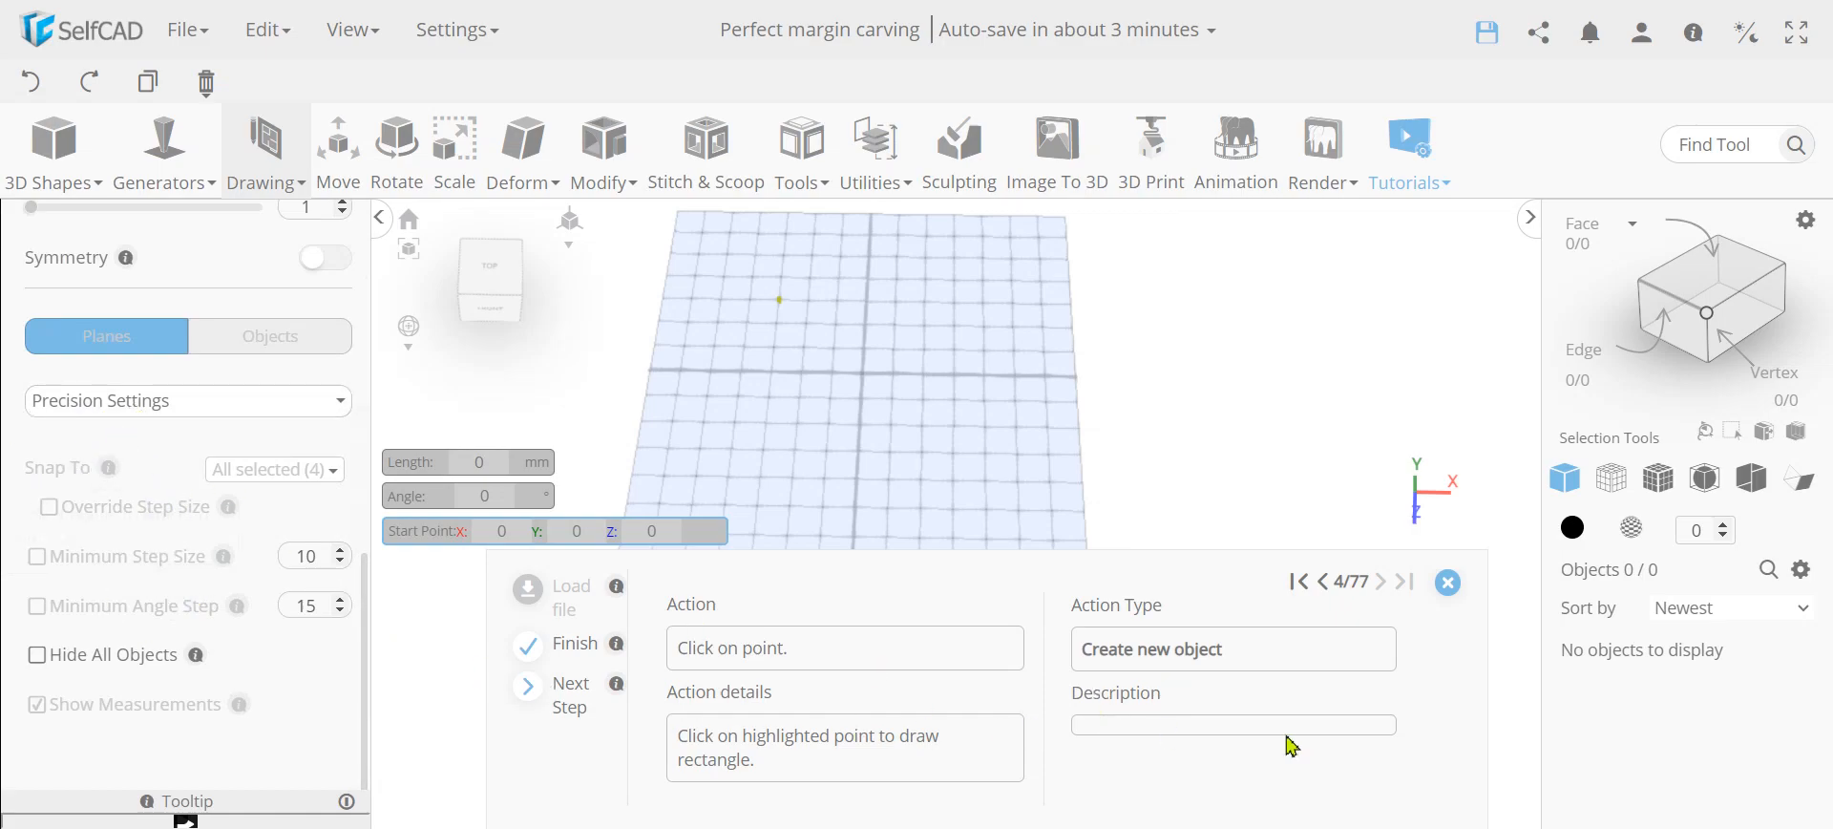
pyautogui.click(1326, 582)
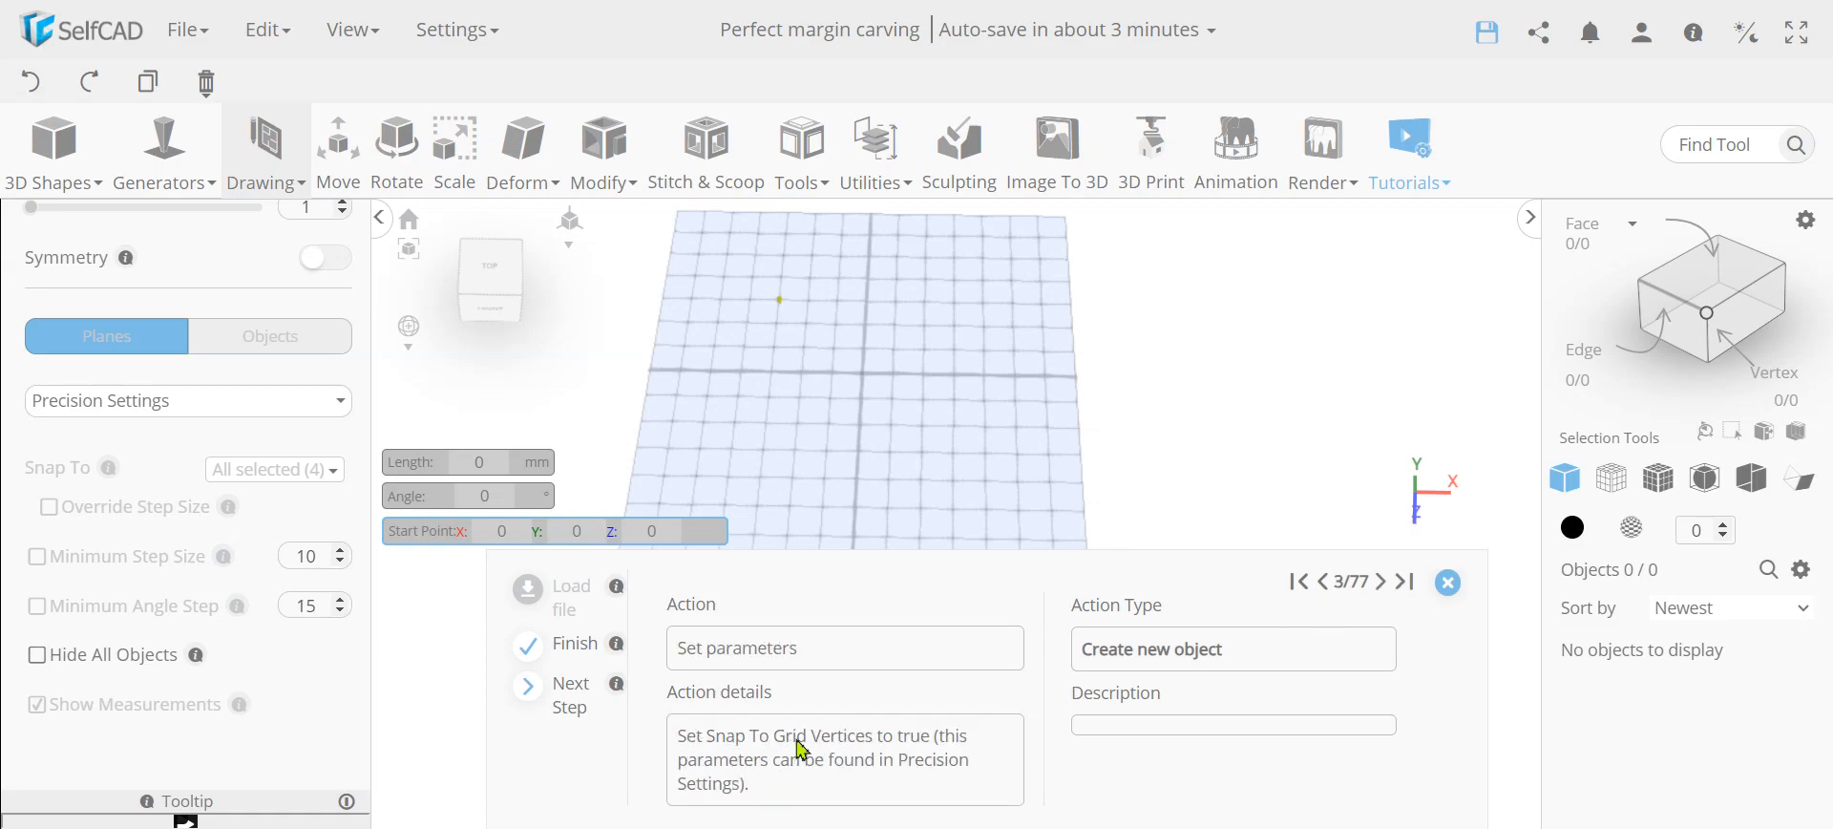
pyautogui.click(1381, 583)
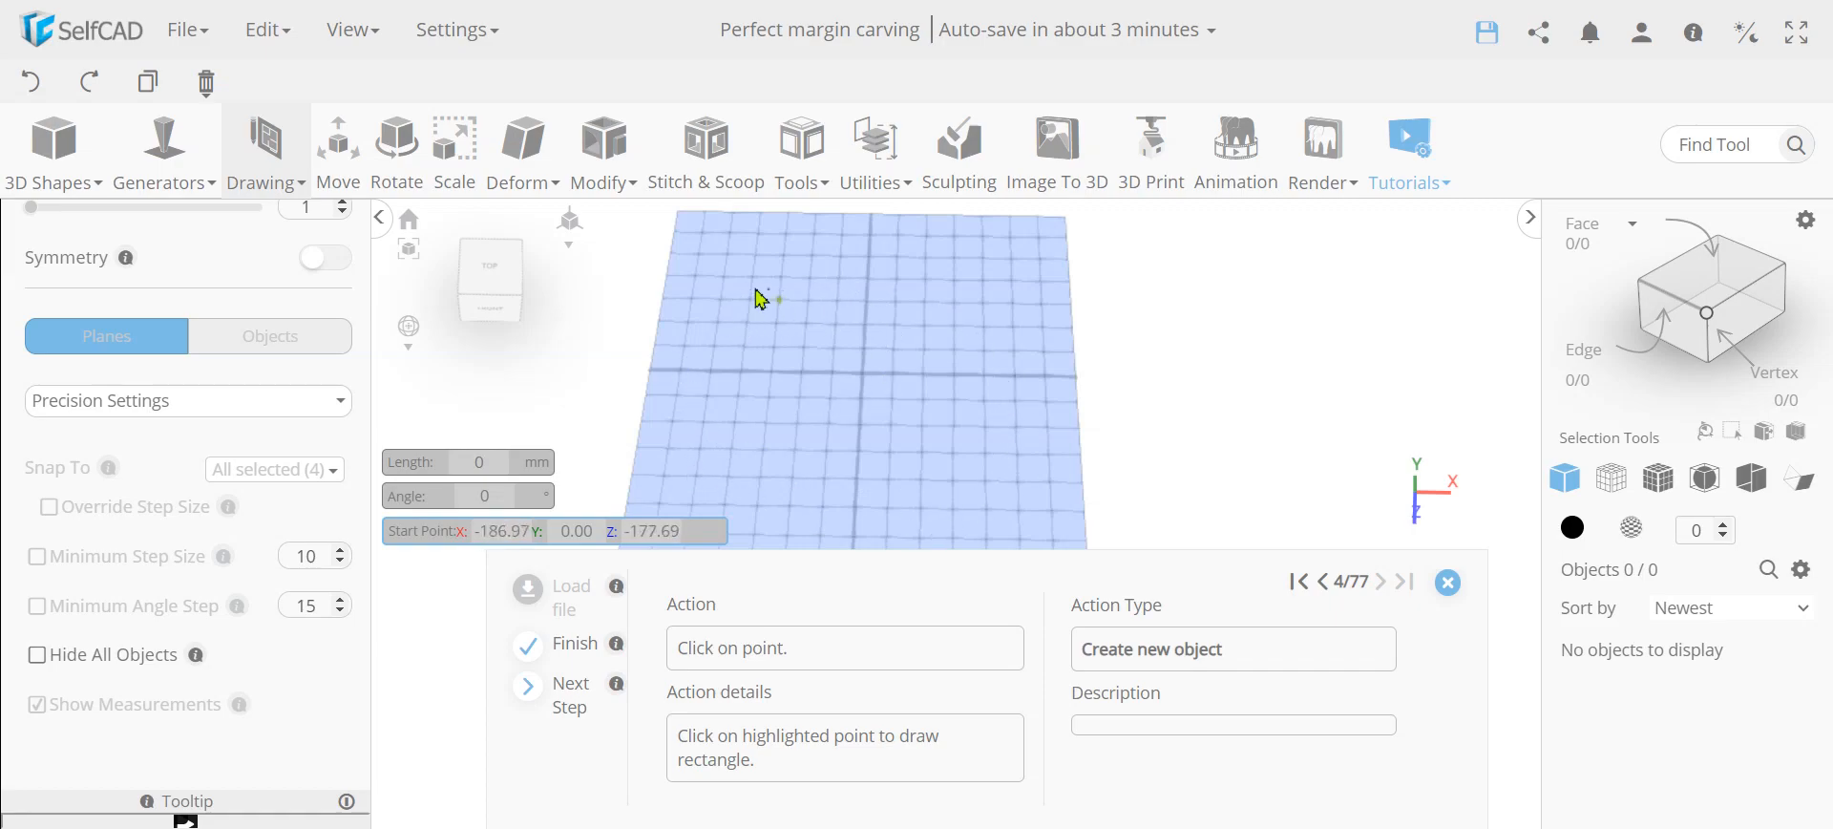
# Draw the large outer rectangle on the Bottom / Top plane through the three highlighted grid points.
pyautogui.scroll(4, 817, 308)
pyautogui.scroll(3, 807, 309)
pyautogui.scroll(-1, 880, 374)
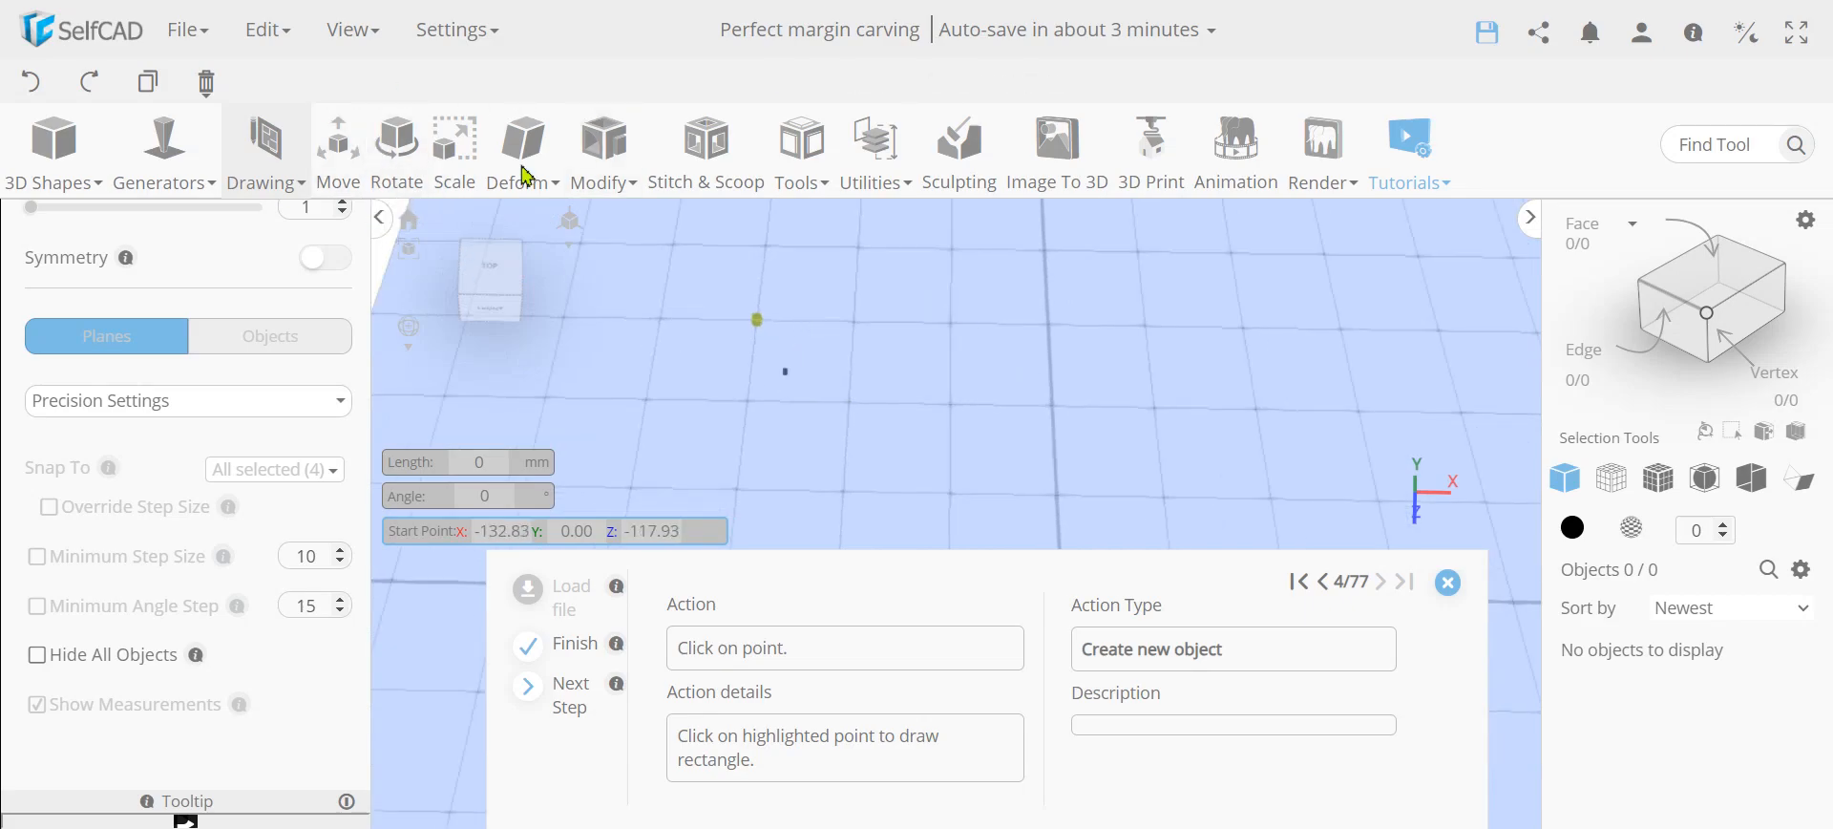
pyautogui.click(463, 29)
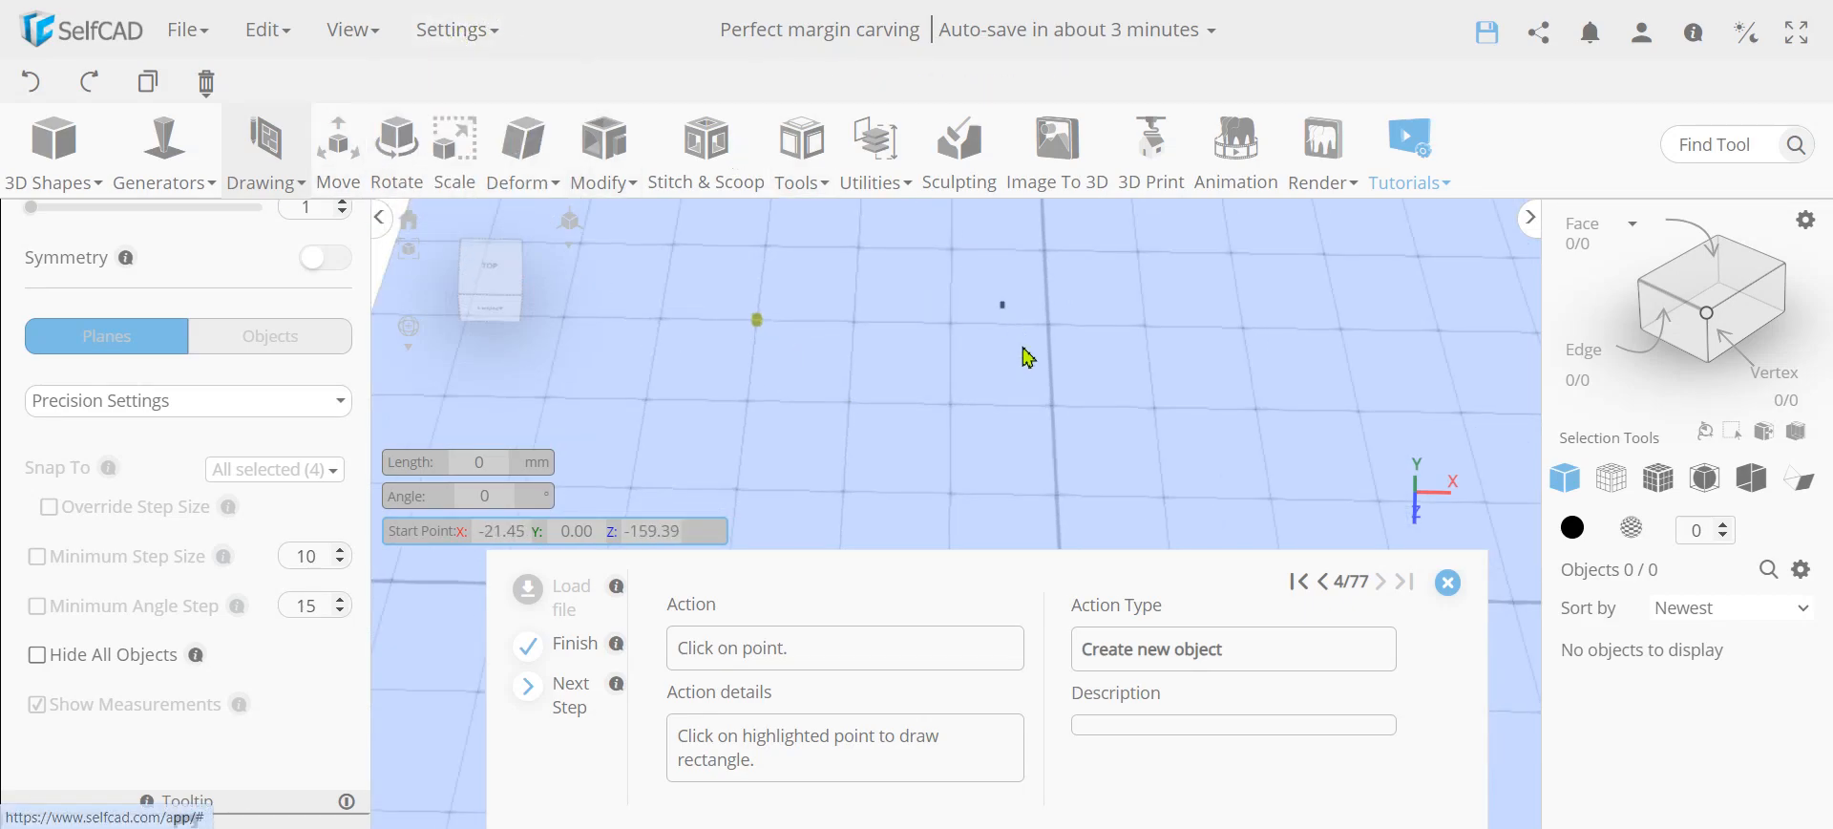
pyautogui.scroll(-2, 1033, 403)
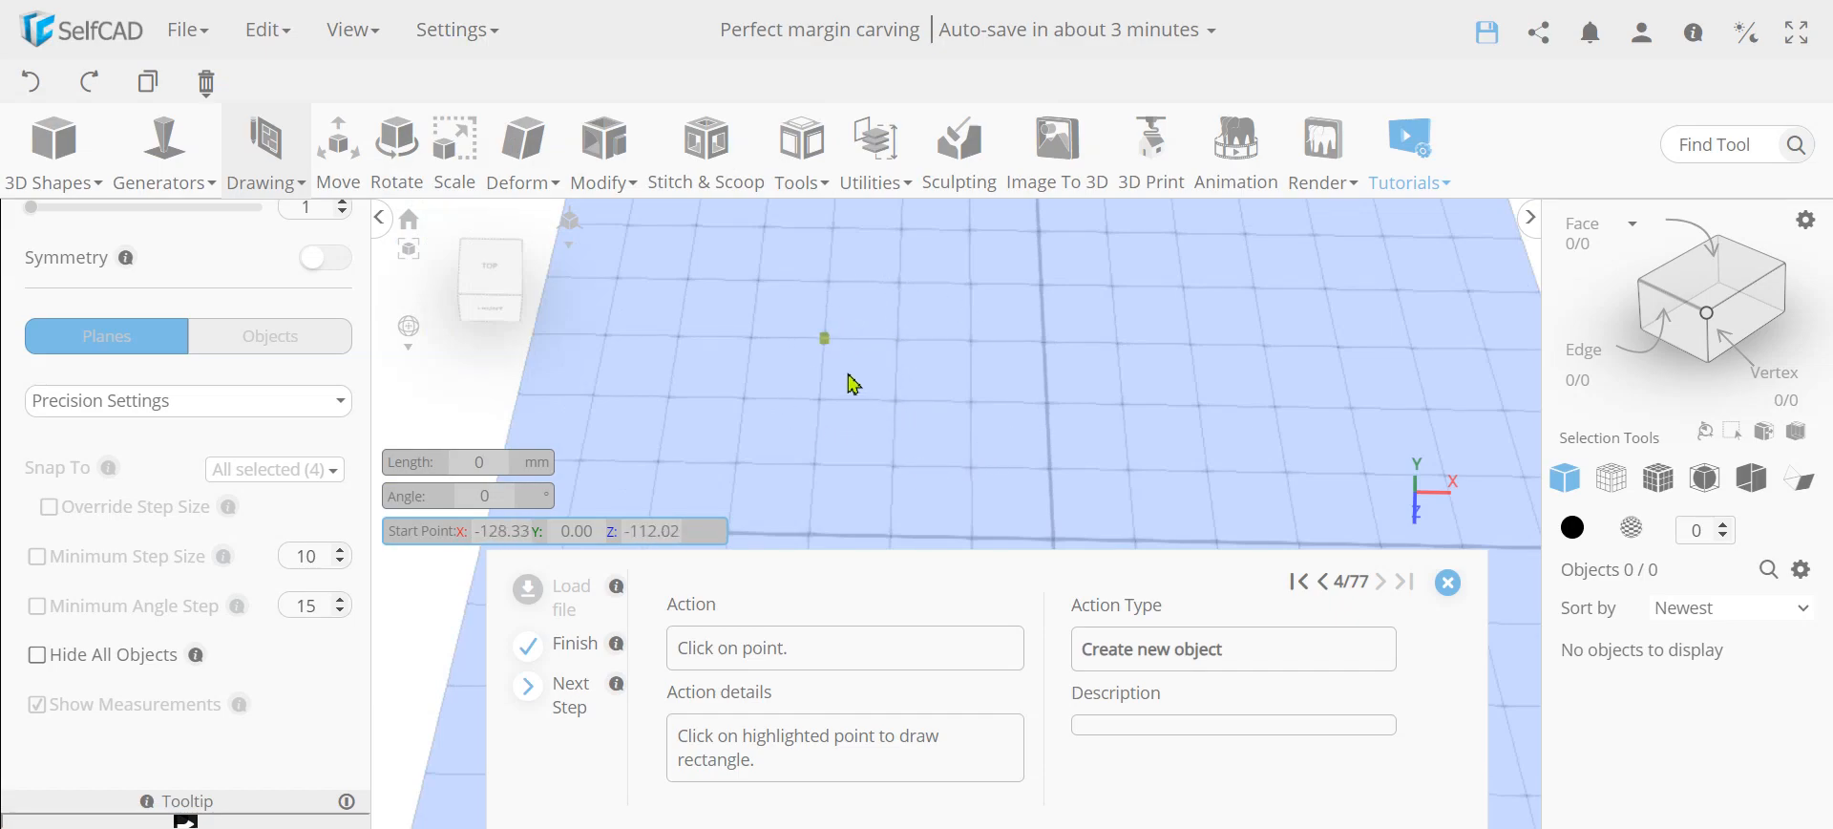
pyautogui.click(827, 341)
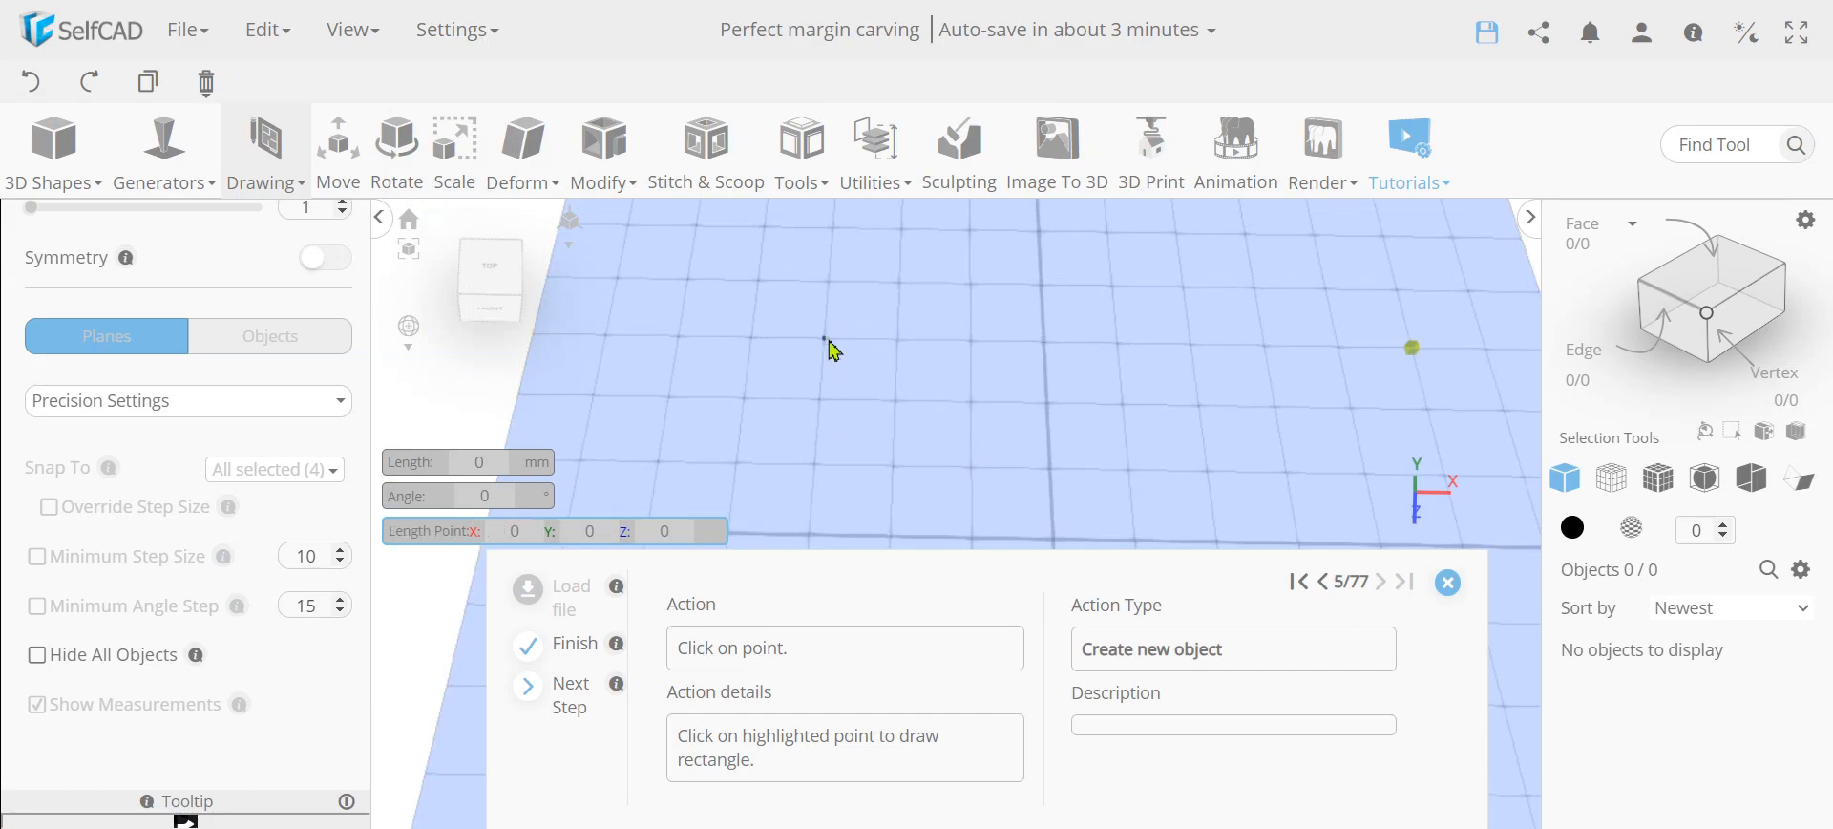
pyautogui.click(1414, 349)
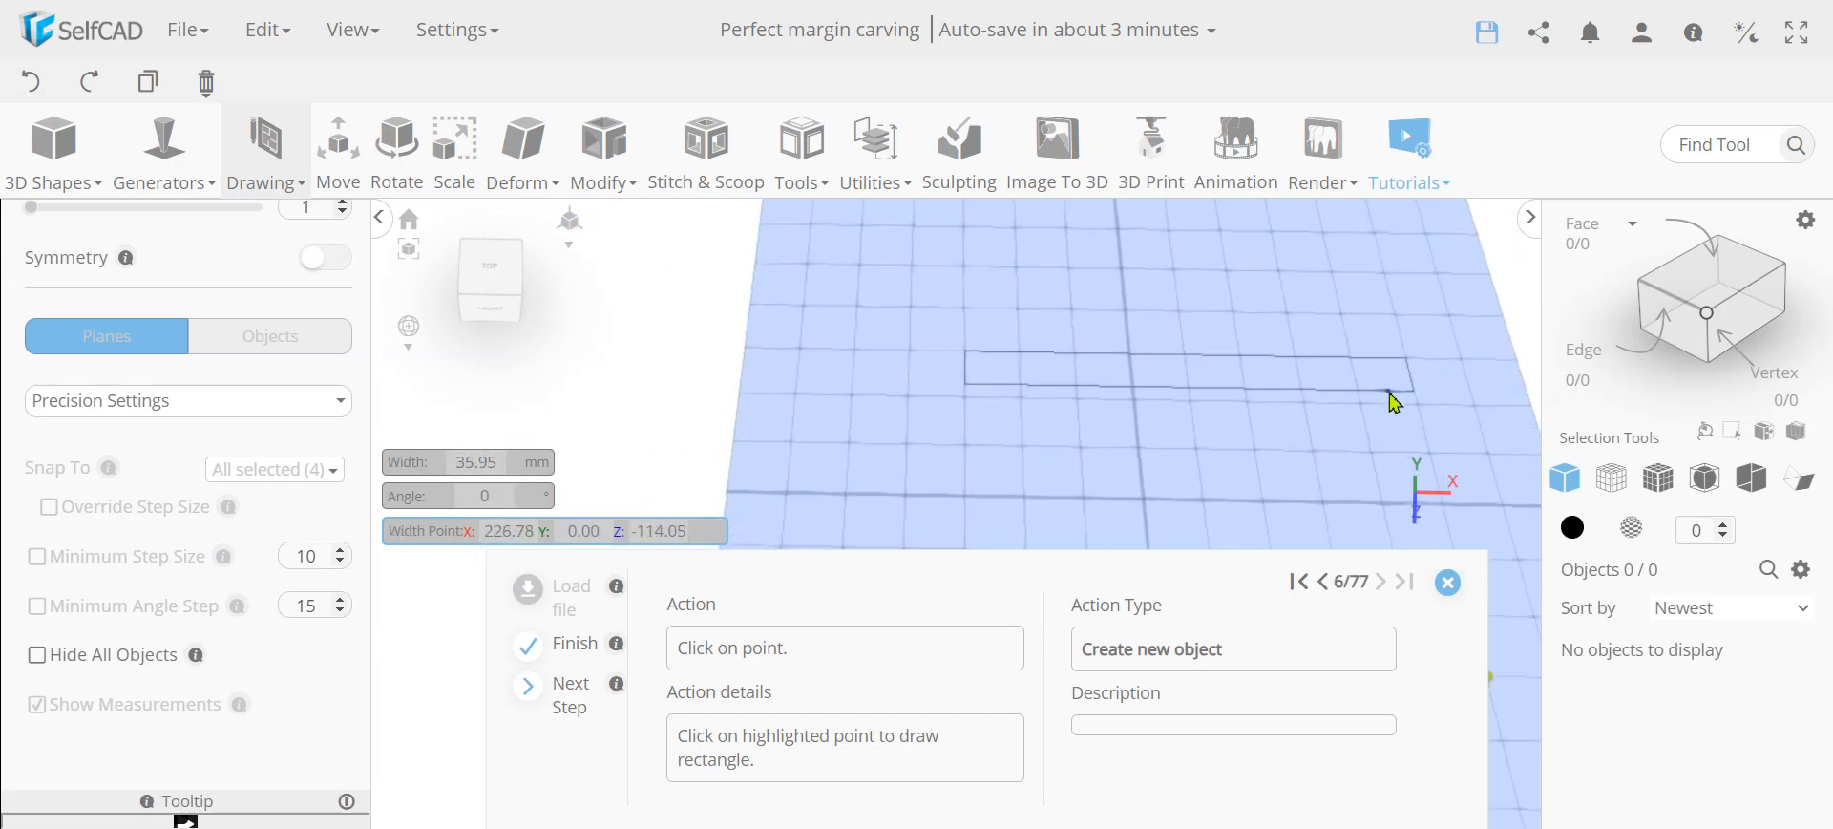
pyautogui.scroll(-6, 1387, 386)
pyautogui.moveTo(1266, 369); pyautogui.dragTo(986, 331, button='right')
pyautogui.scroll(5, 1124, 360)
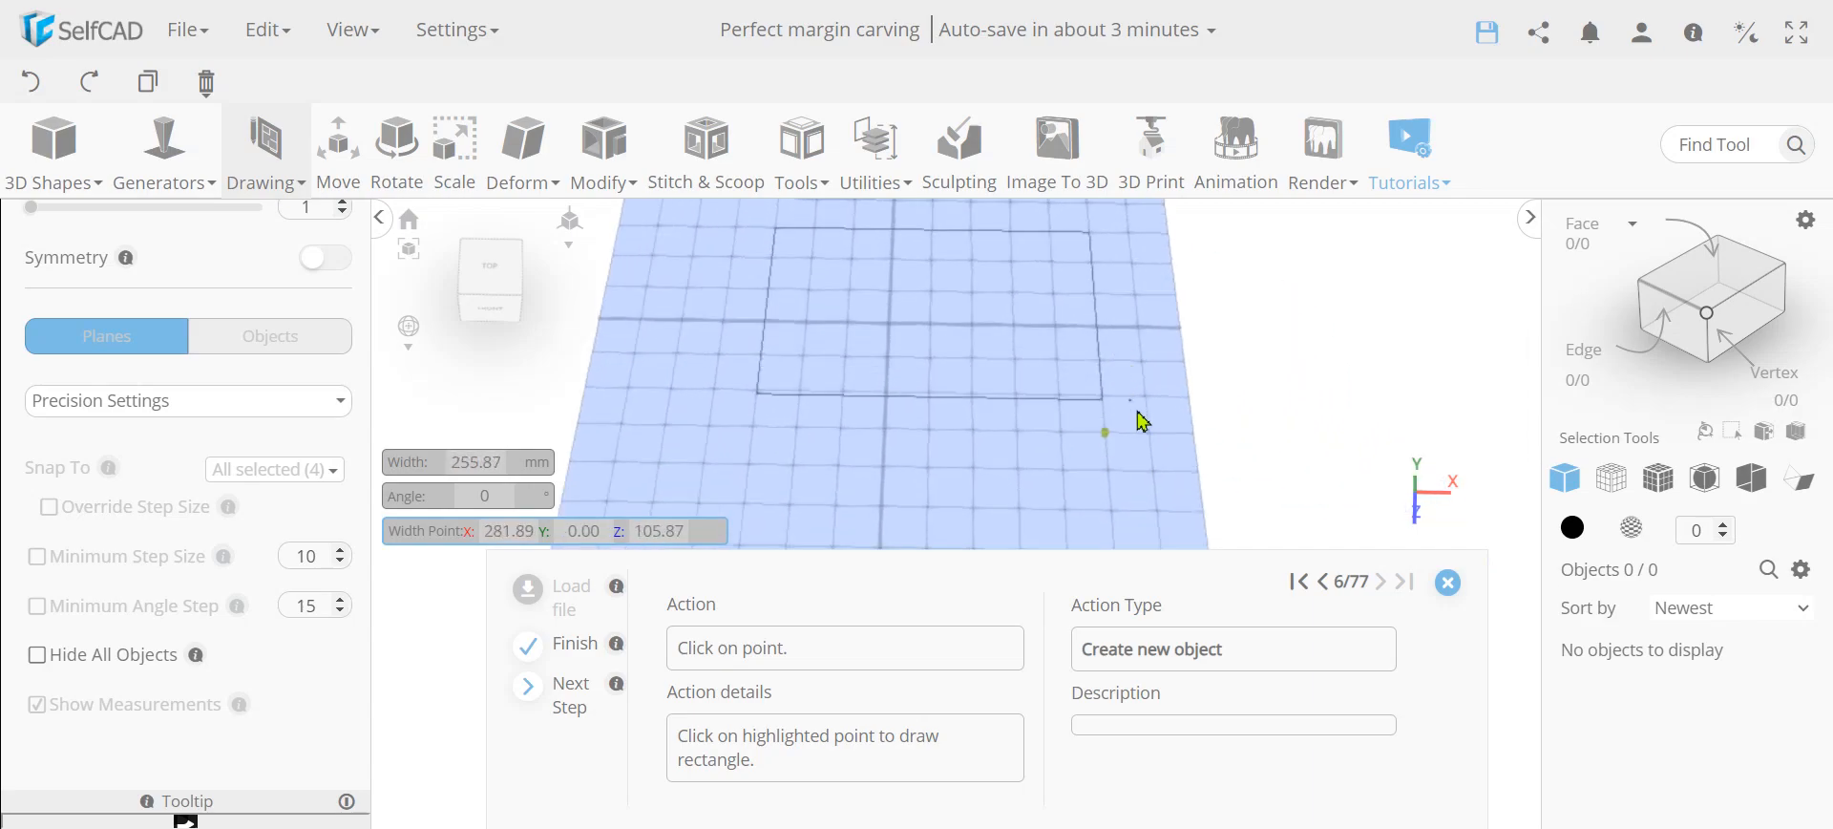
pyautogui.click(1105, 438)
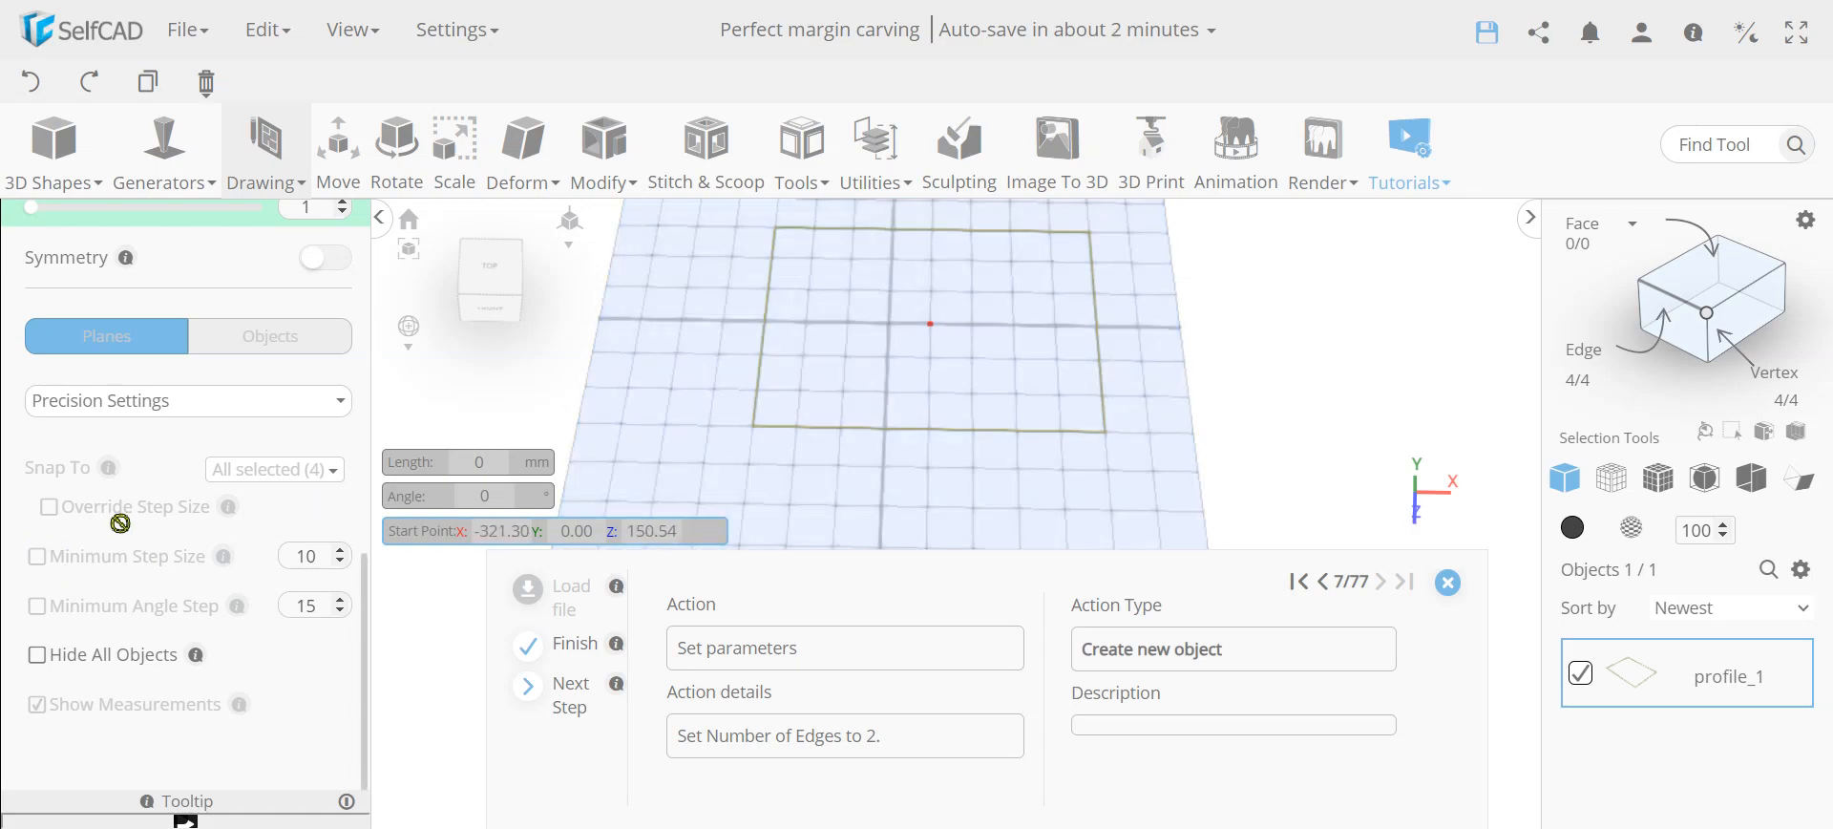
# Set Number of Edges to 2 and draw a small square inside the outer rectangle through the highlighted points.
pyautogui.scroll(3, 121, 525)
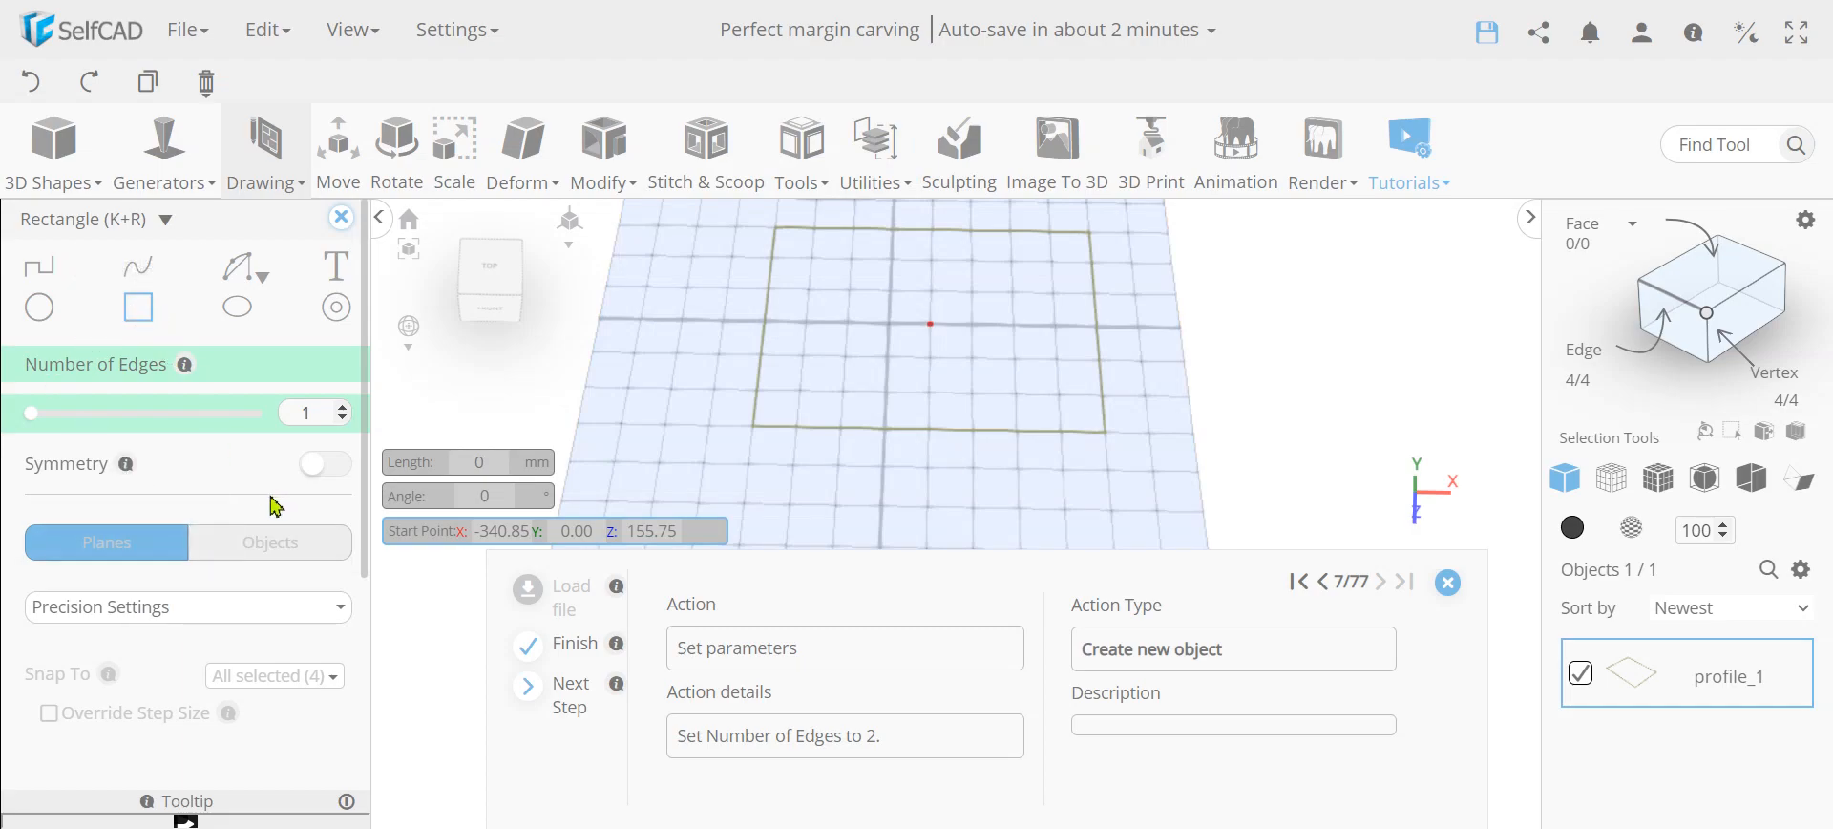
pyautogui.click(343, 409)
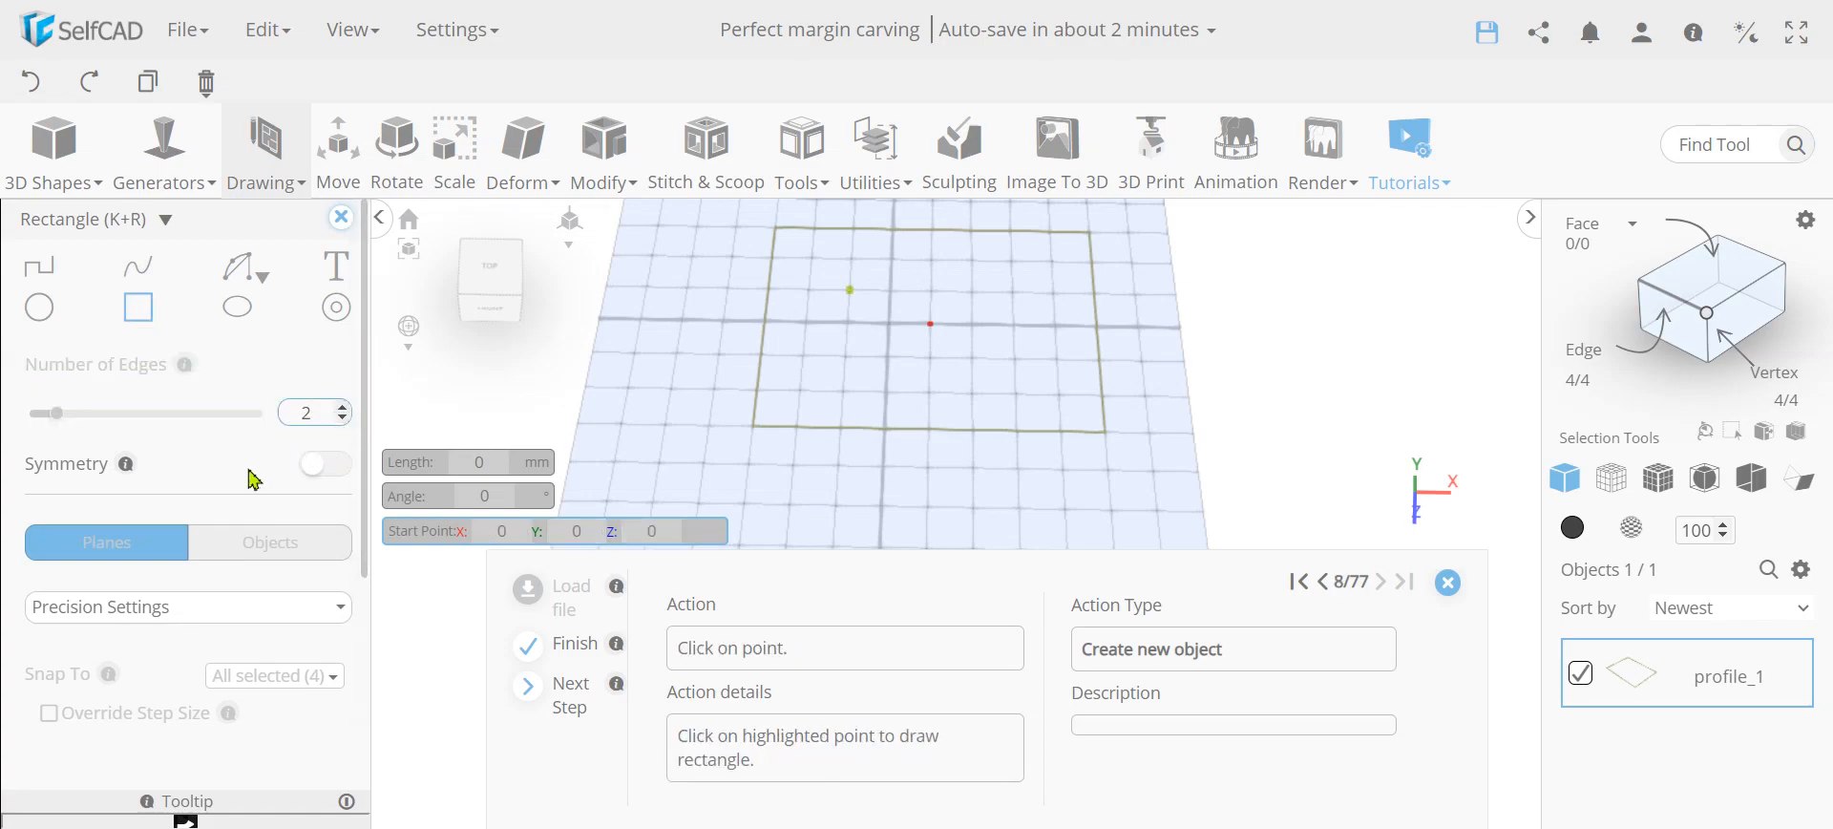
pyautogui.click(853, 303)
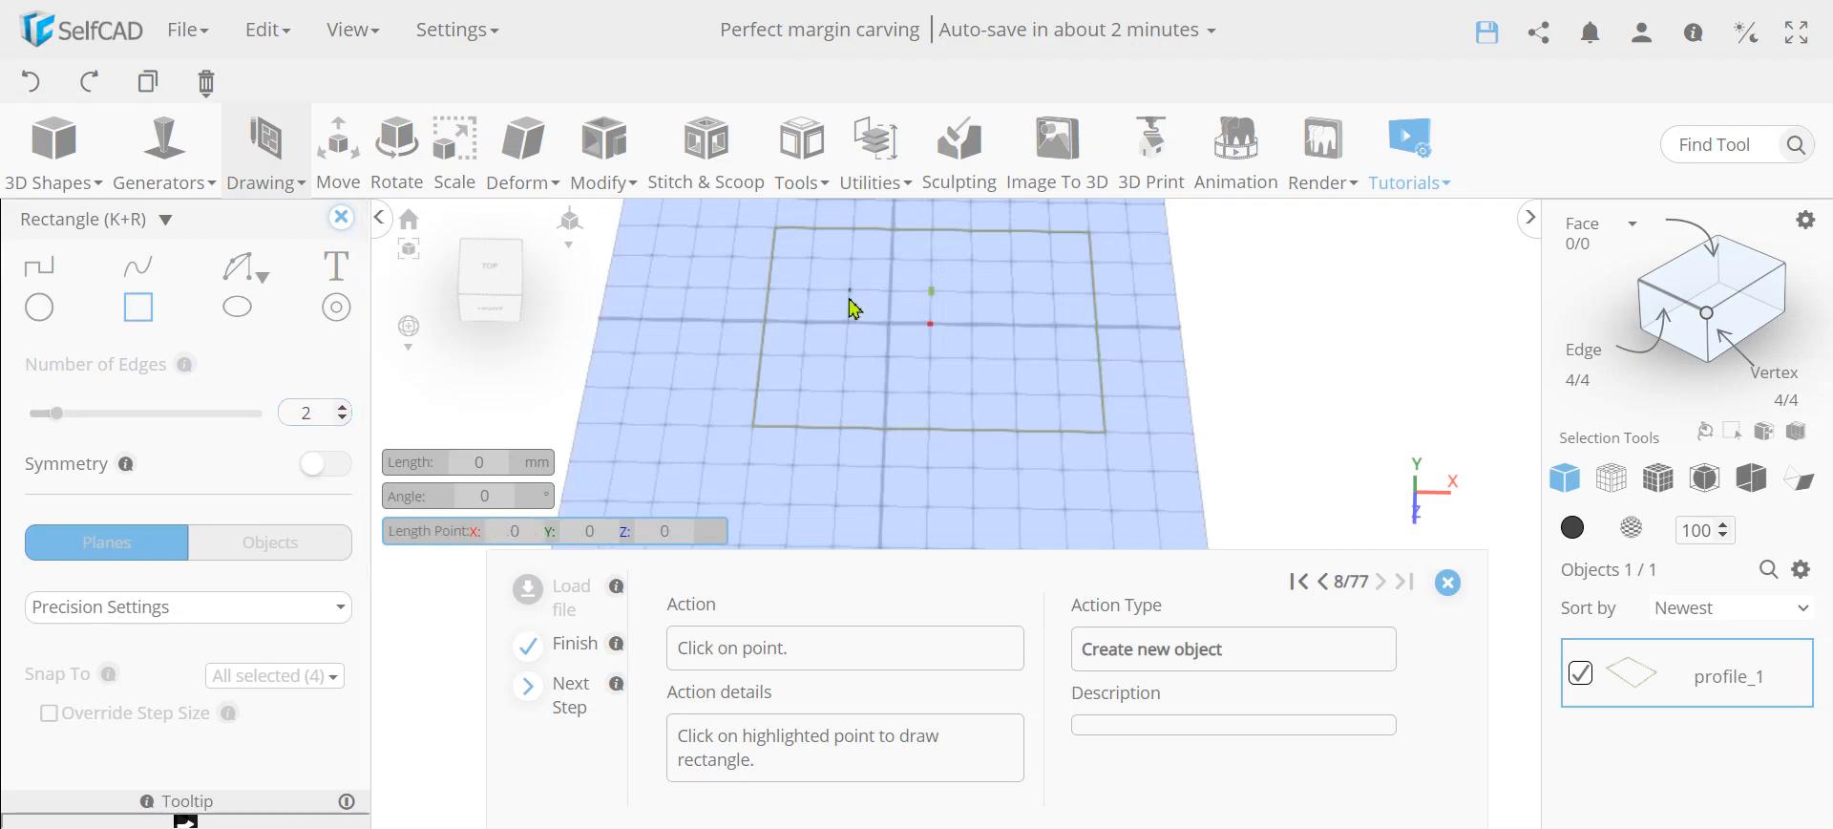
pyautogui.click(932, 296)
pyautogui.click(933, 358)
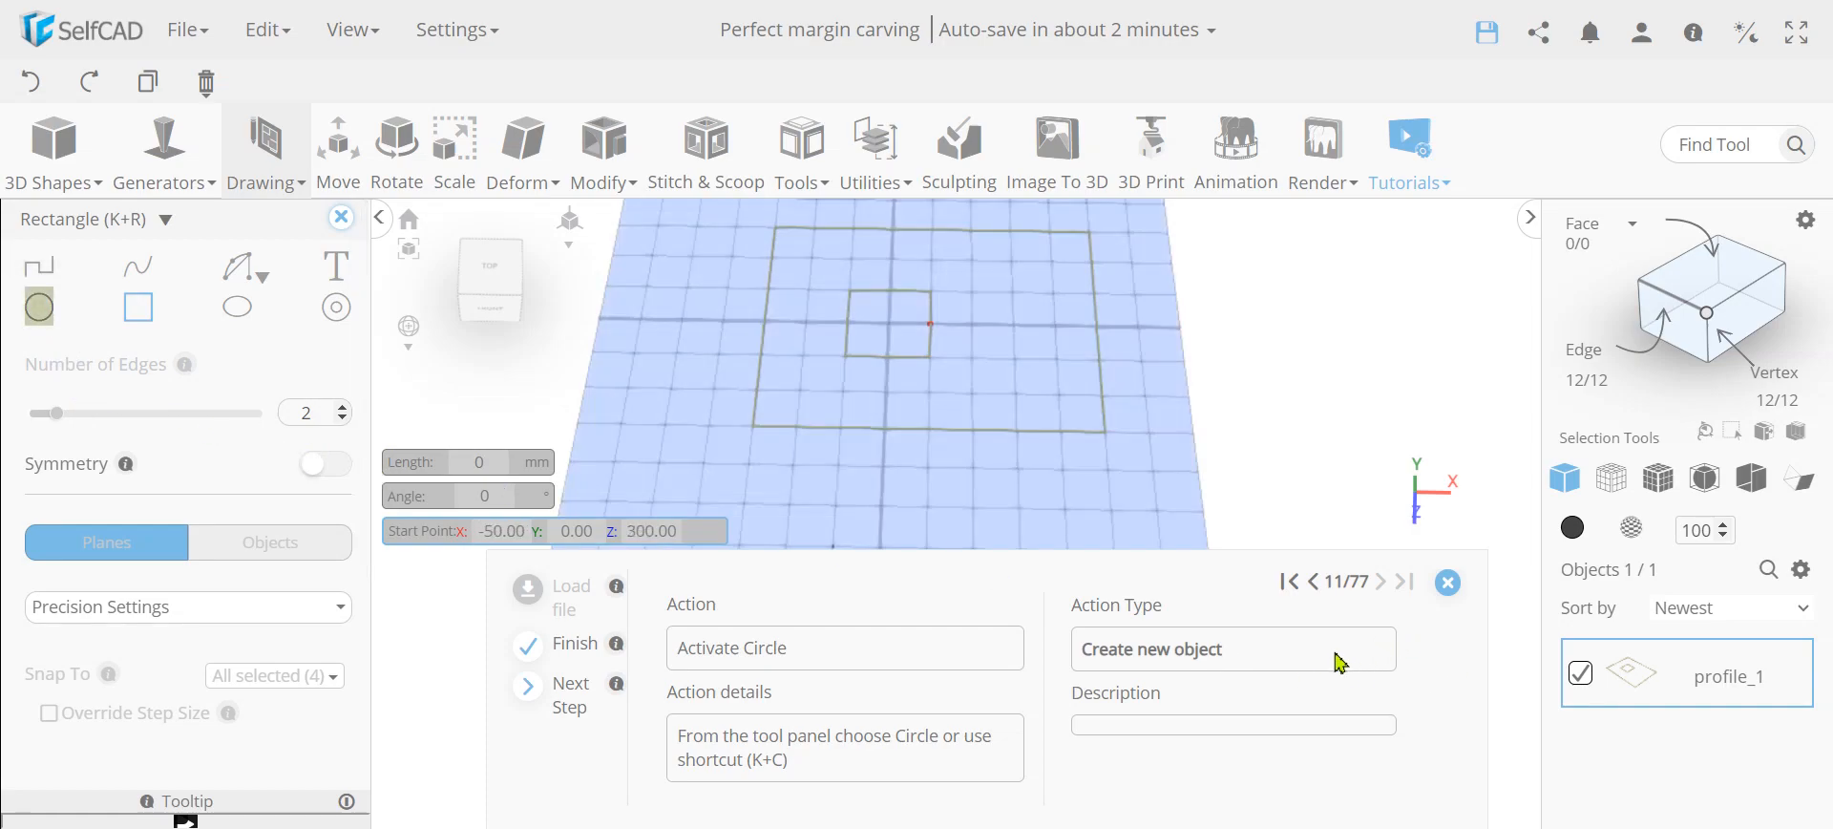
# In Solid + Wireframe mode, draw two 32-edge circles centred on the small square's upper and lower edge midpoints, reaching its right corners.
pyautogui.click(39, 309)
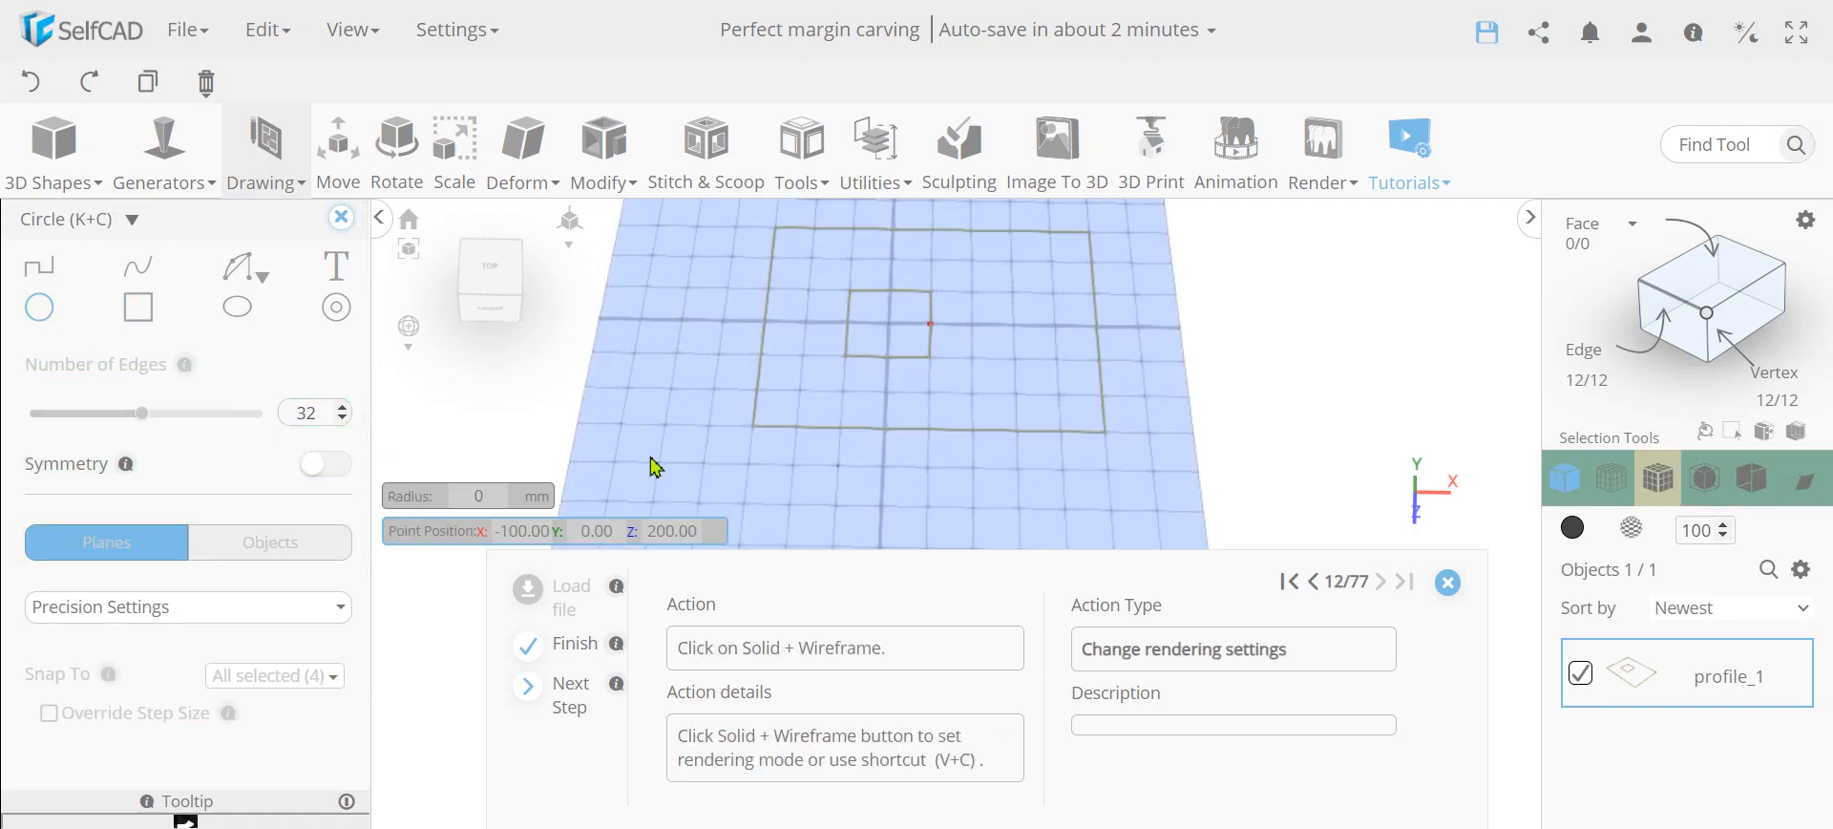
pyautogui.click(1670, 488)
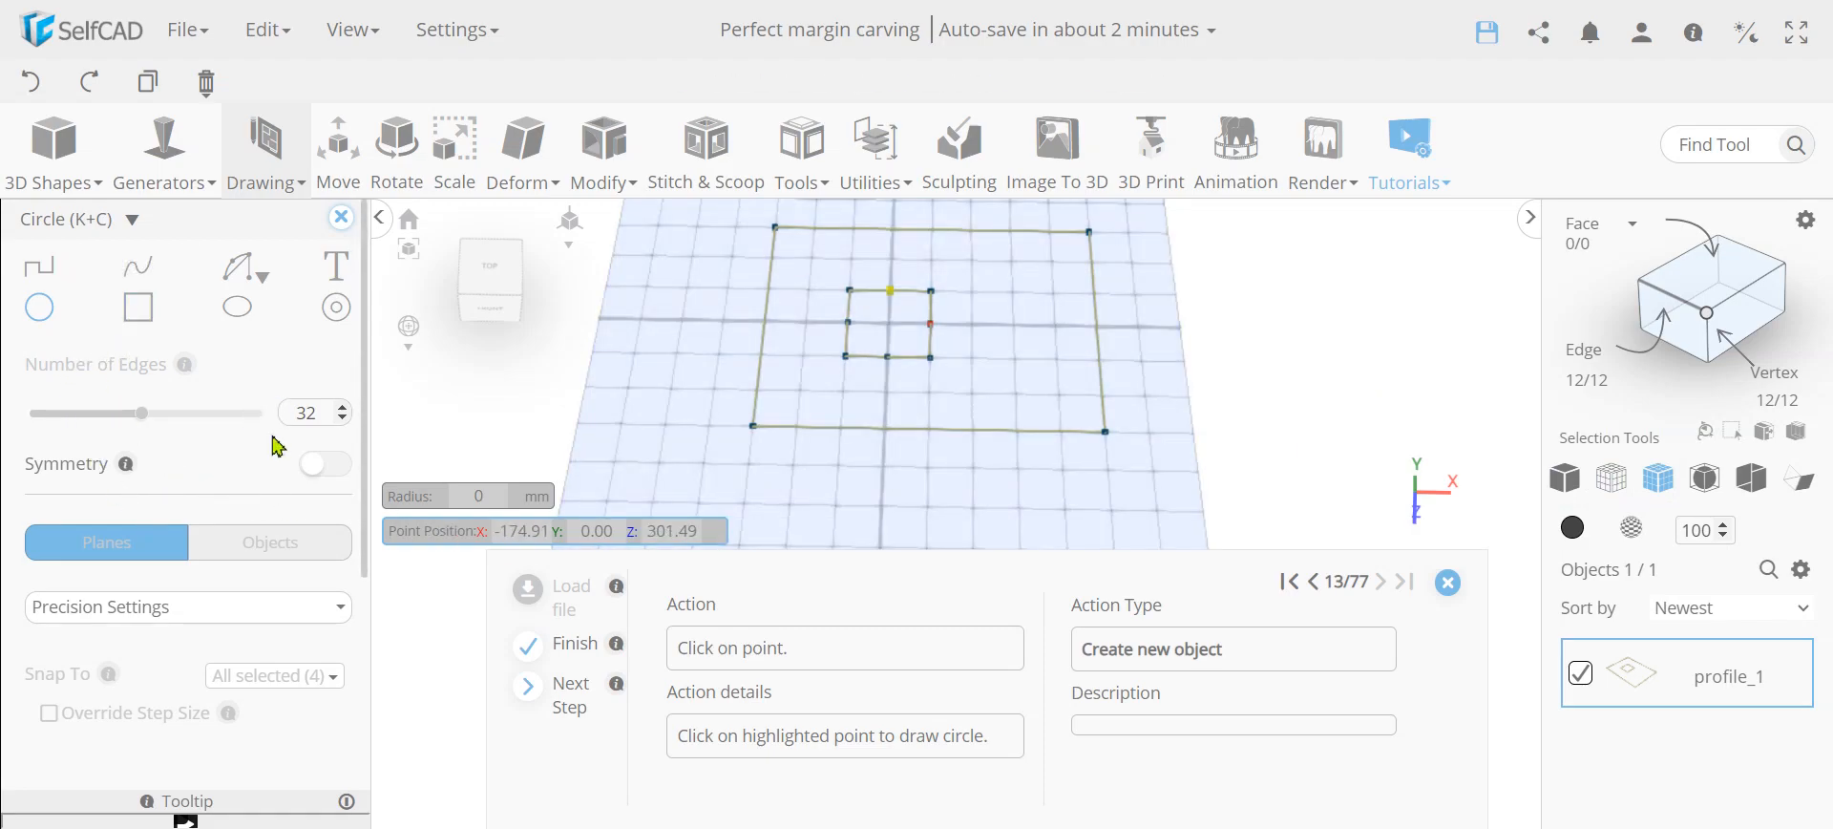
pyautogui.moveTo(1294, 340); pyautogui.dragTo(1293, 388, button='right')
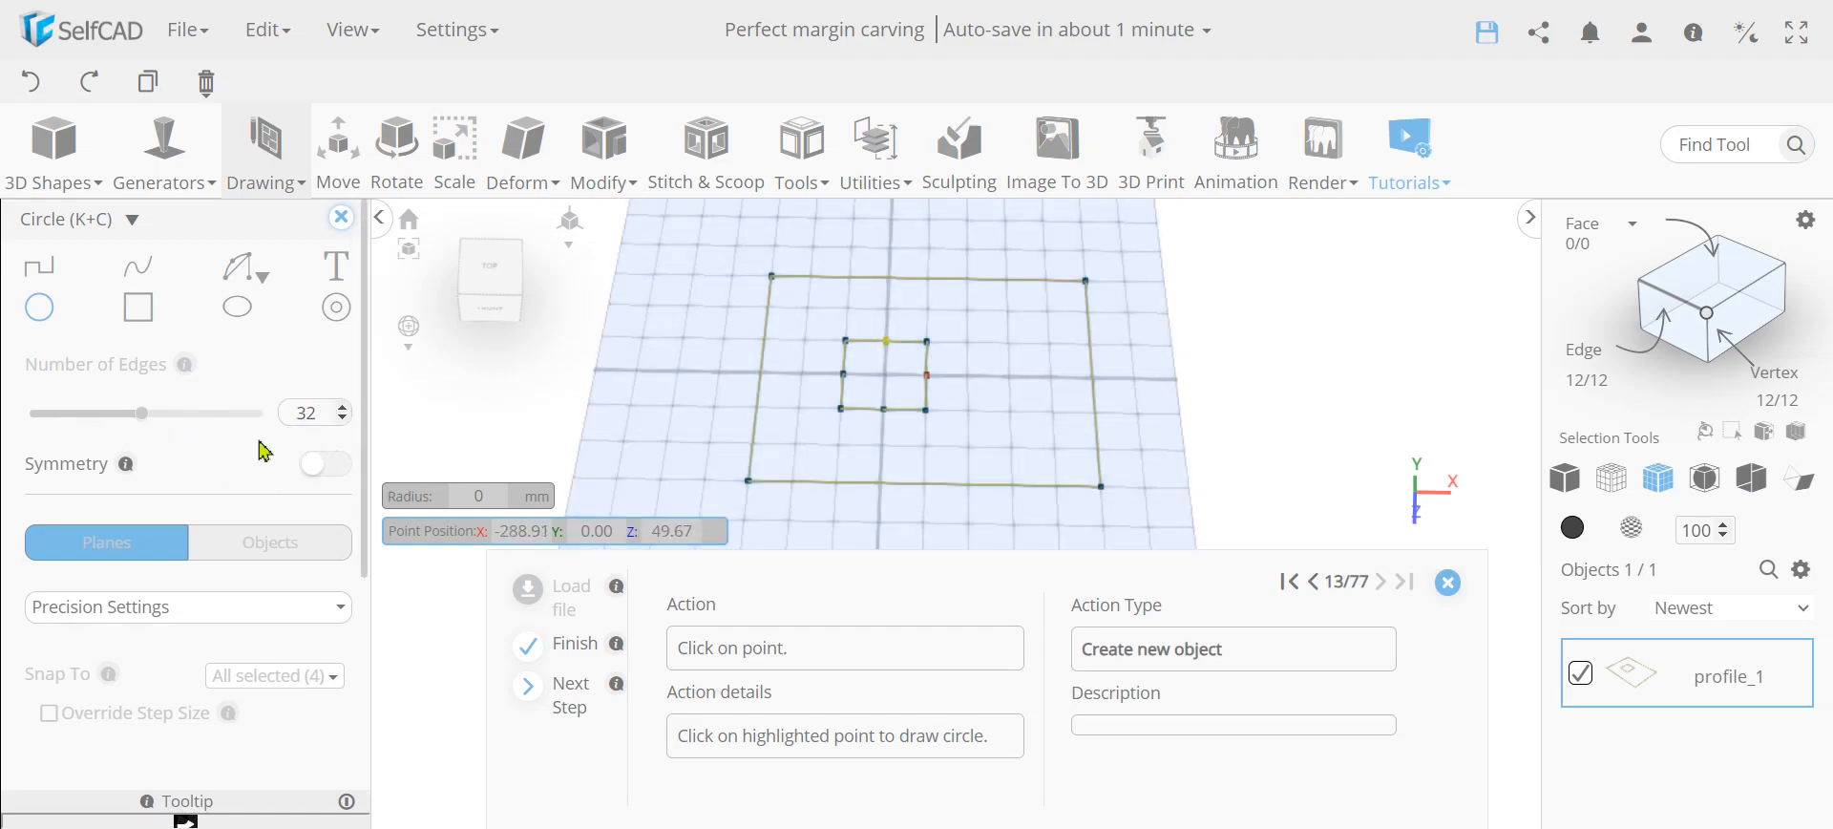
pyautogui.scroll(5, 955, 325)
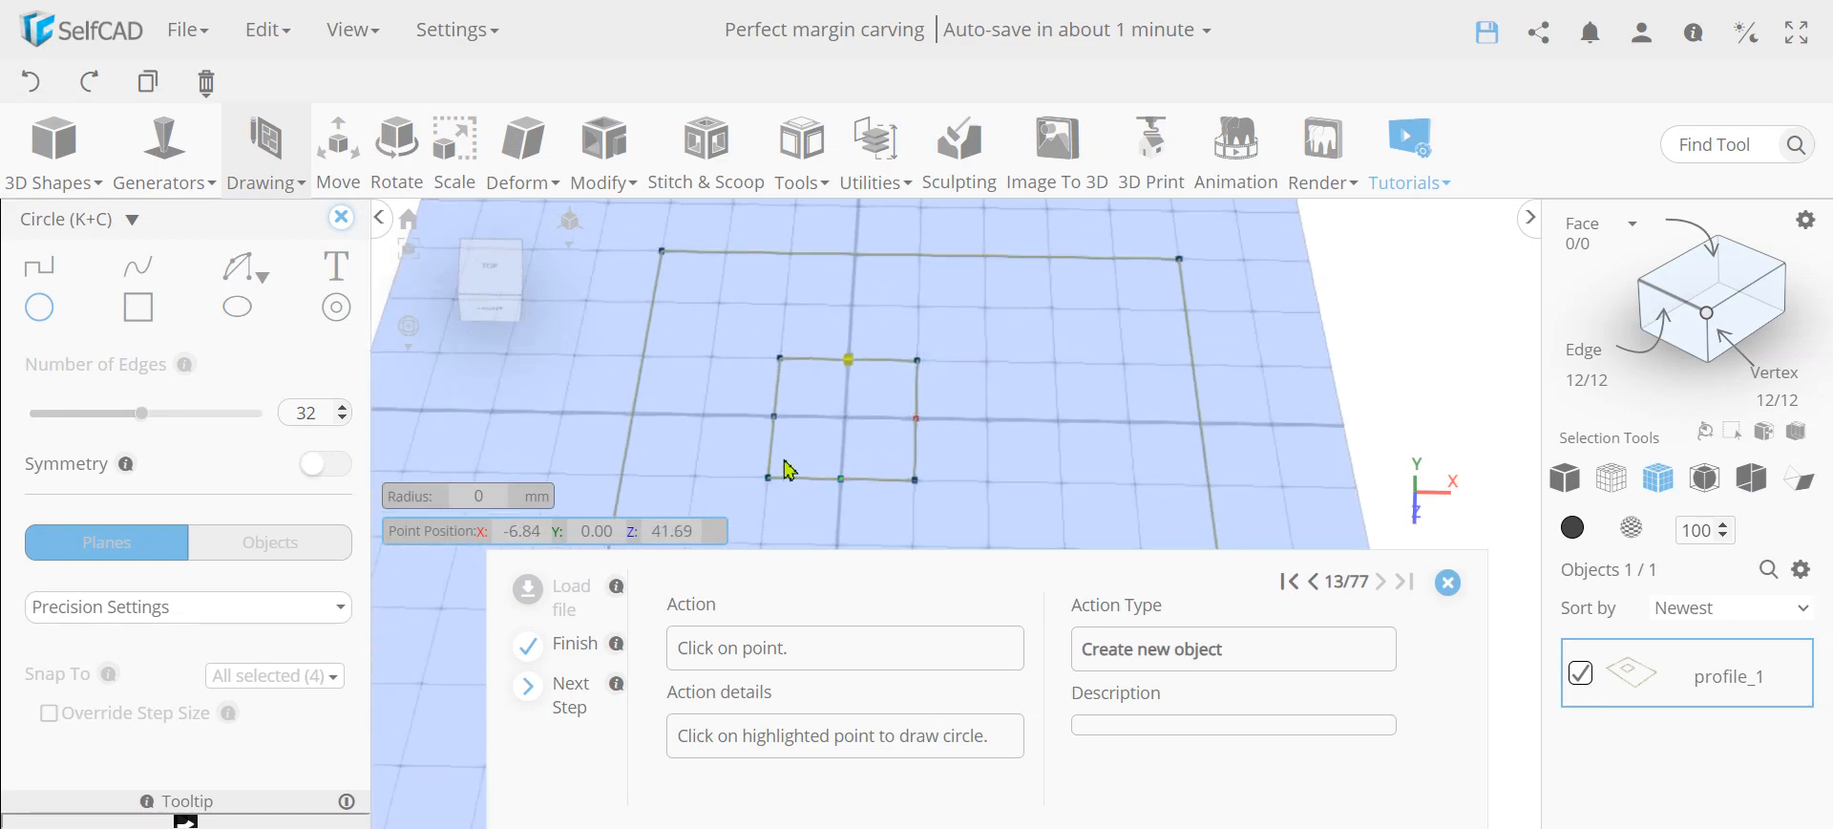
pyautogui.click(848, 361)
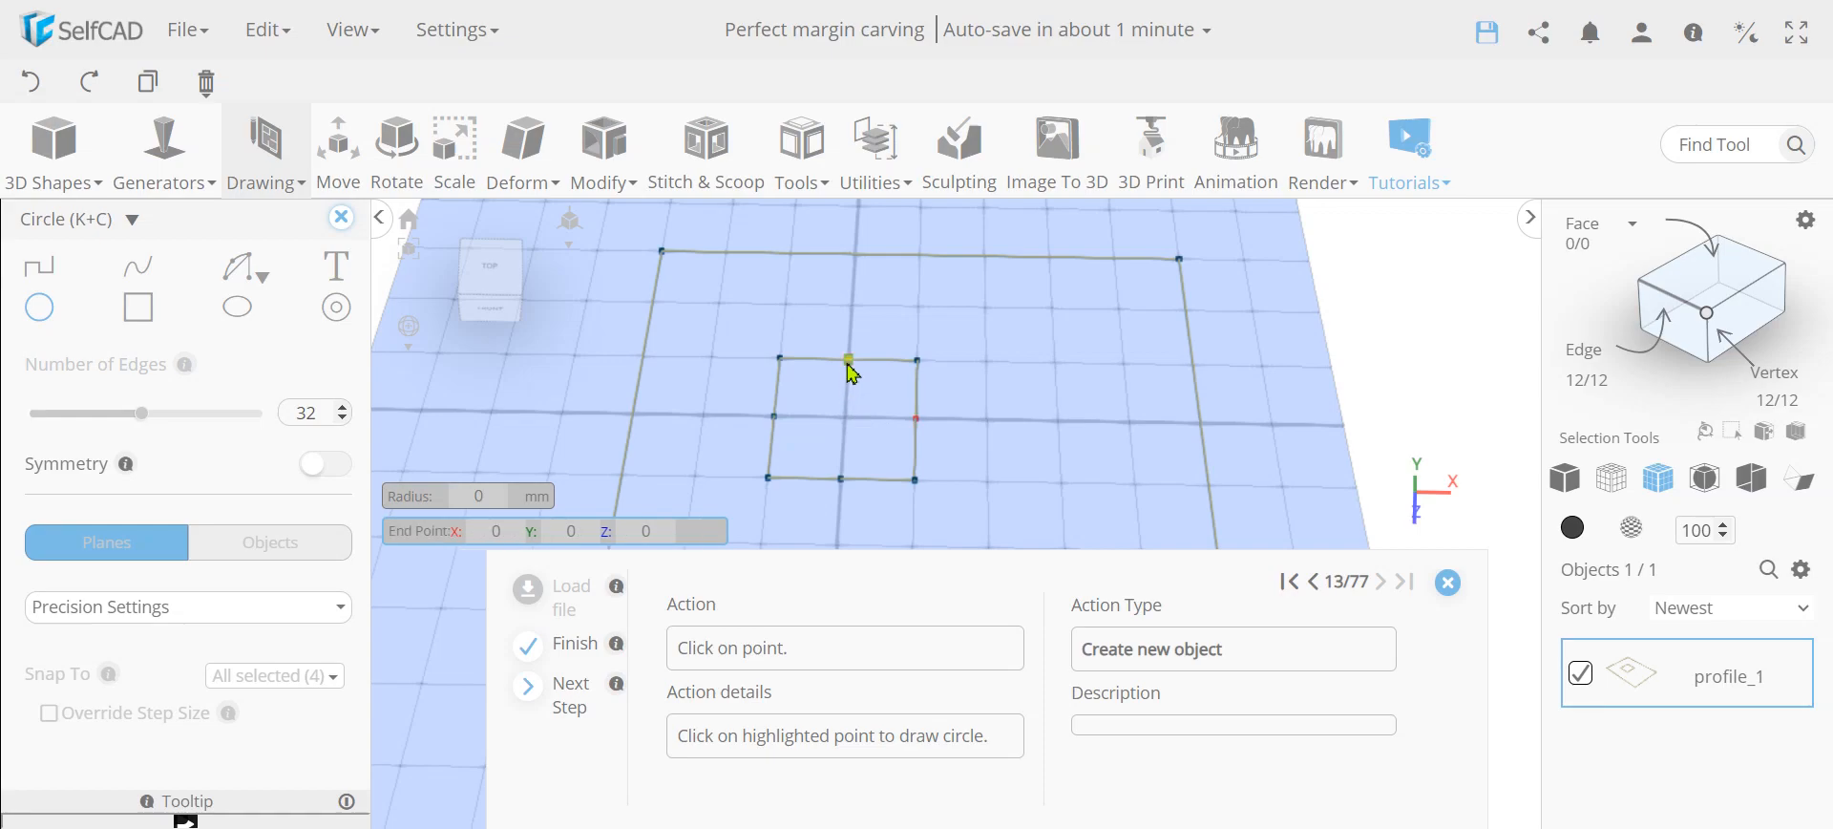
pyautogui.click(918, 367)
pyautogui.click(841, 478)
pyautogui.click(915, 481)
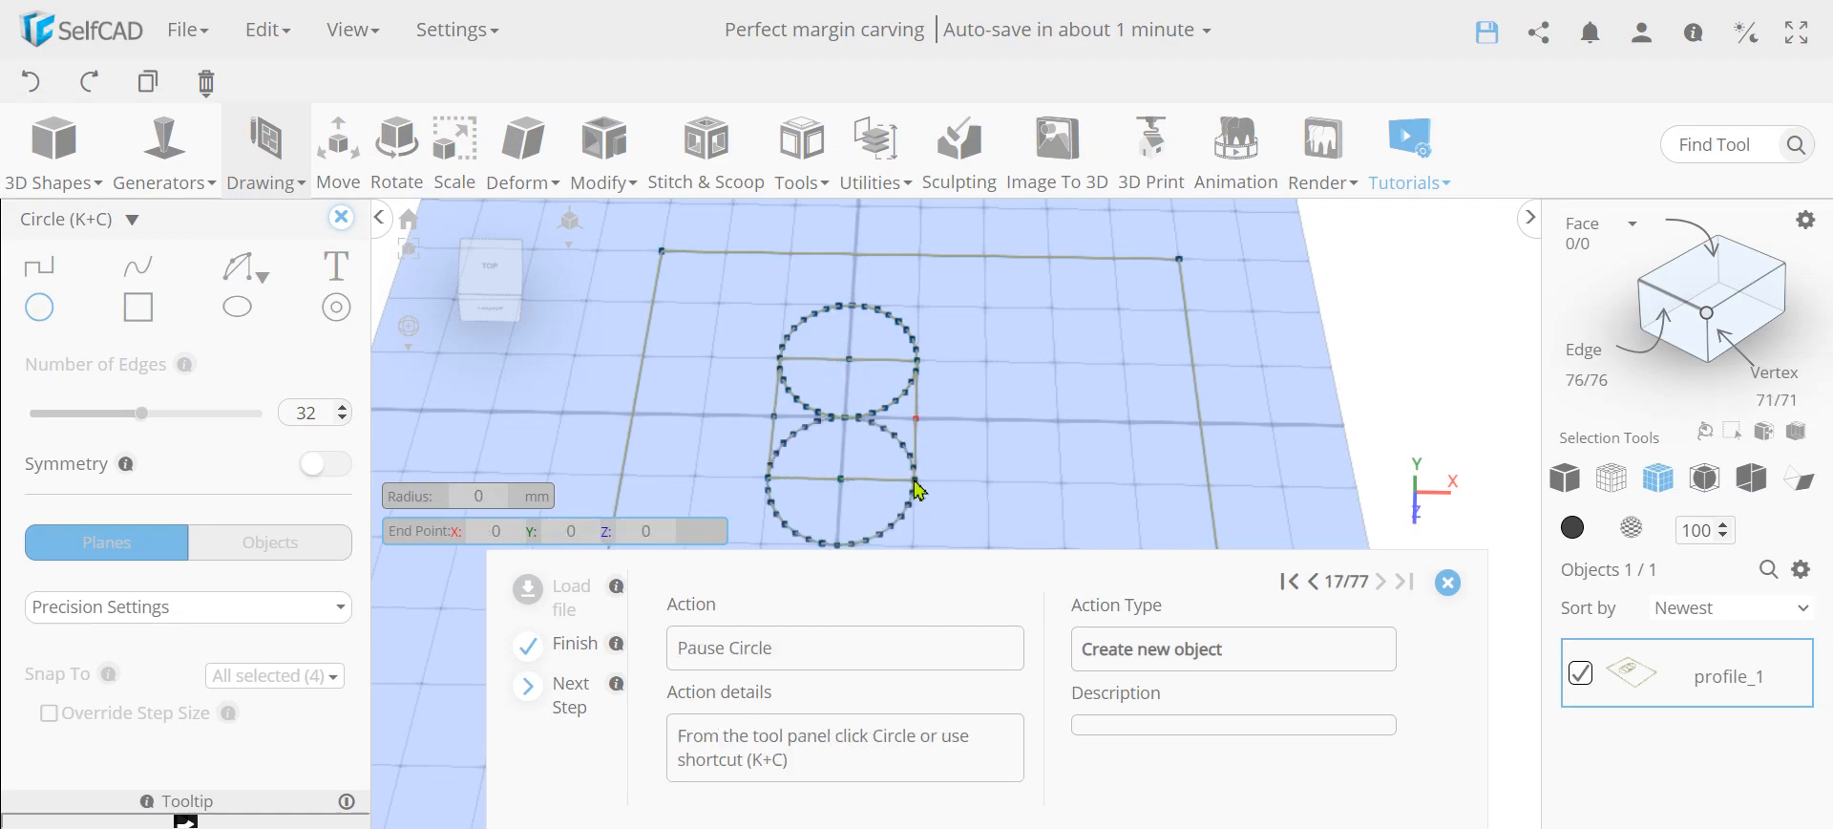
# Pause the Circle tool, select the circles' inner halves and dividing lines as face regions, and delete them to leave a slot outline.
pyautogui.scroll(-5, 916, 487)
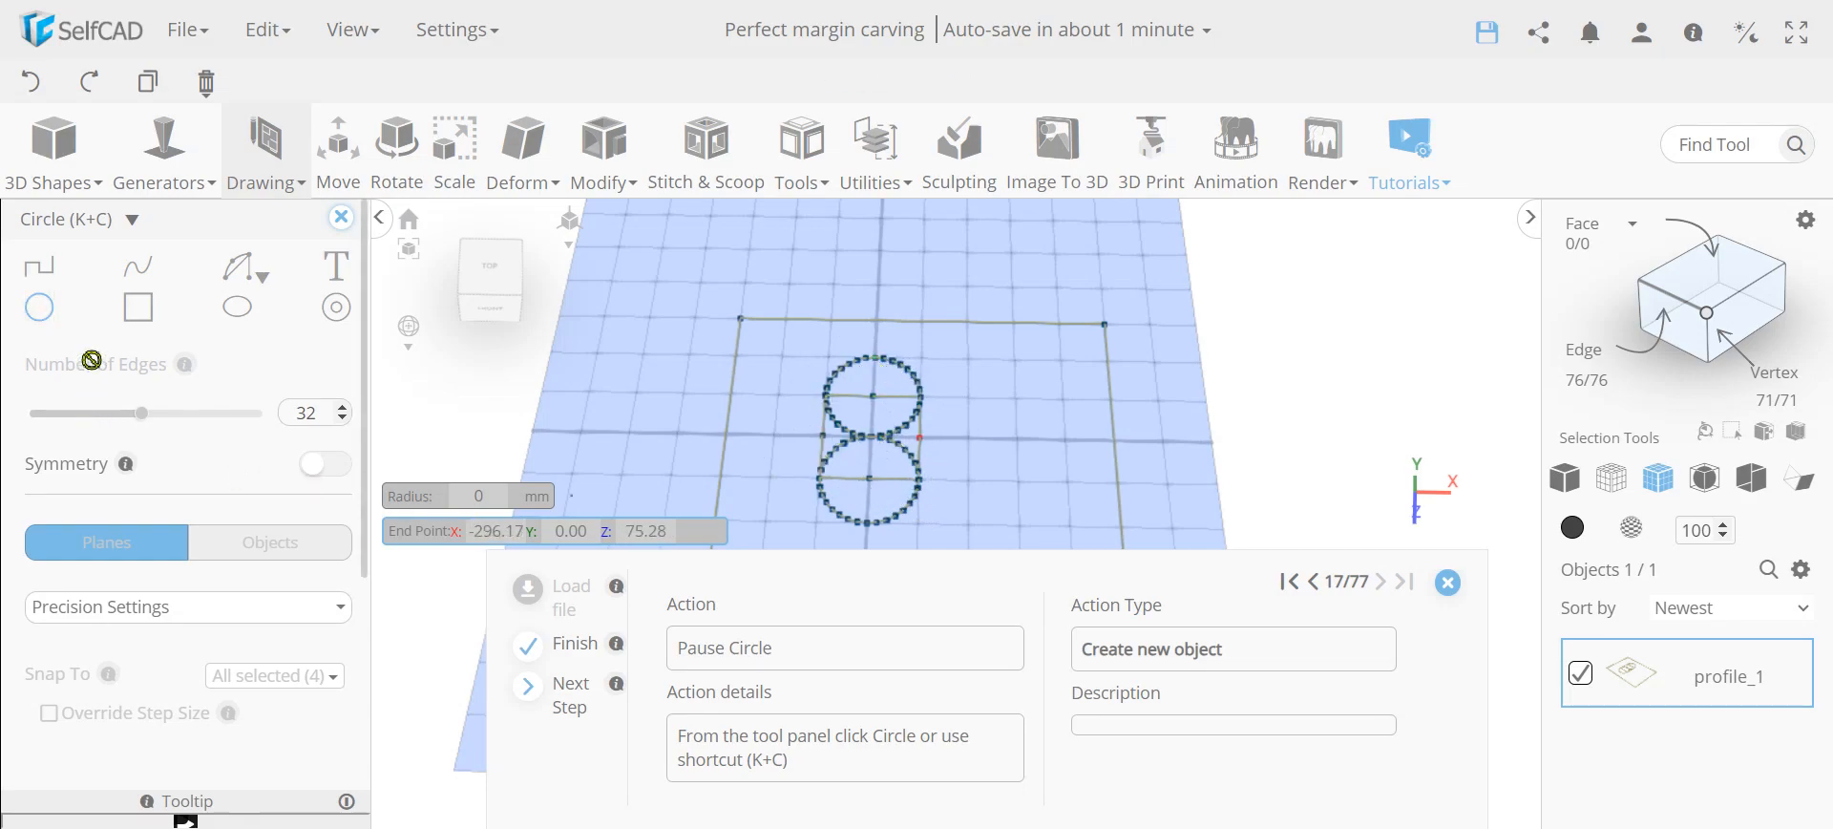
pyautogui.click(37, 307)
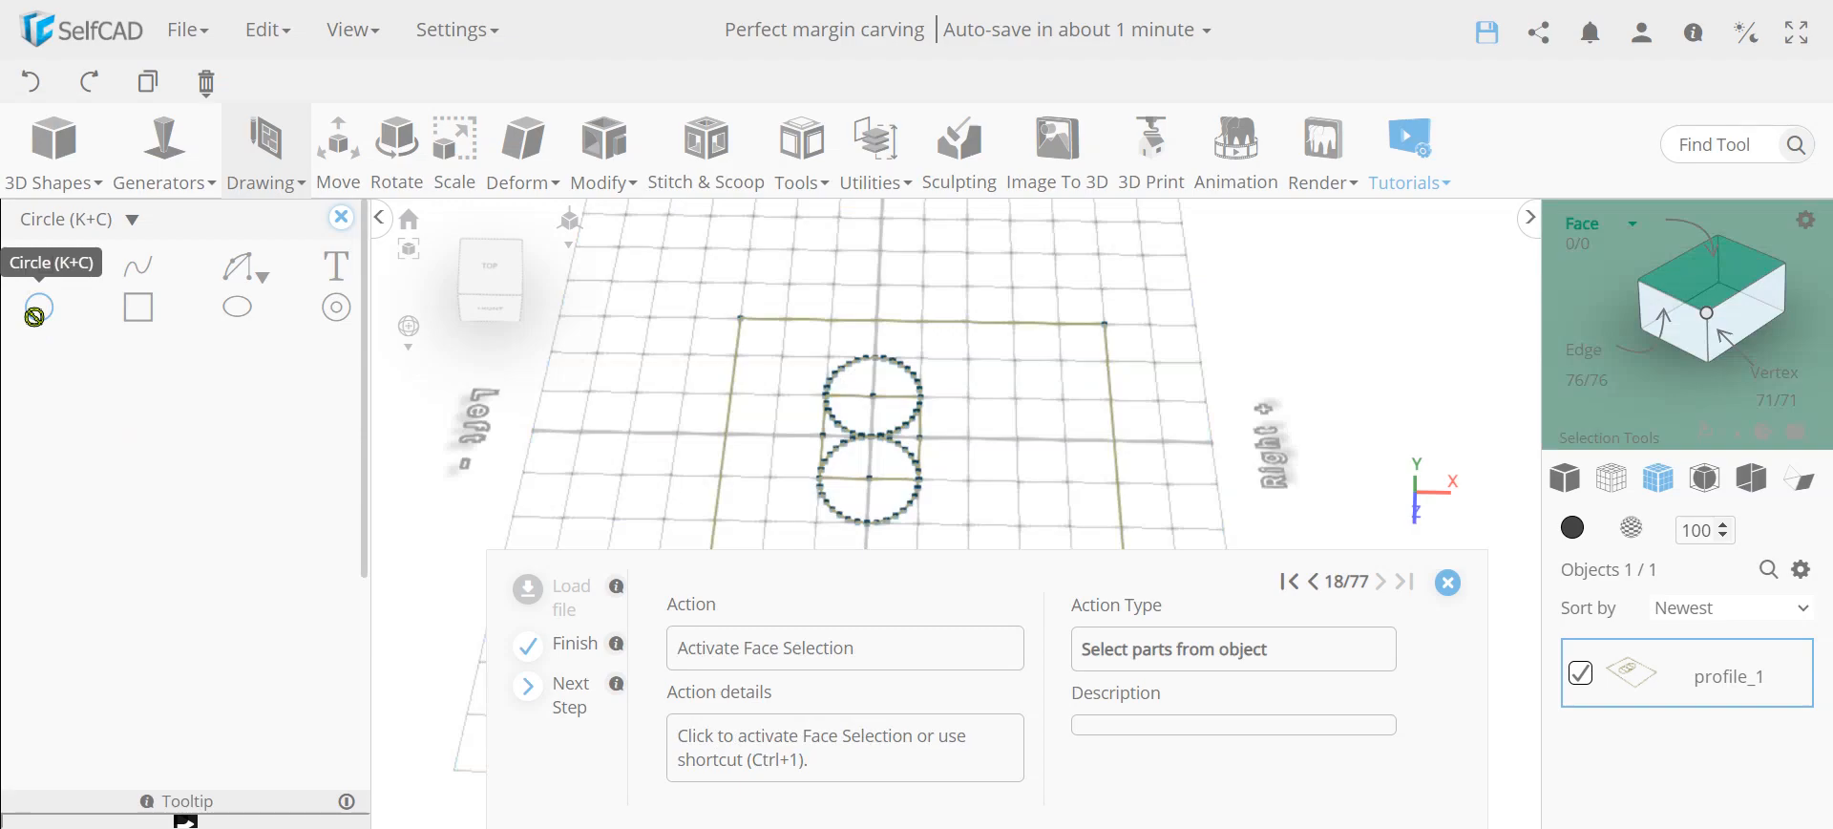
pyautogui.click(1709, 279)
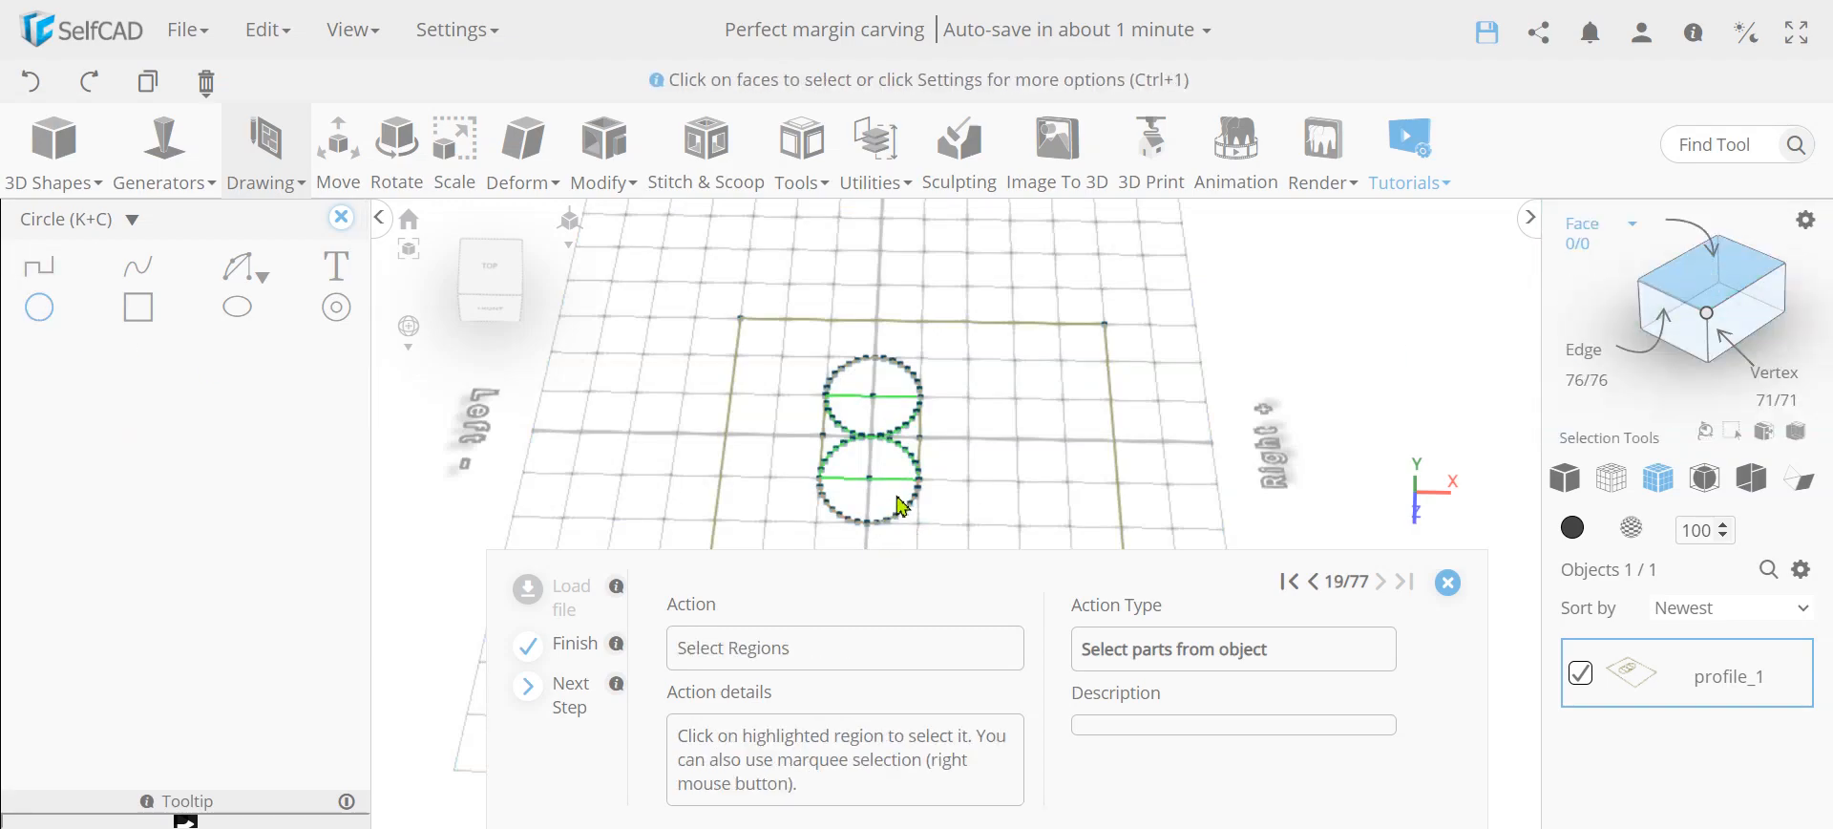
pyautogui.moveTo(905, 506); pyautogui.dragTo(838, 379, button='right')
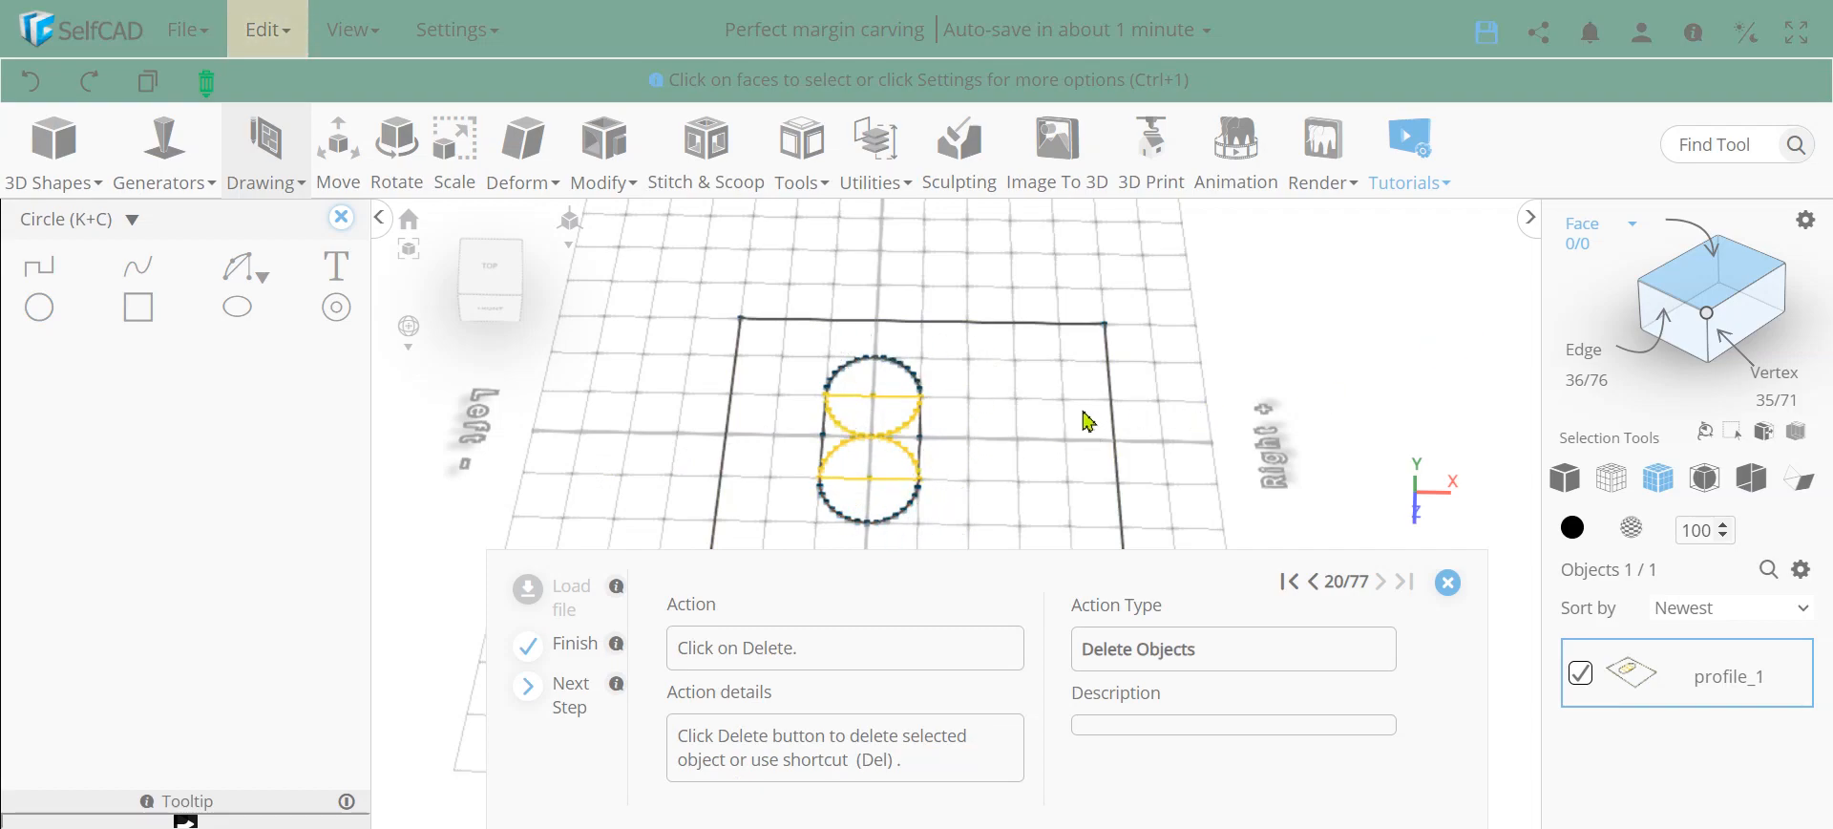
pyautogui.press('Delete')
pyautogui.press('Return')
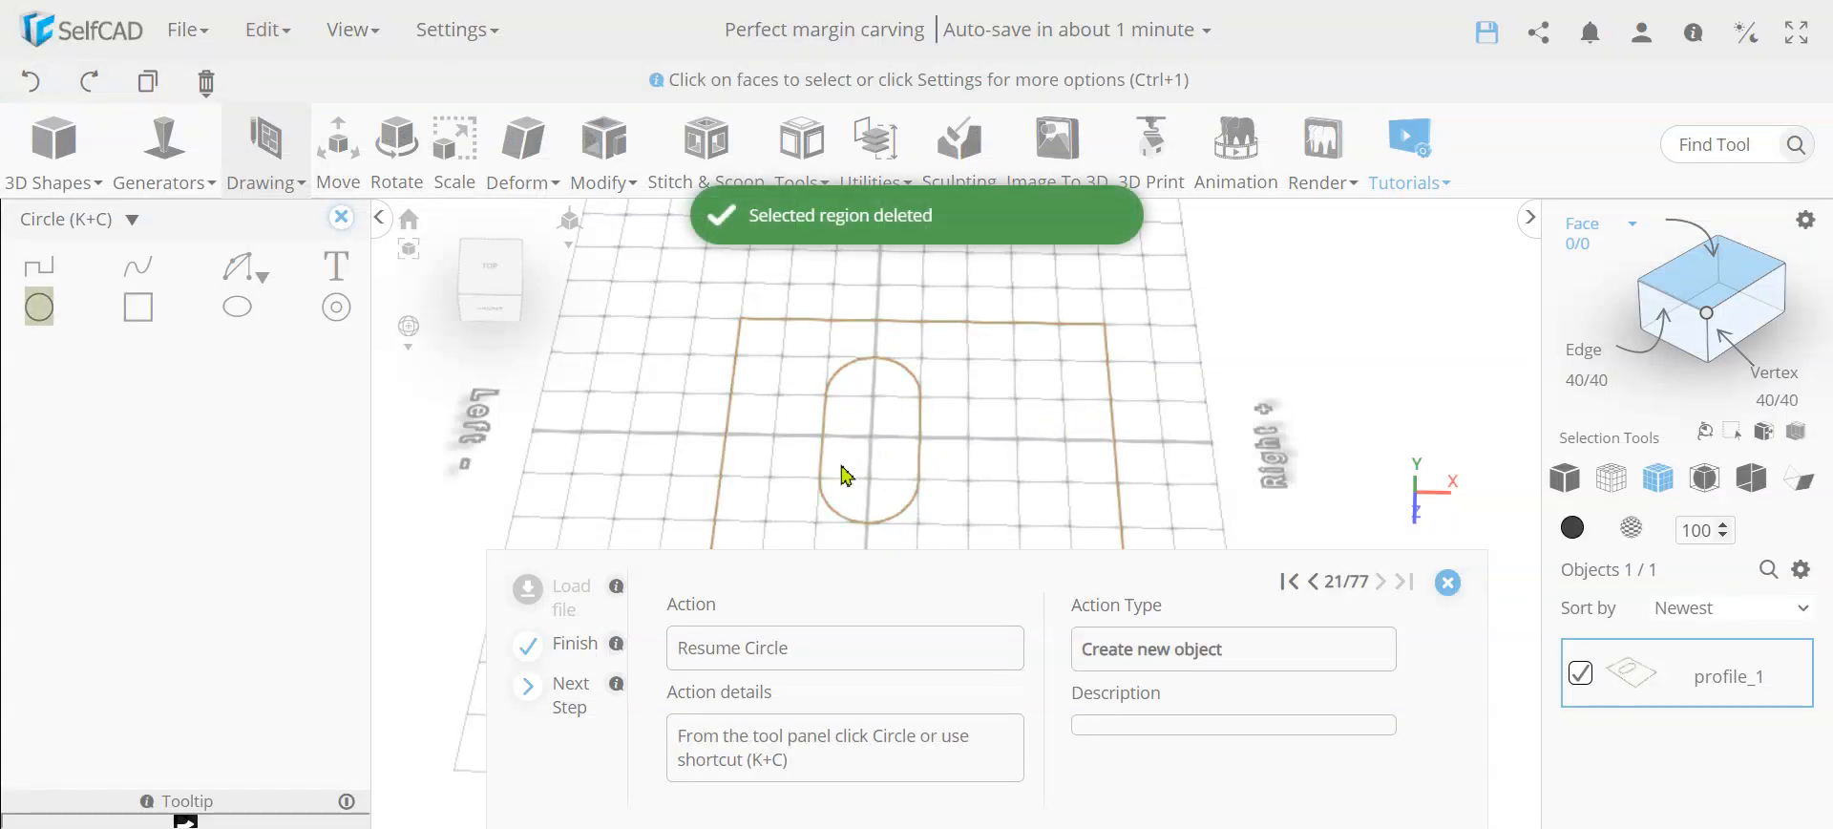
# Resume the Circle tool with profile_1 deselected and draw a separate 32-edge circle of about 50 mm radius to the right of the slot.
pyautogui.click(44, 319)
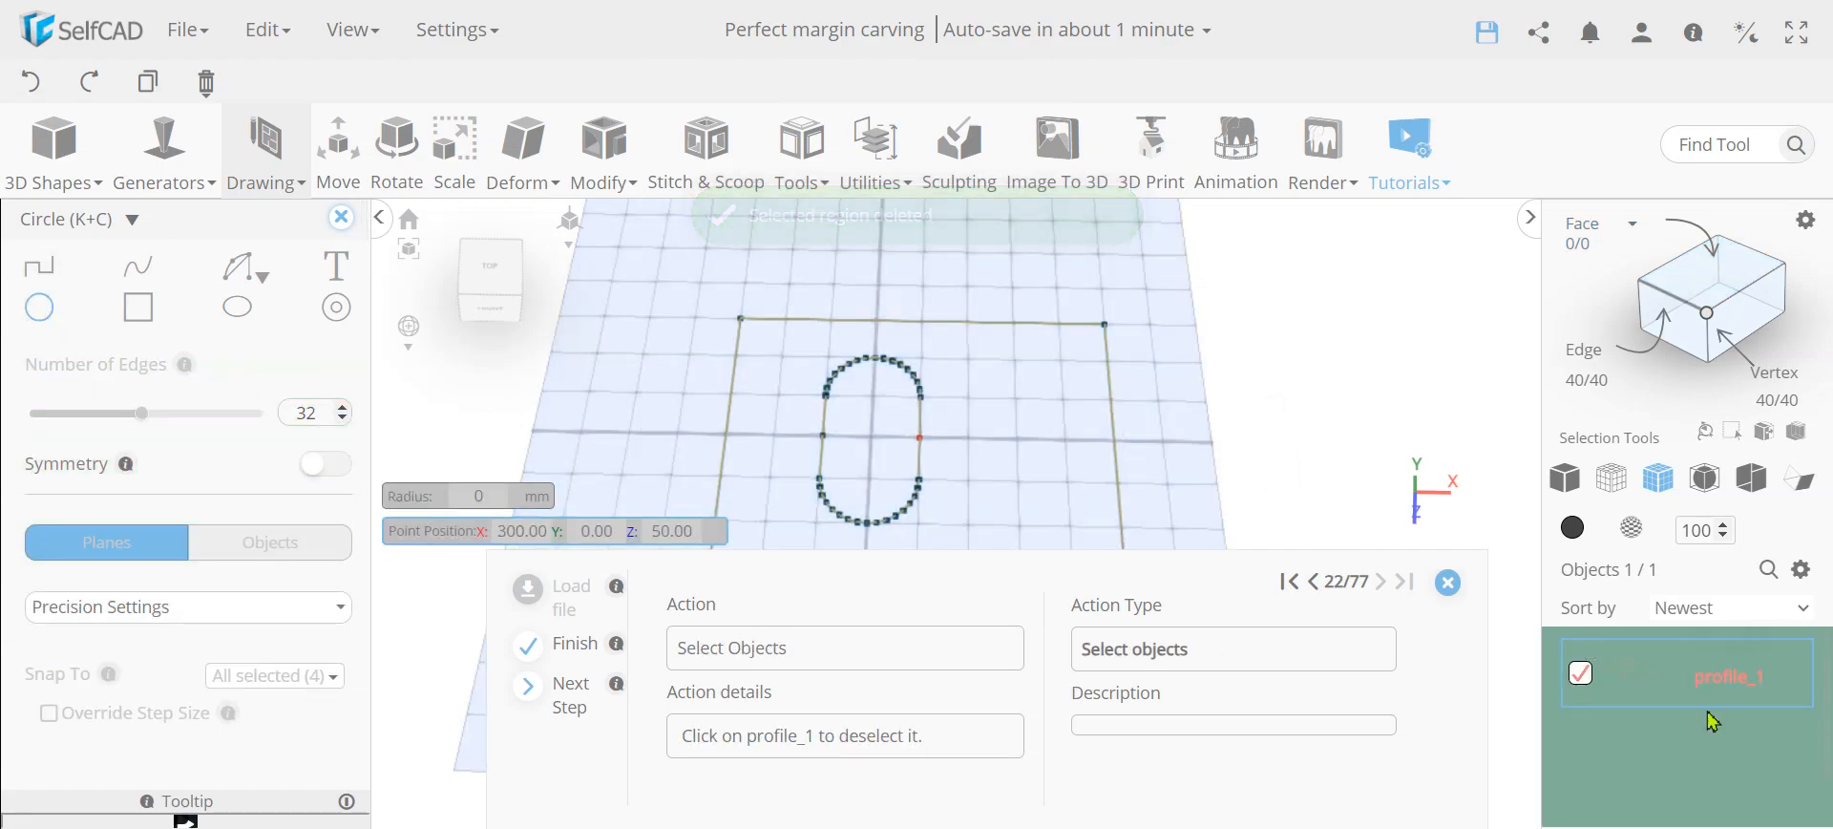
pyautogui.click(1581, 674)
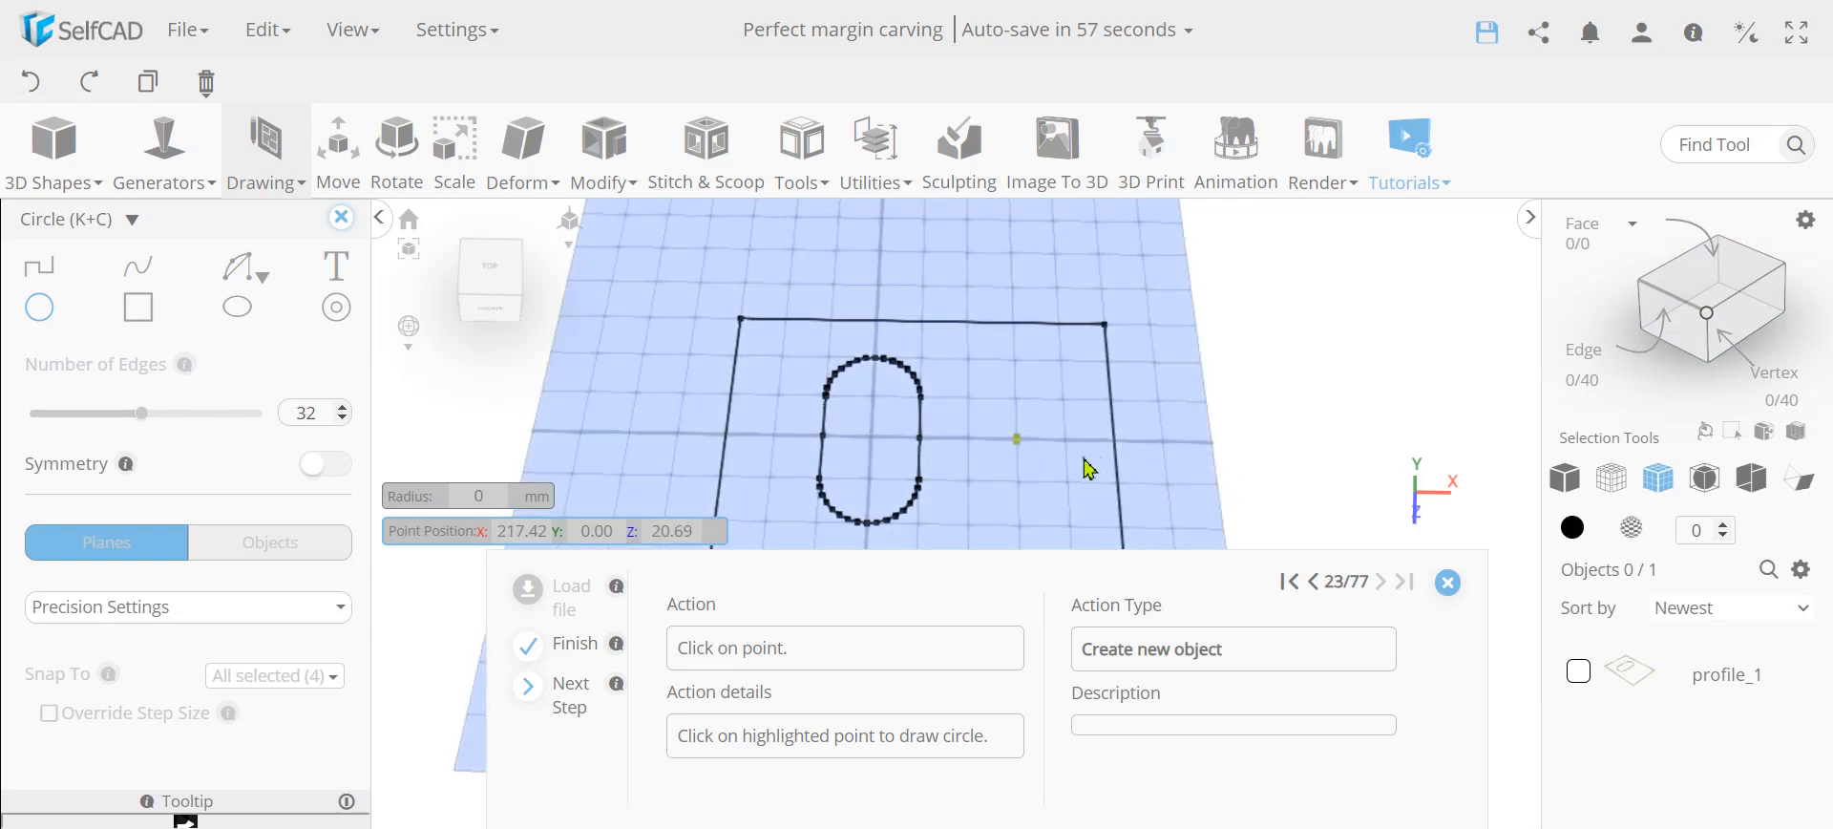
pyautogui.click(1019, 442)
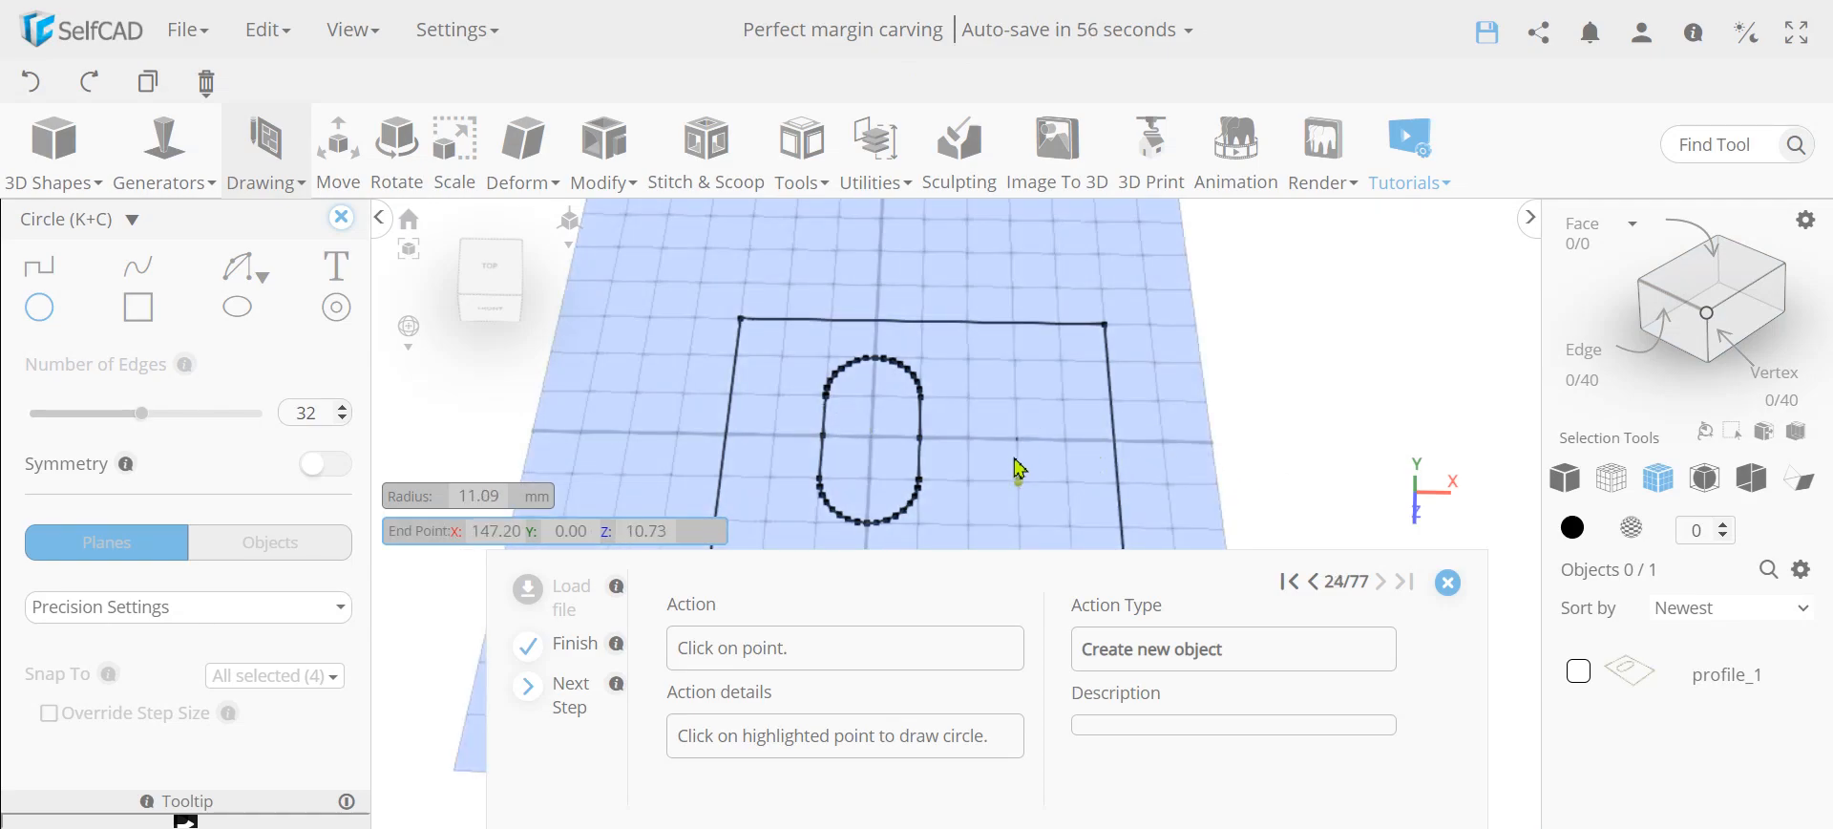
pyautogui.click(1025, 485)
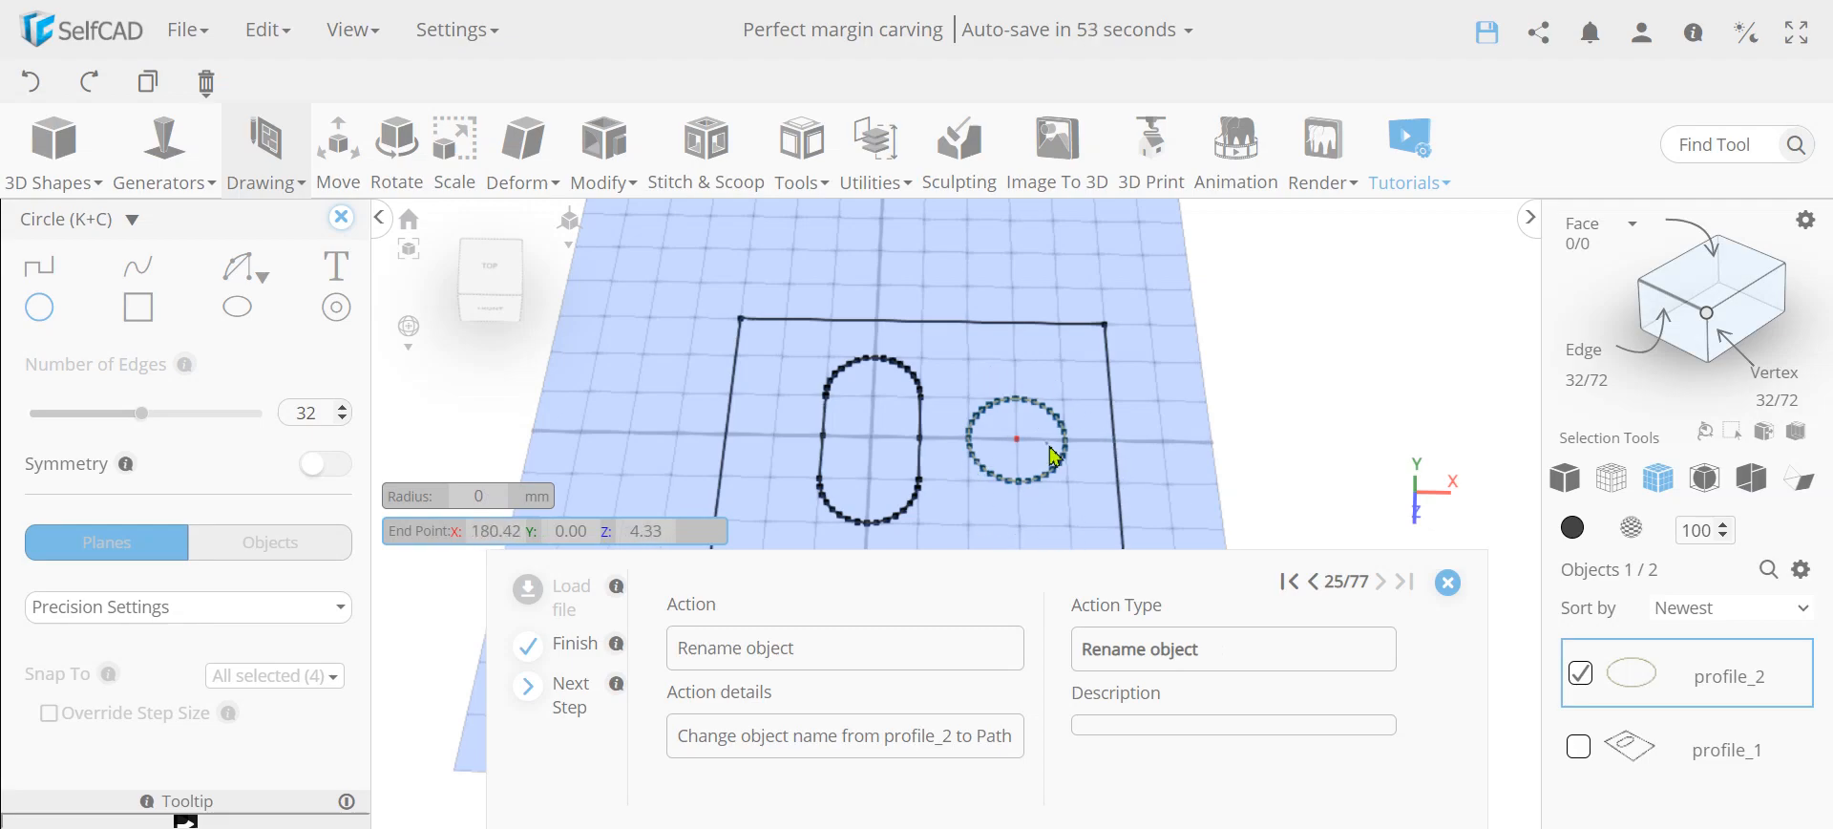
# Rename the new circle object profile_2 to Path.
pyautogui.doubleClick(1724, 693)
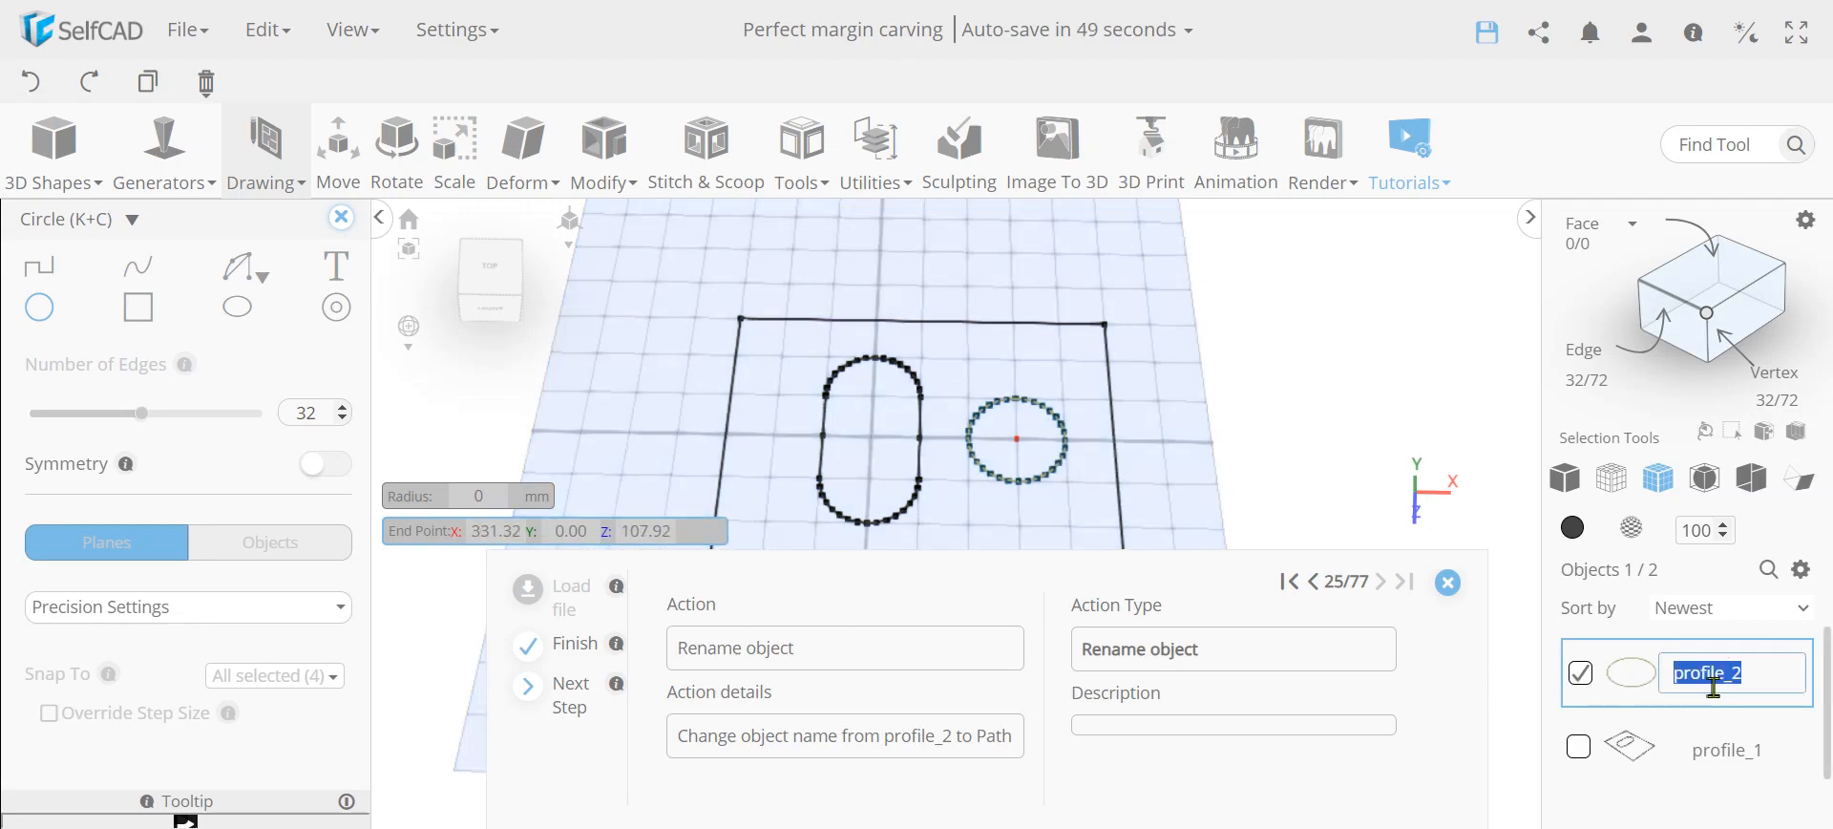
pyautogui.write('Path')
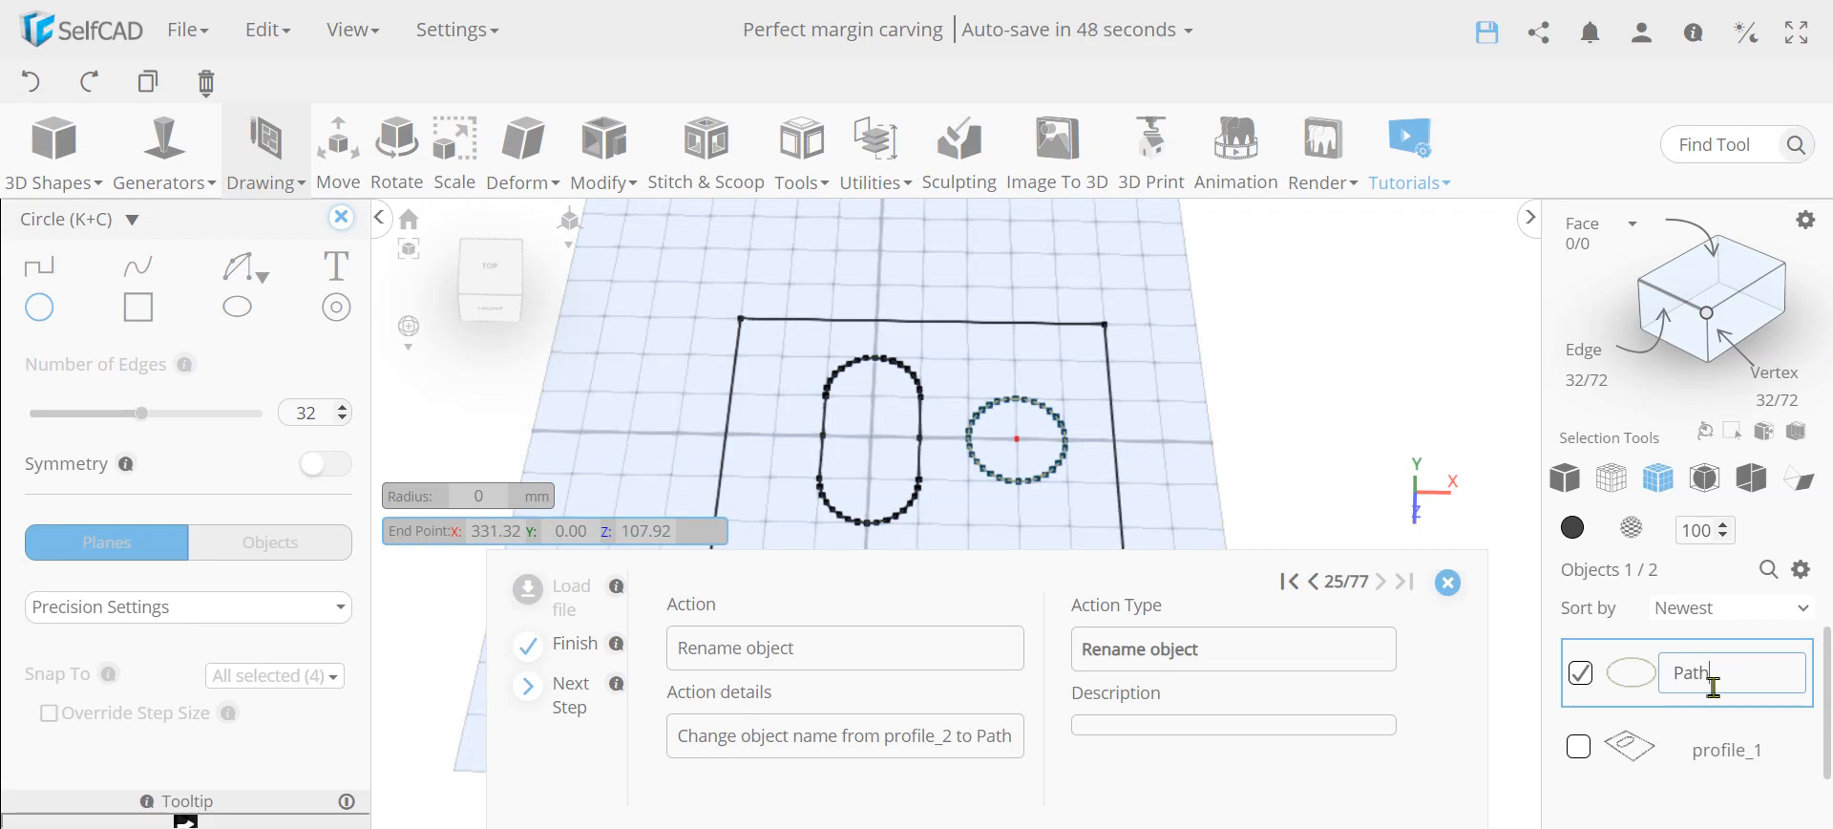
pyautogui.press('Return')
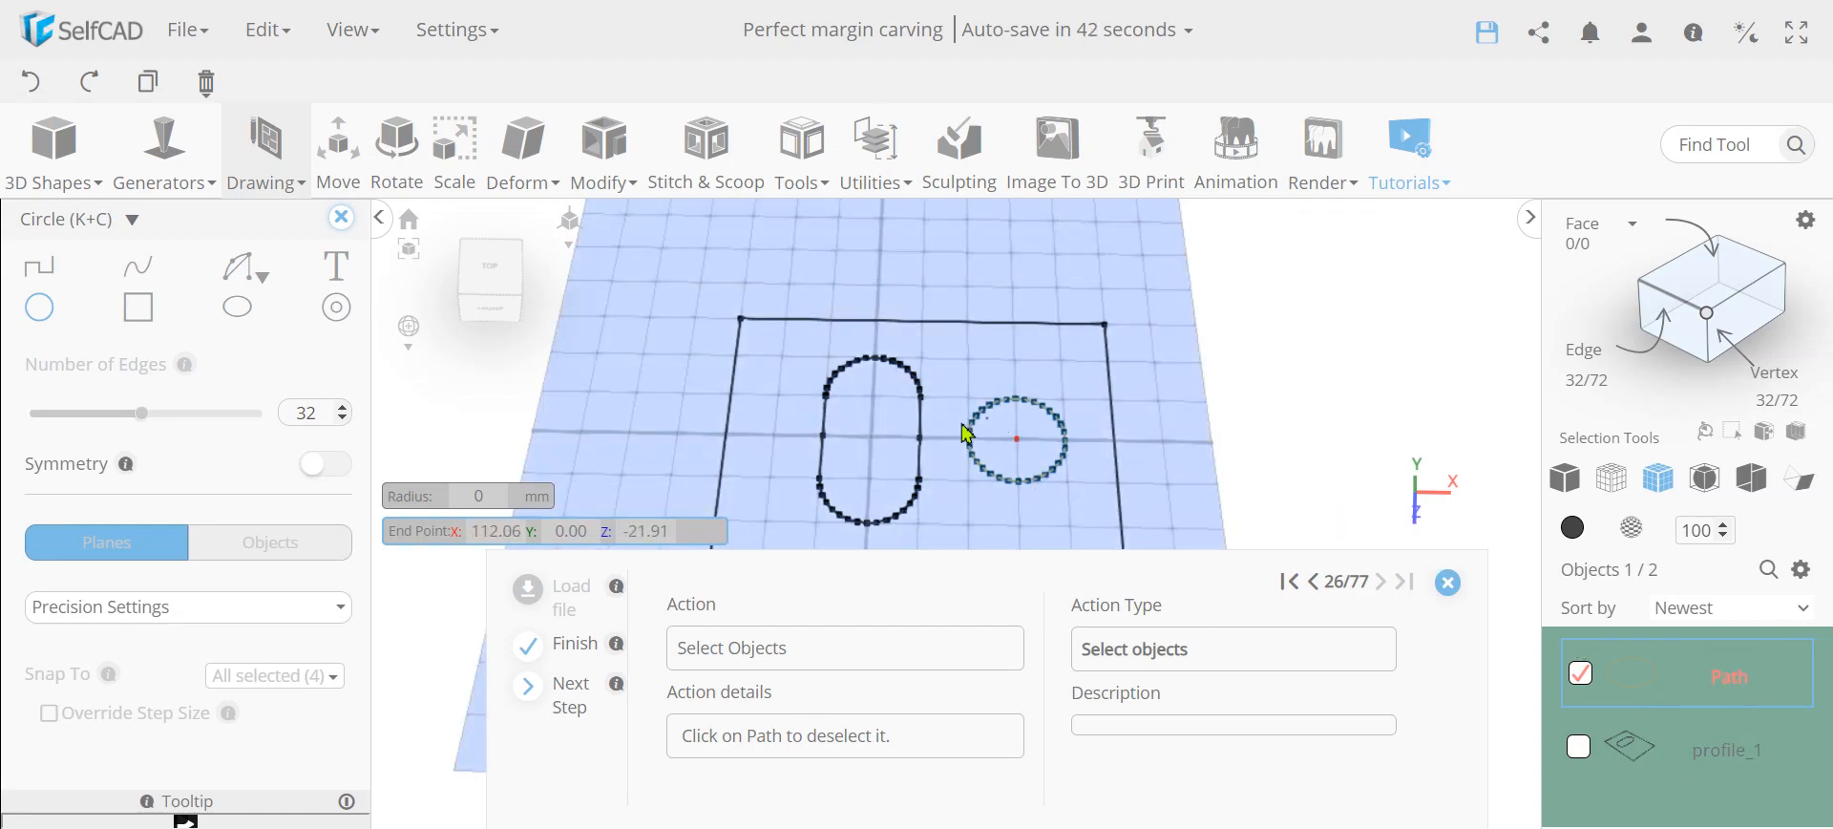
# Deselect Path and draw a small circle of 20 mm radius centred on the lowest point of the Path circle.
pyautogui.click(1582, 680)
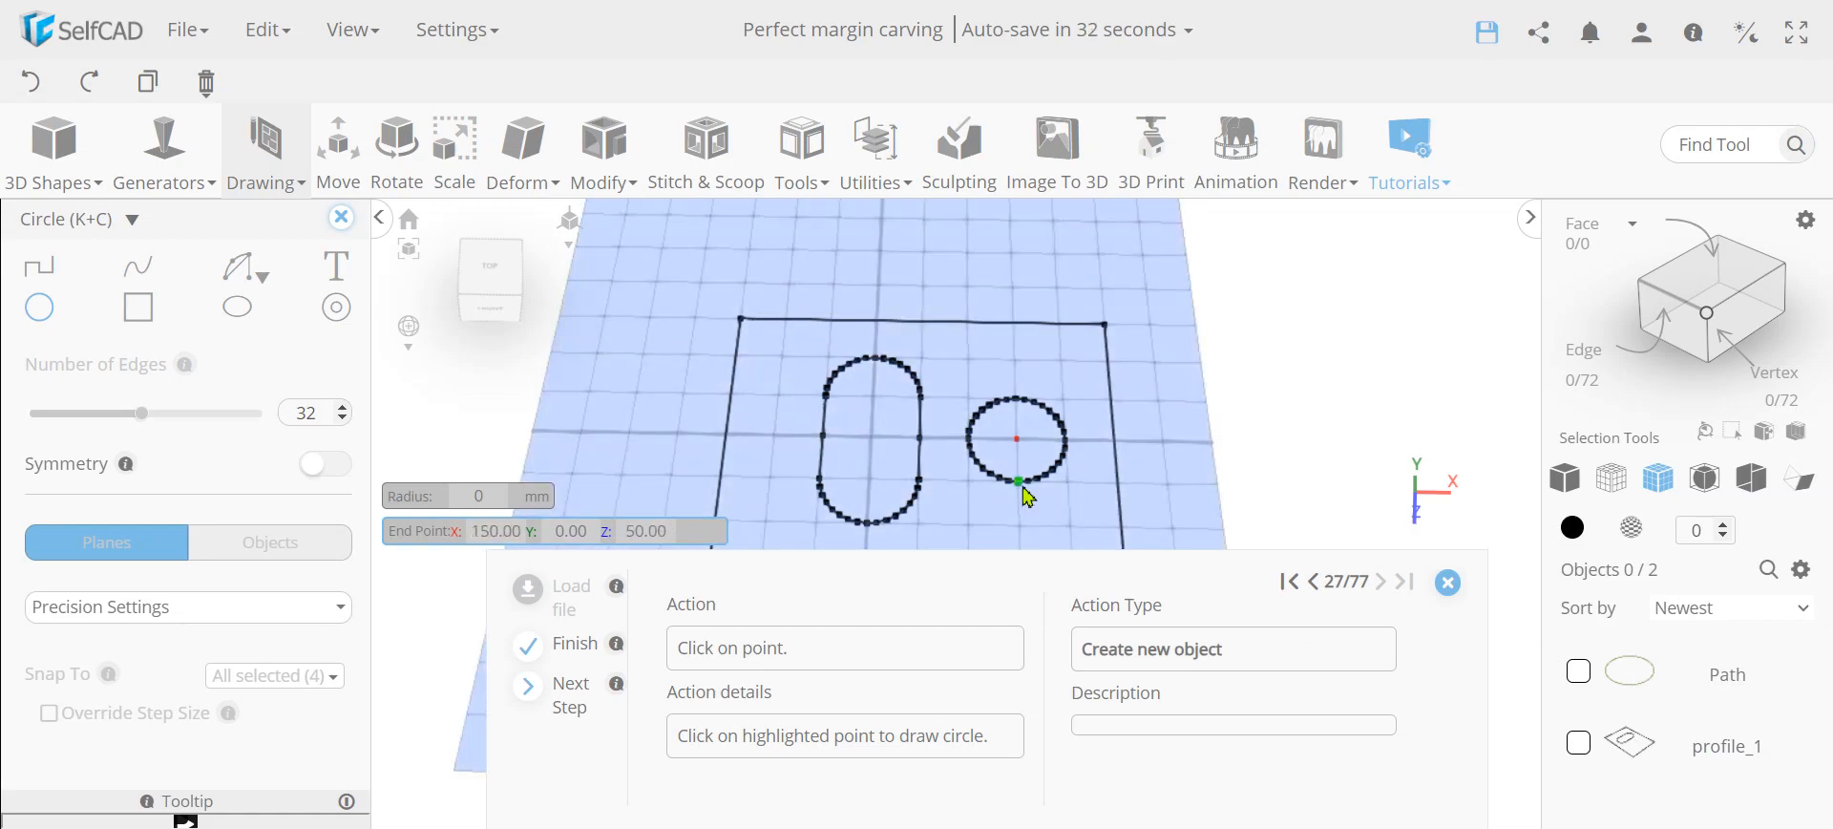
pyautogui.click(1023, 488)
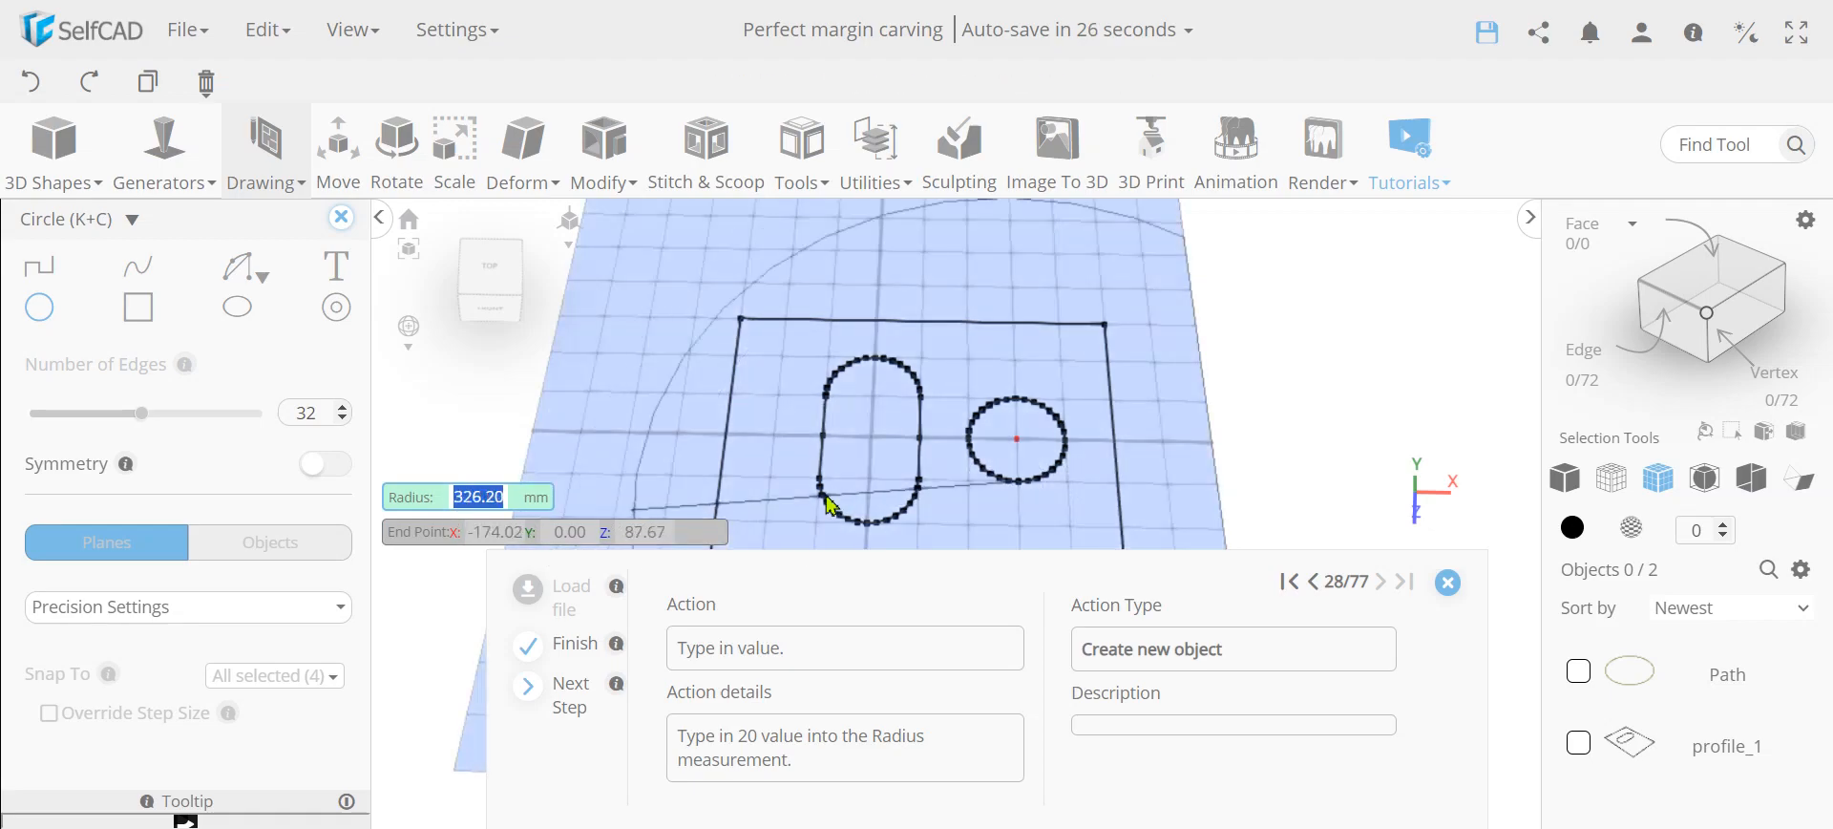
pyautogui.write('20')
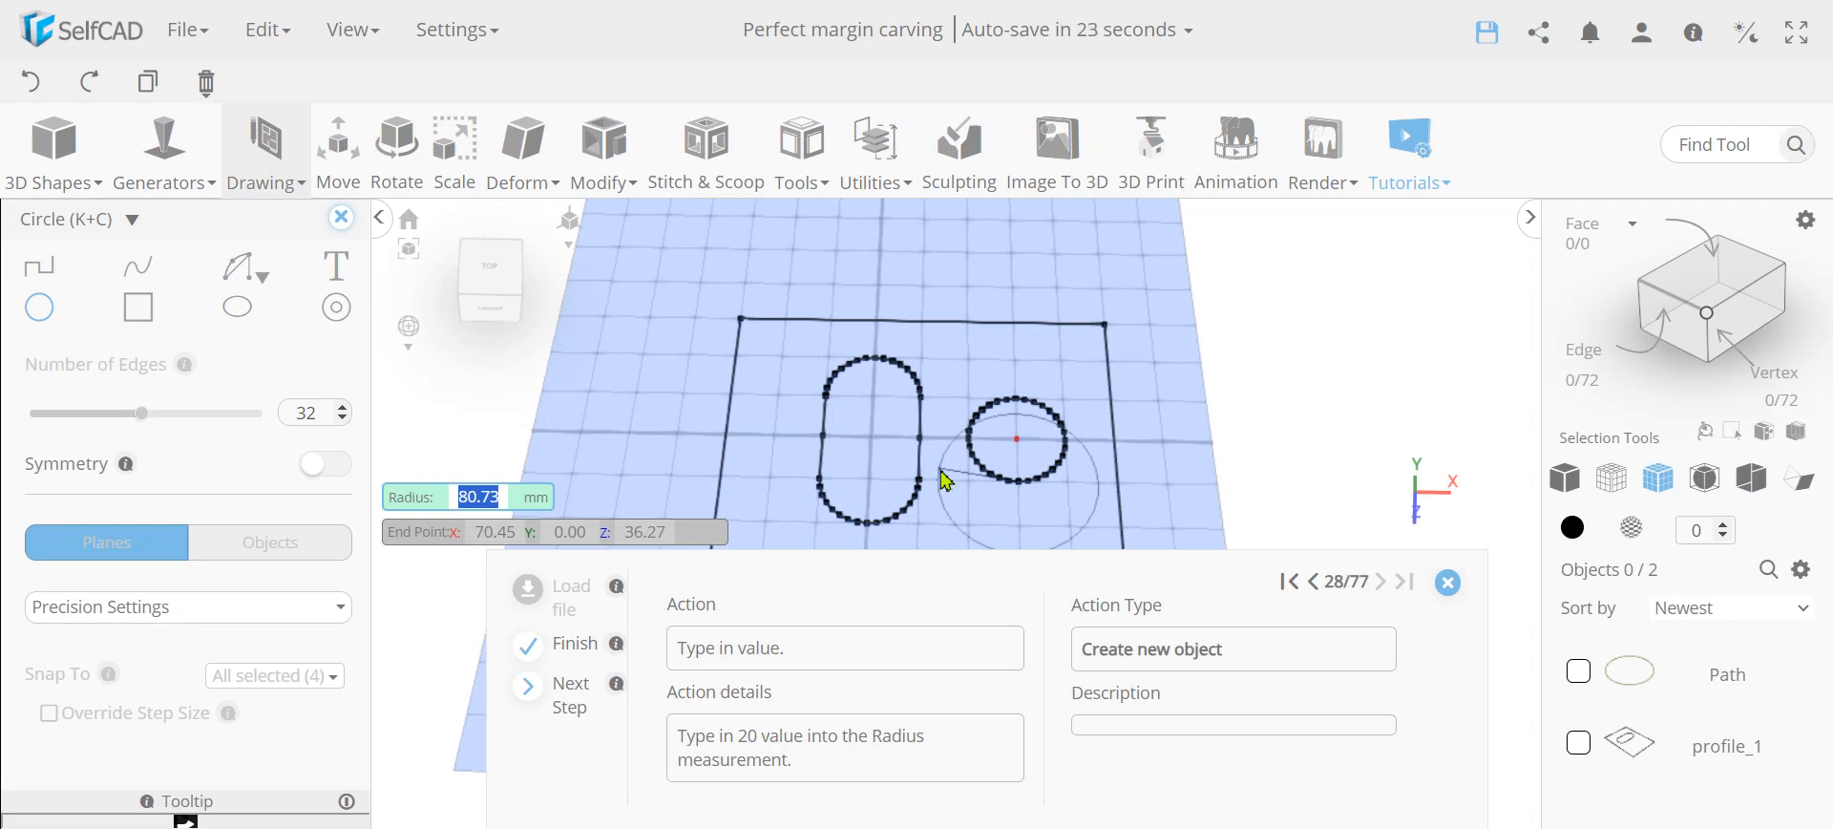
pyautogui.press('Return')
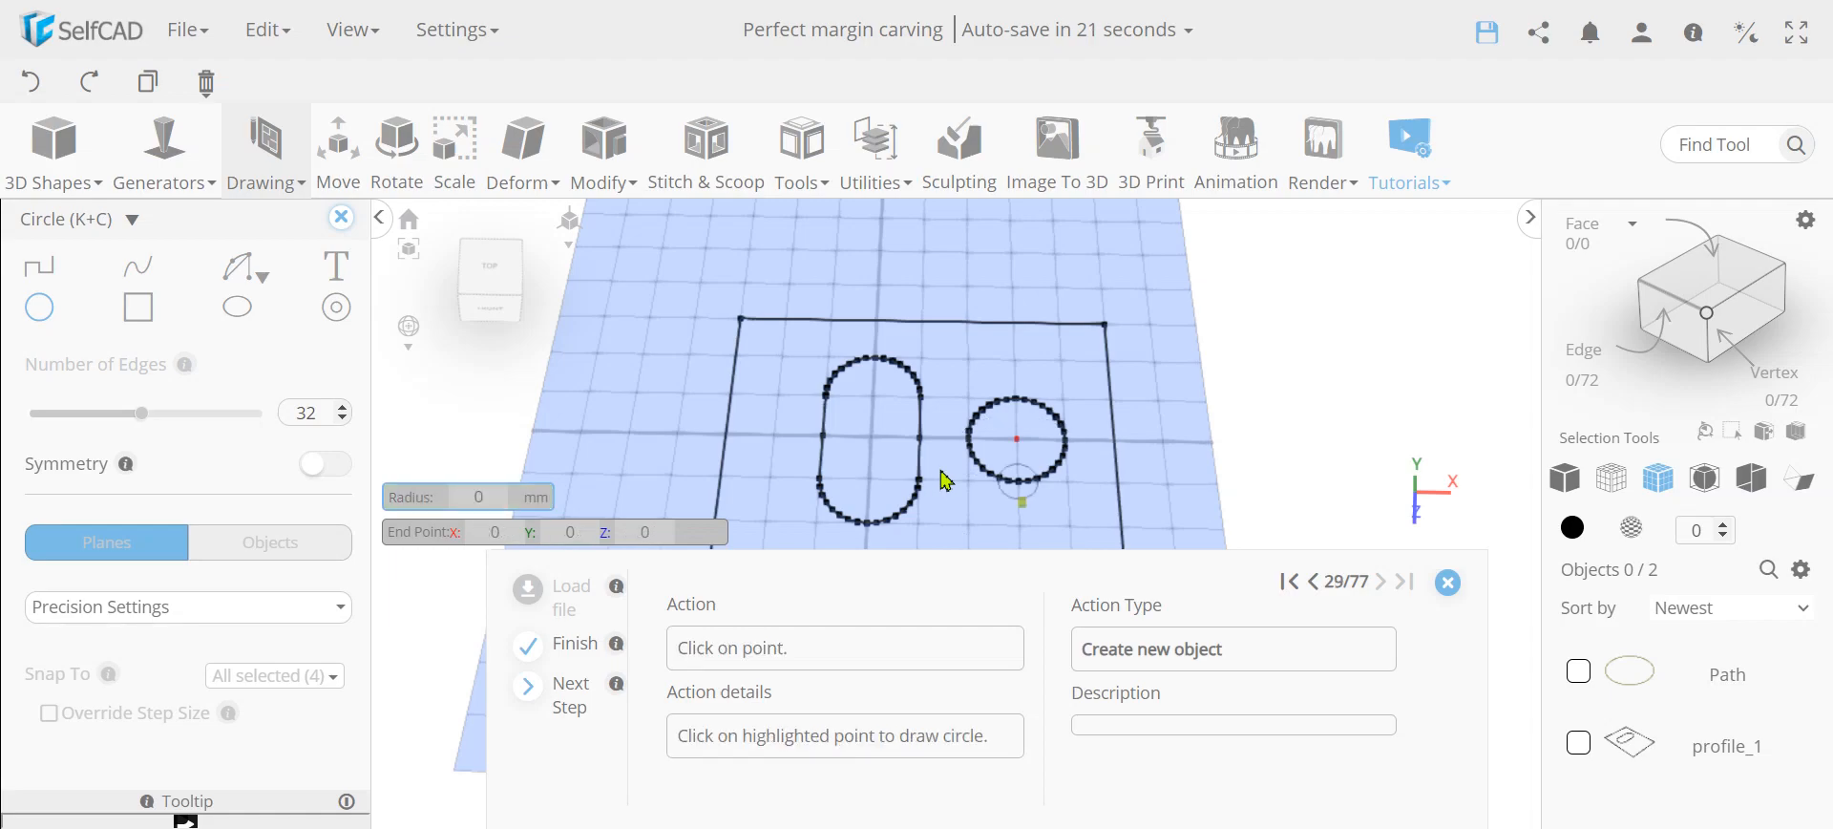
pyautogui.click(1025, 503)
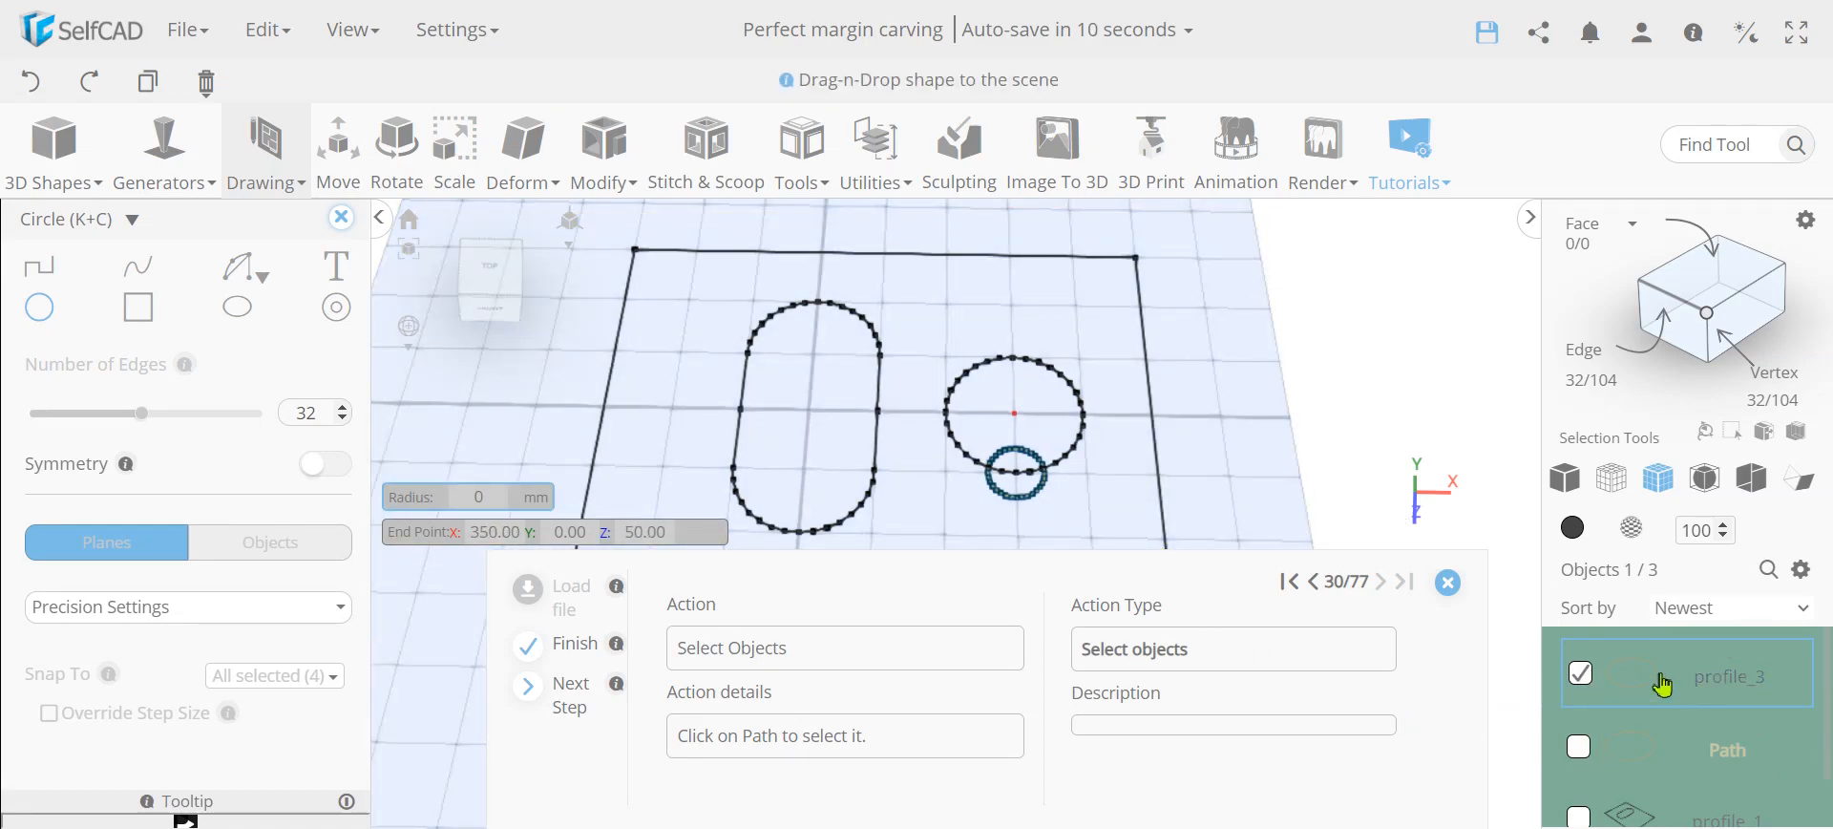
# Select Path together with profile_3 and apply Follow Path in Duplicate mode, making 10 copies of the small circle around the Path circle.
pyautogui.click(1580, 750)
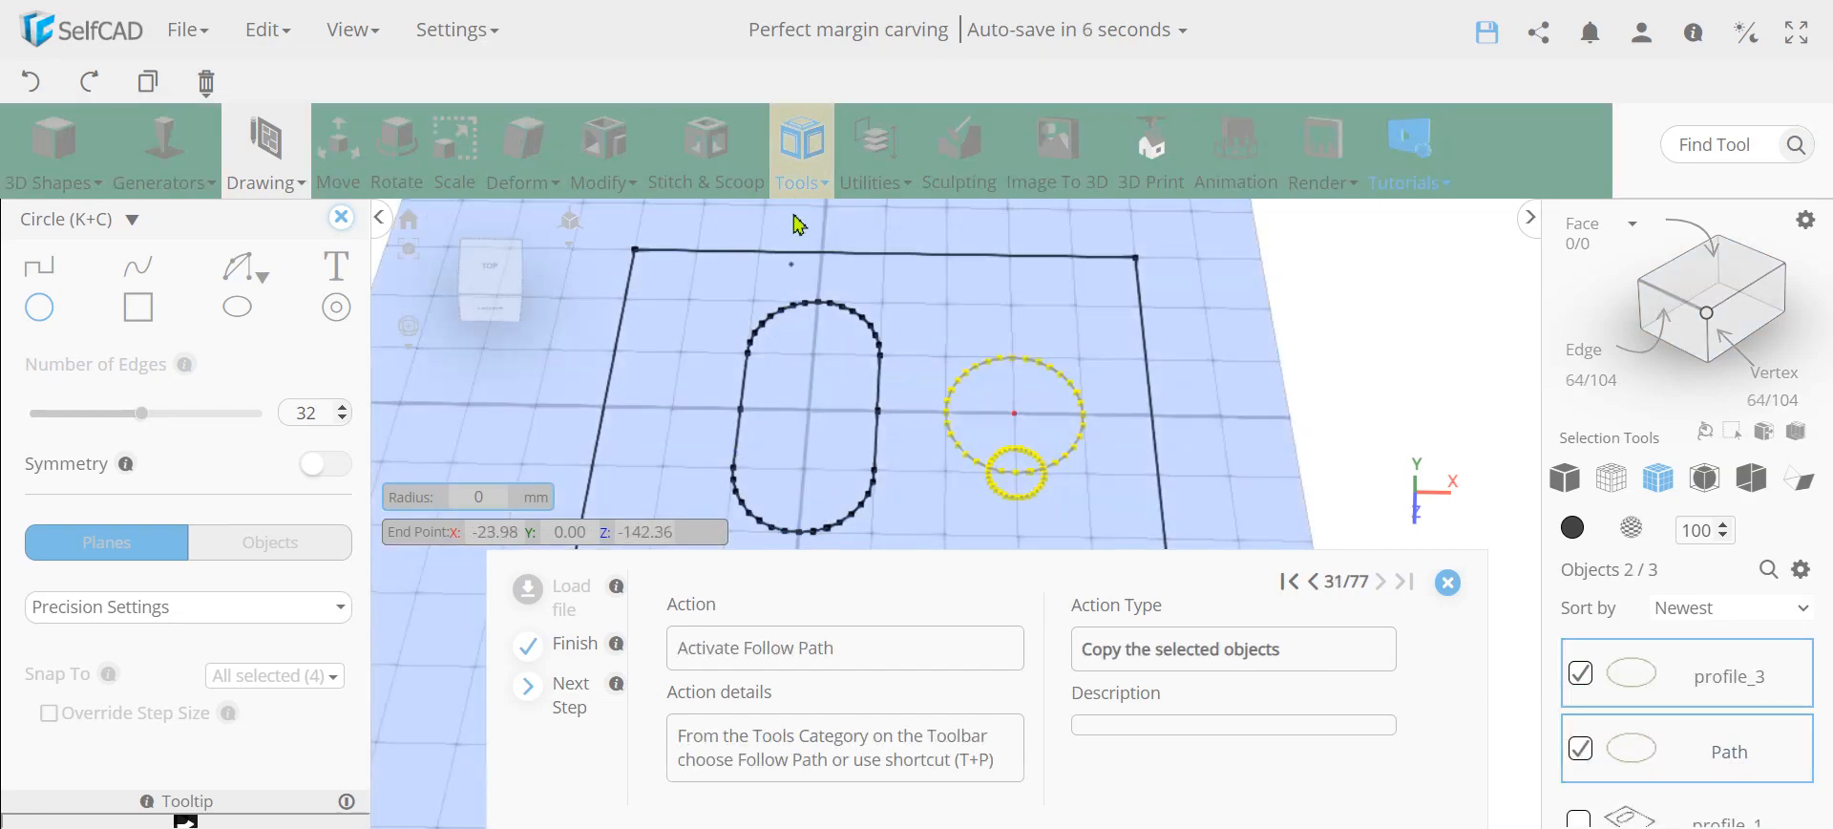
pyautogui.click(802, 148)
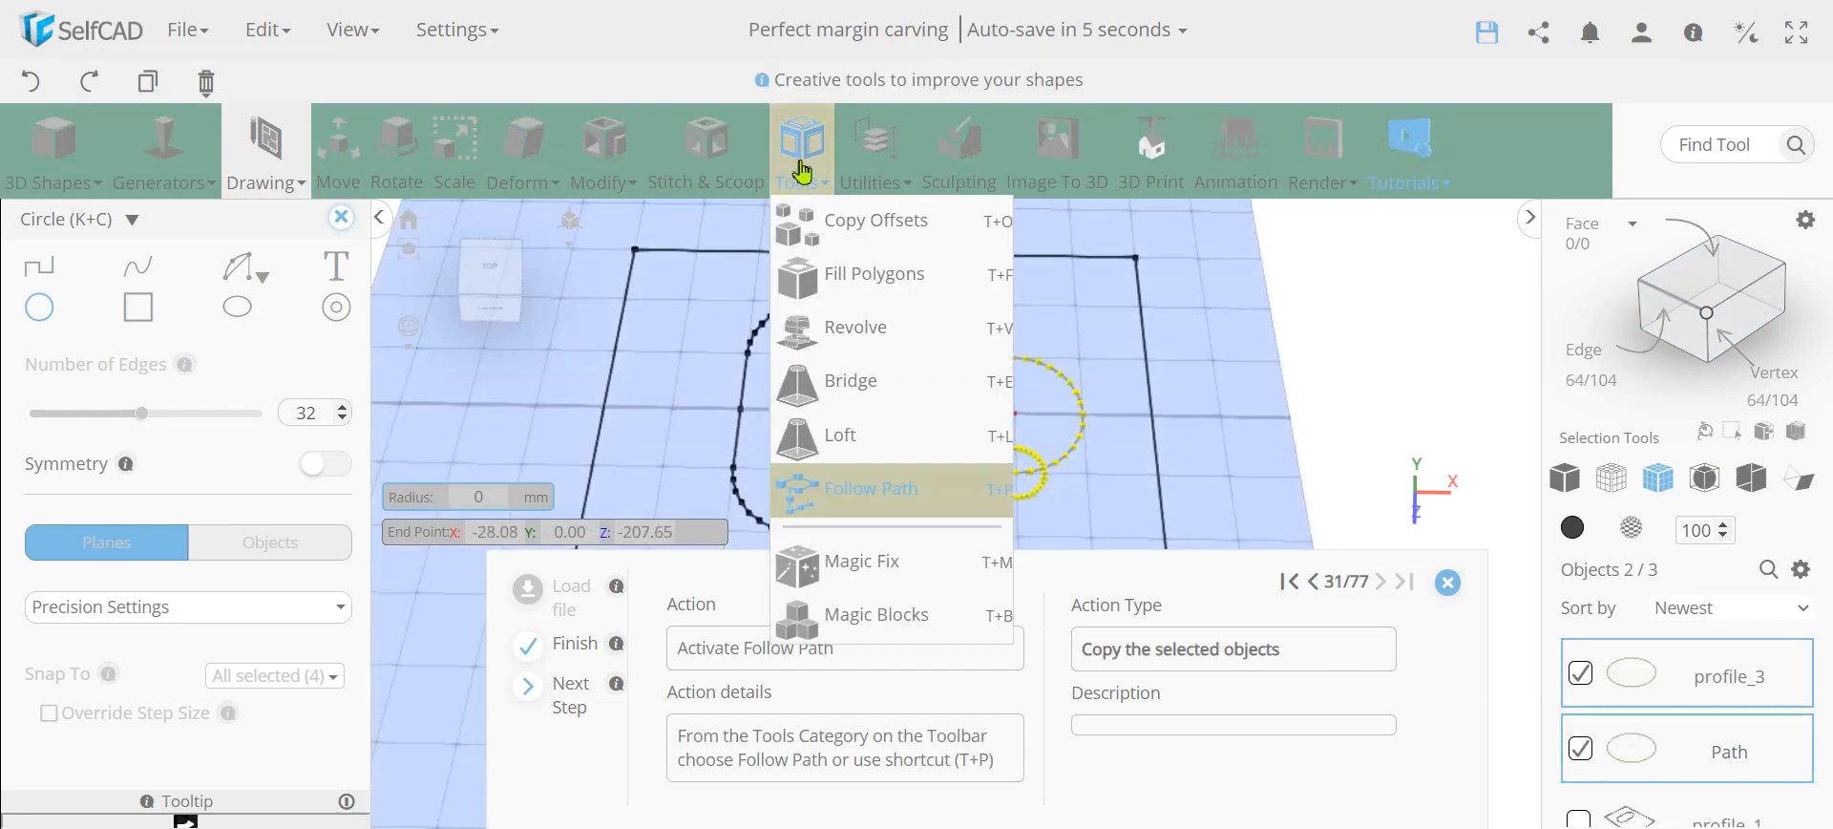
pyautogui.click(887, 510)
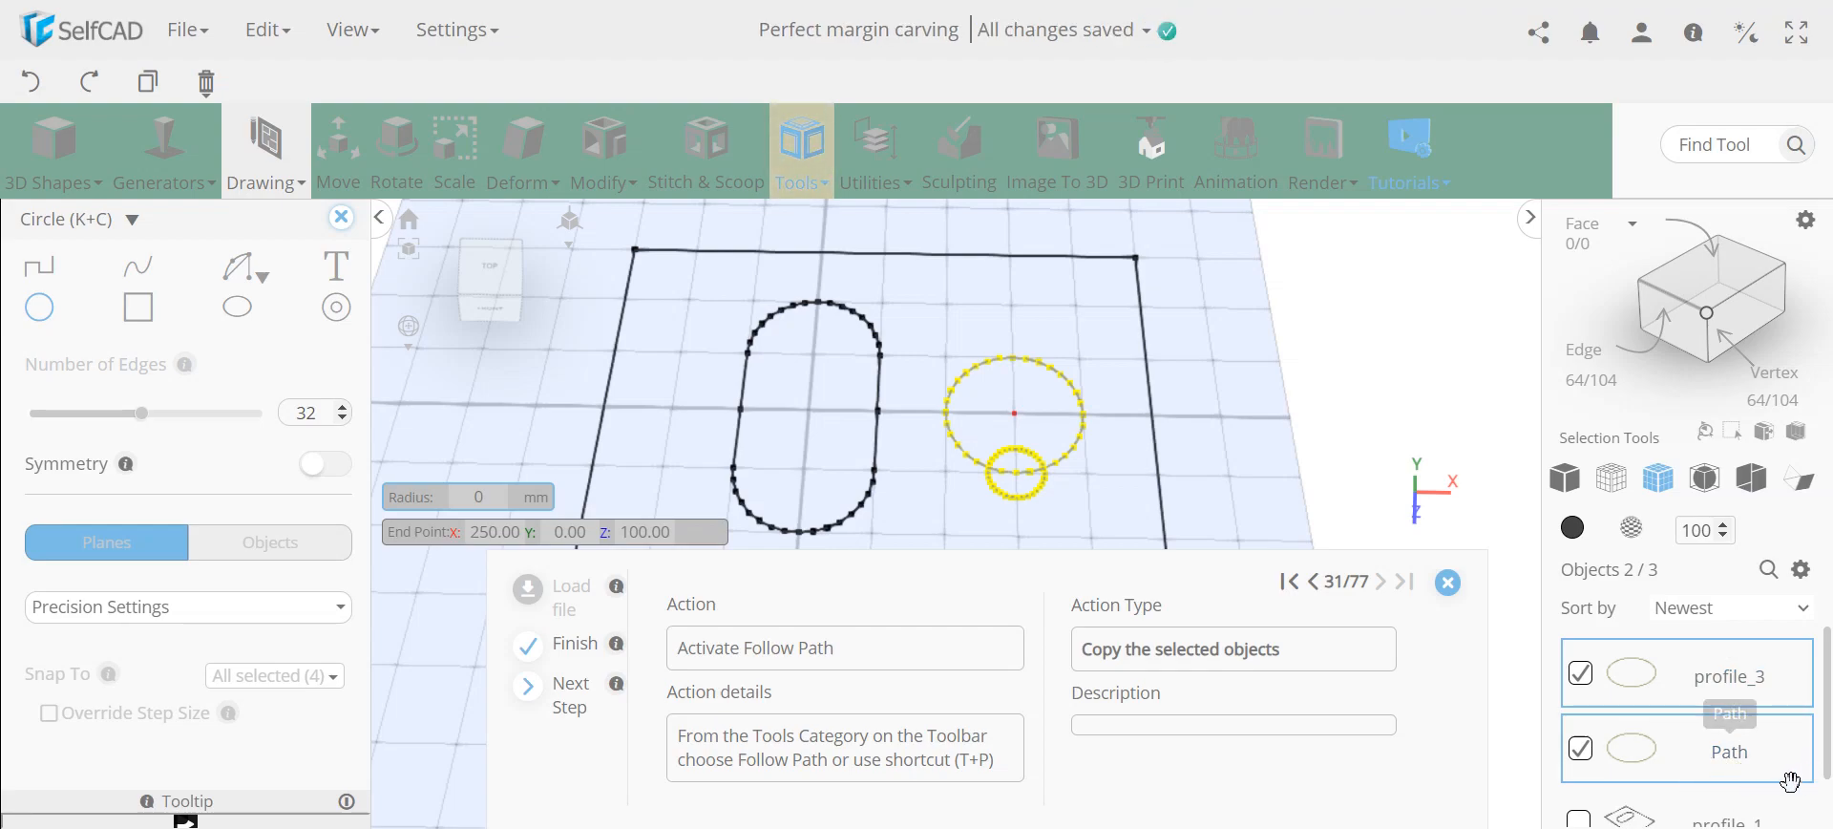
pyautogui.click(801, 167)
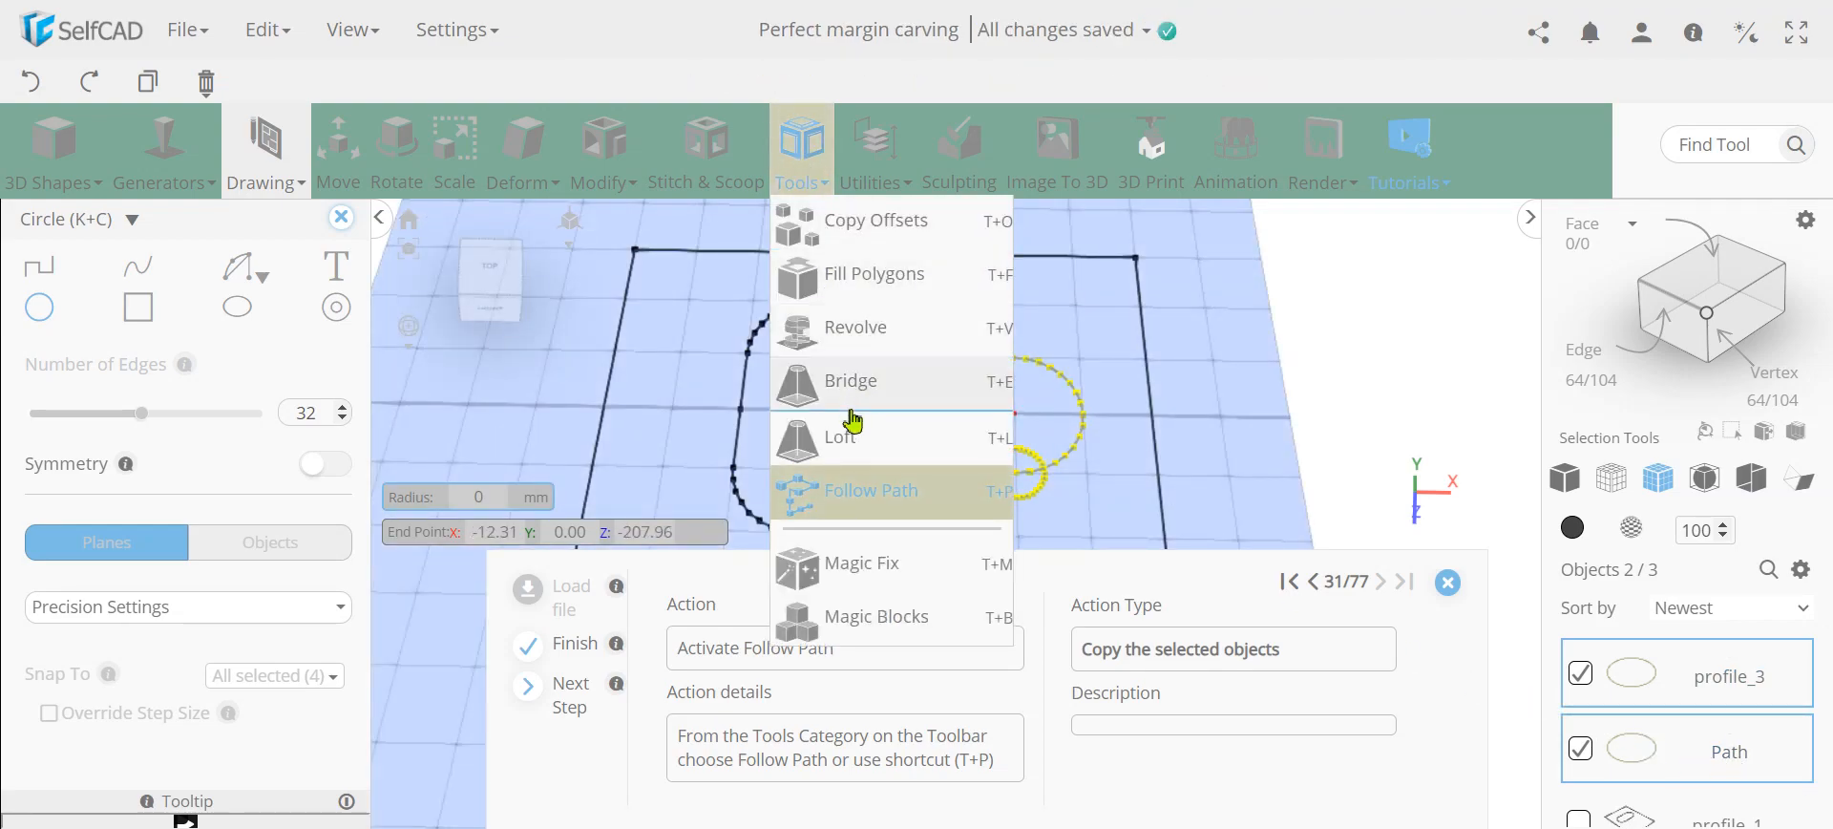
pyautogui.click(866, 506)
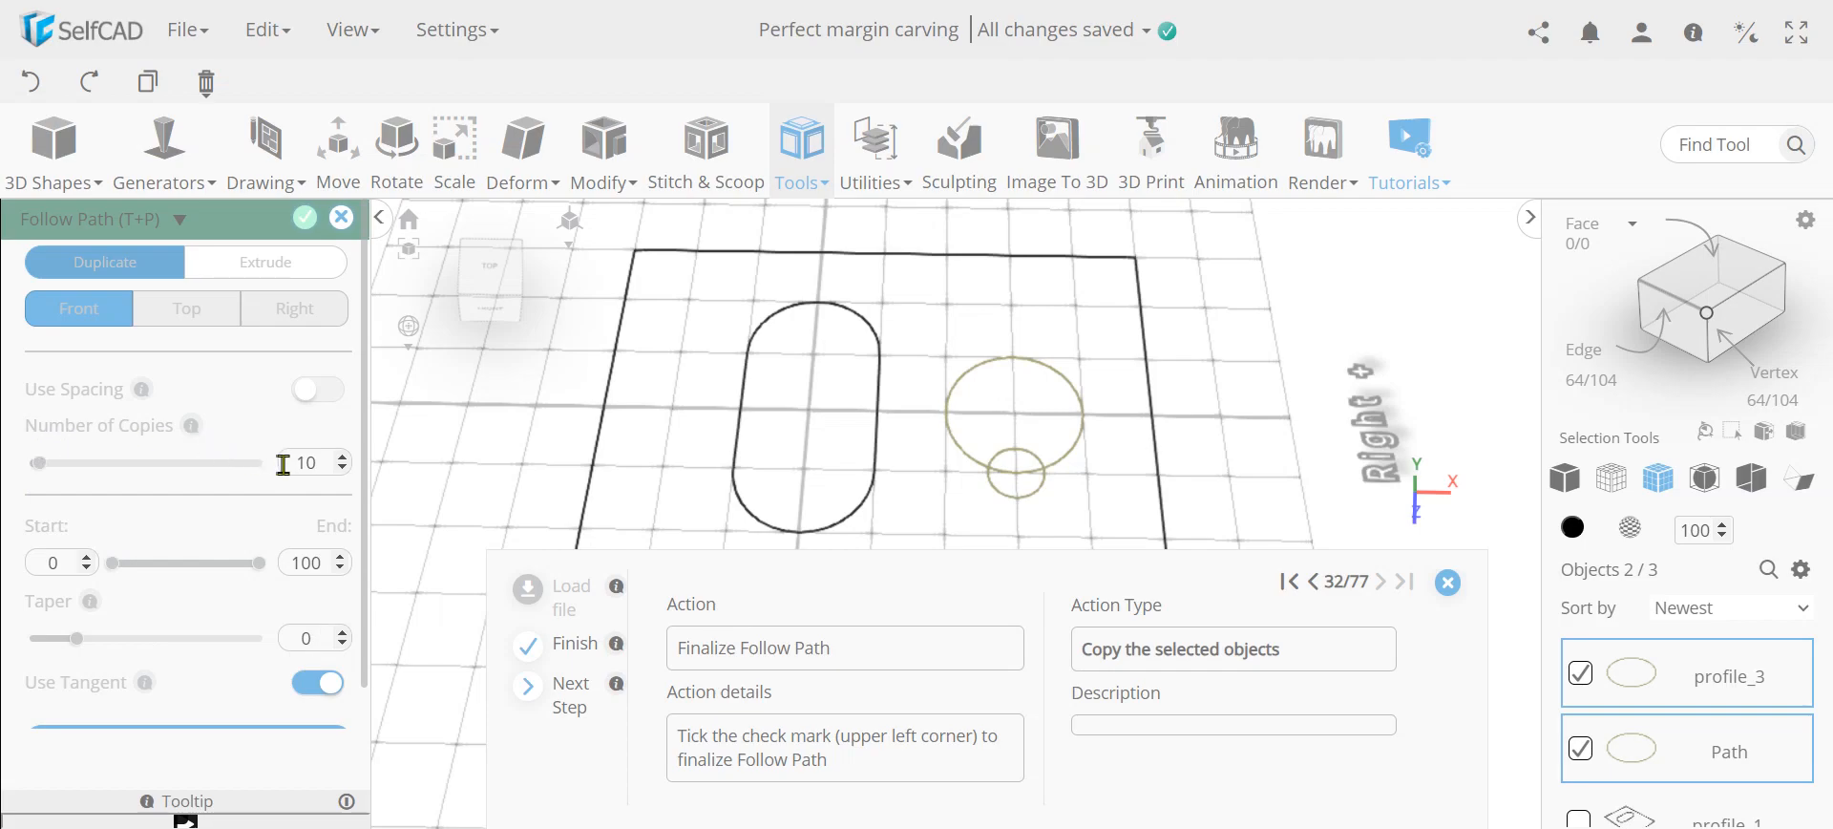
pyautogui.click(305, 230)
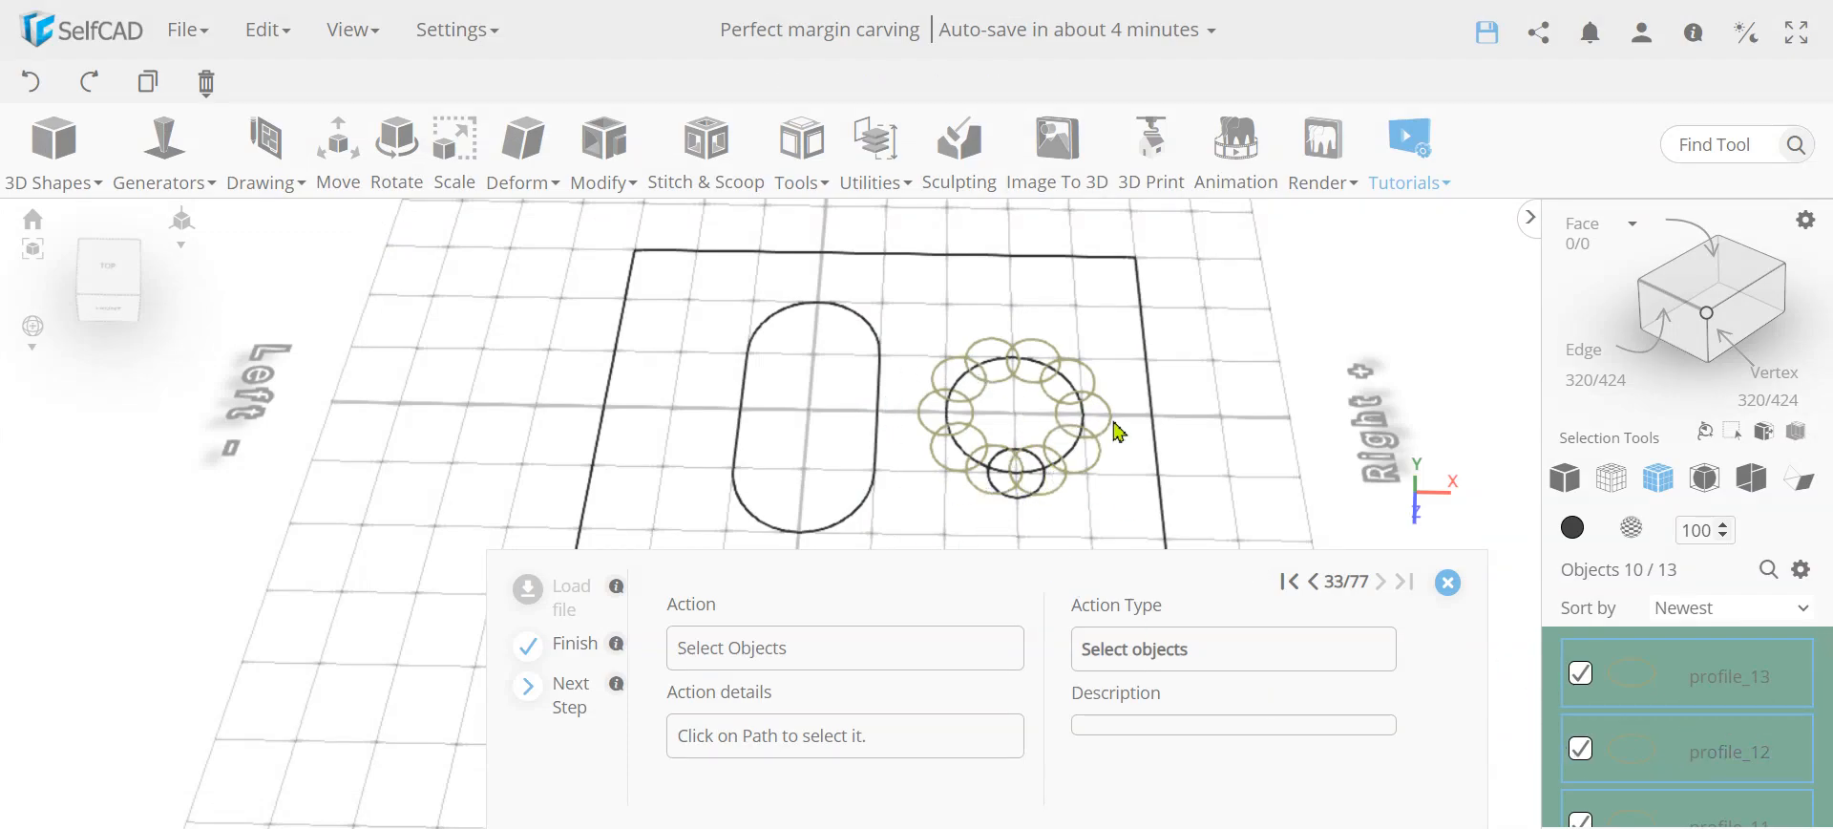
# Add the Path circle to the selected small-circle copies and merge them into one object.
pyautogui.click(996, 356)
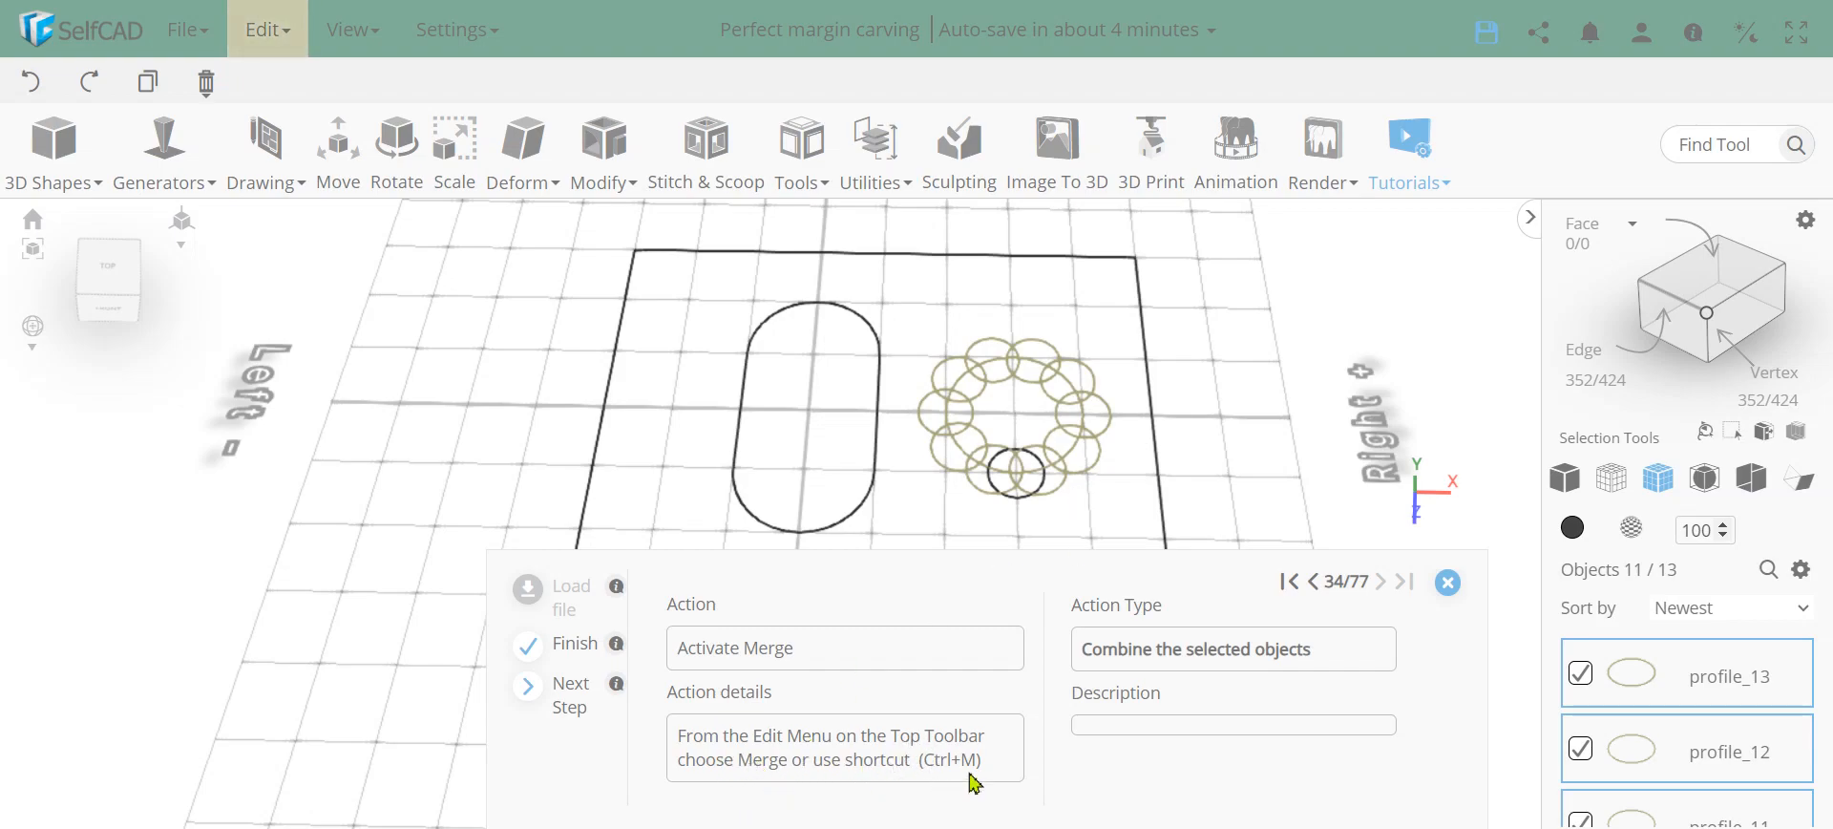
pyautogui.click(269, 29)
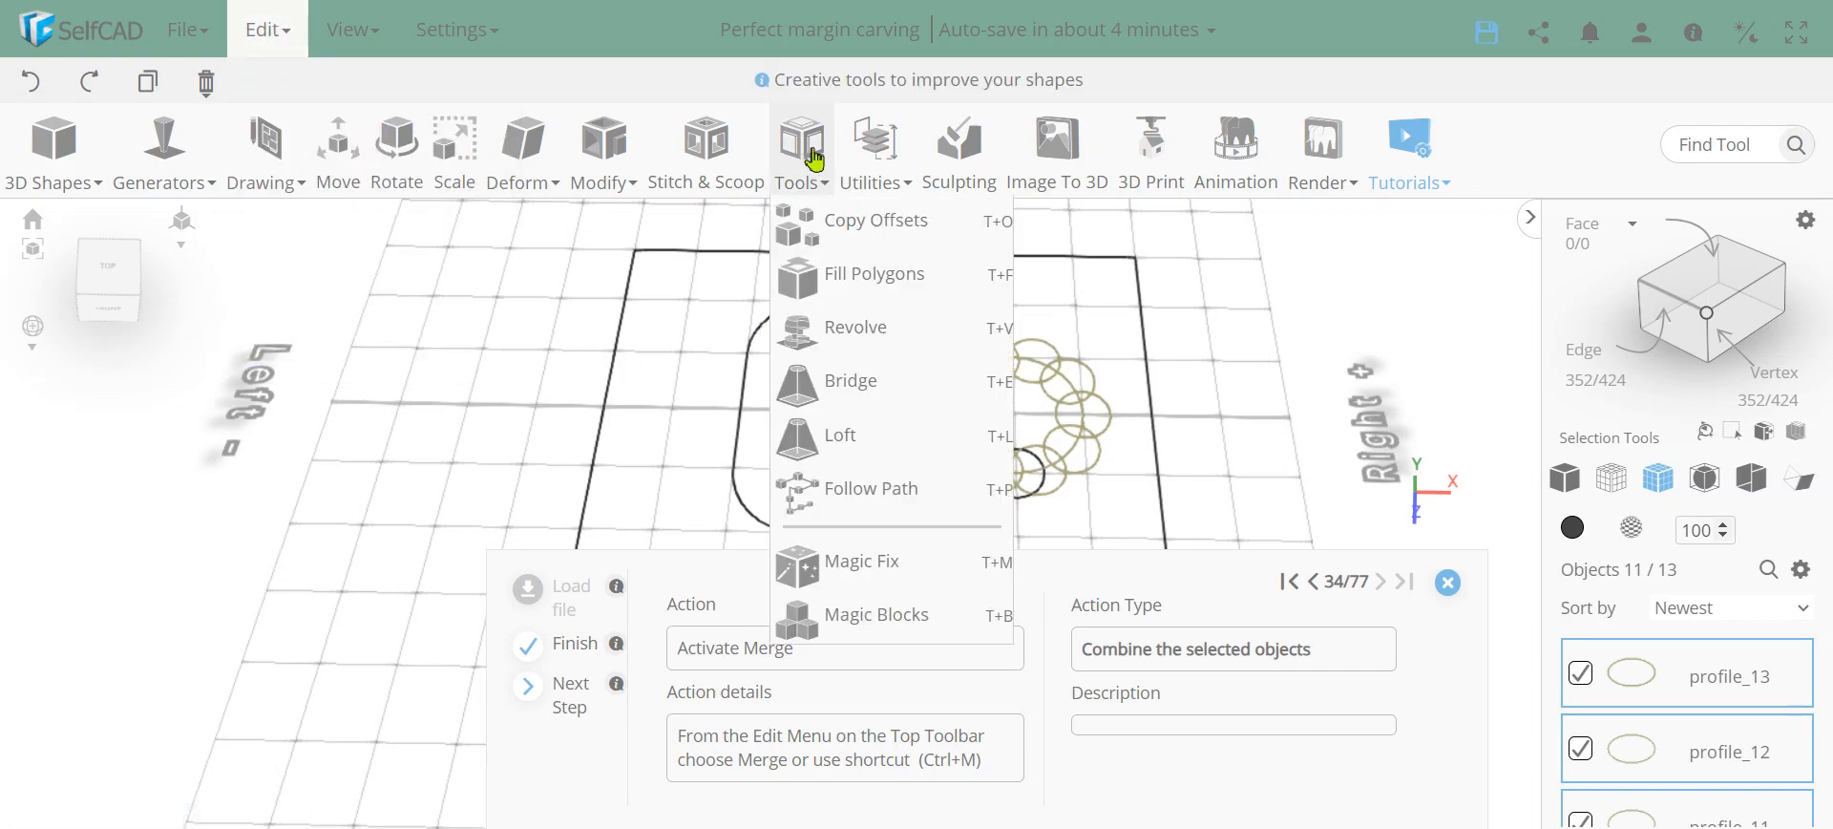
pyautogui.moveTo(858, 151)
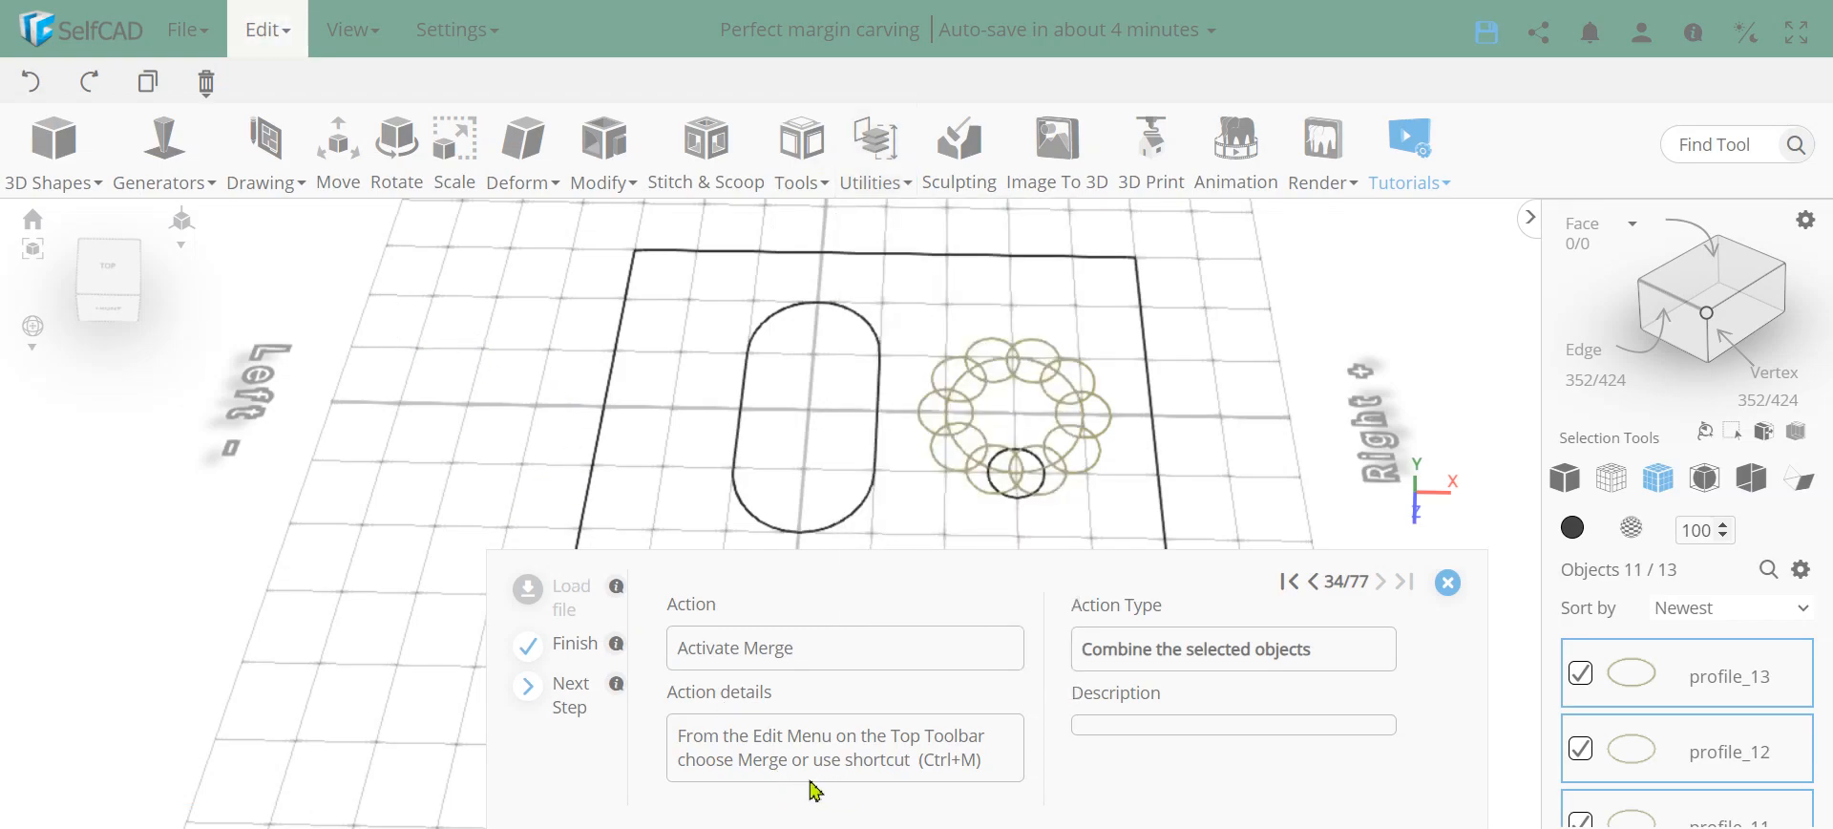
pyautogui.hotkey('ctrl', 'm')
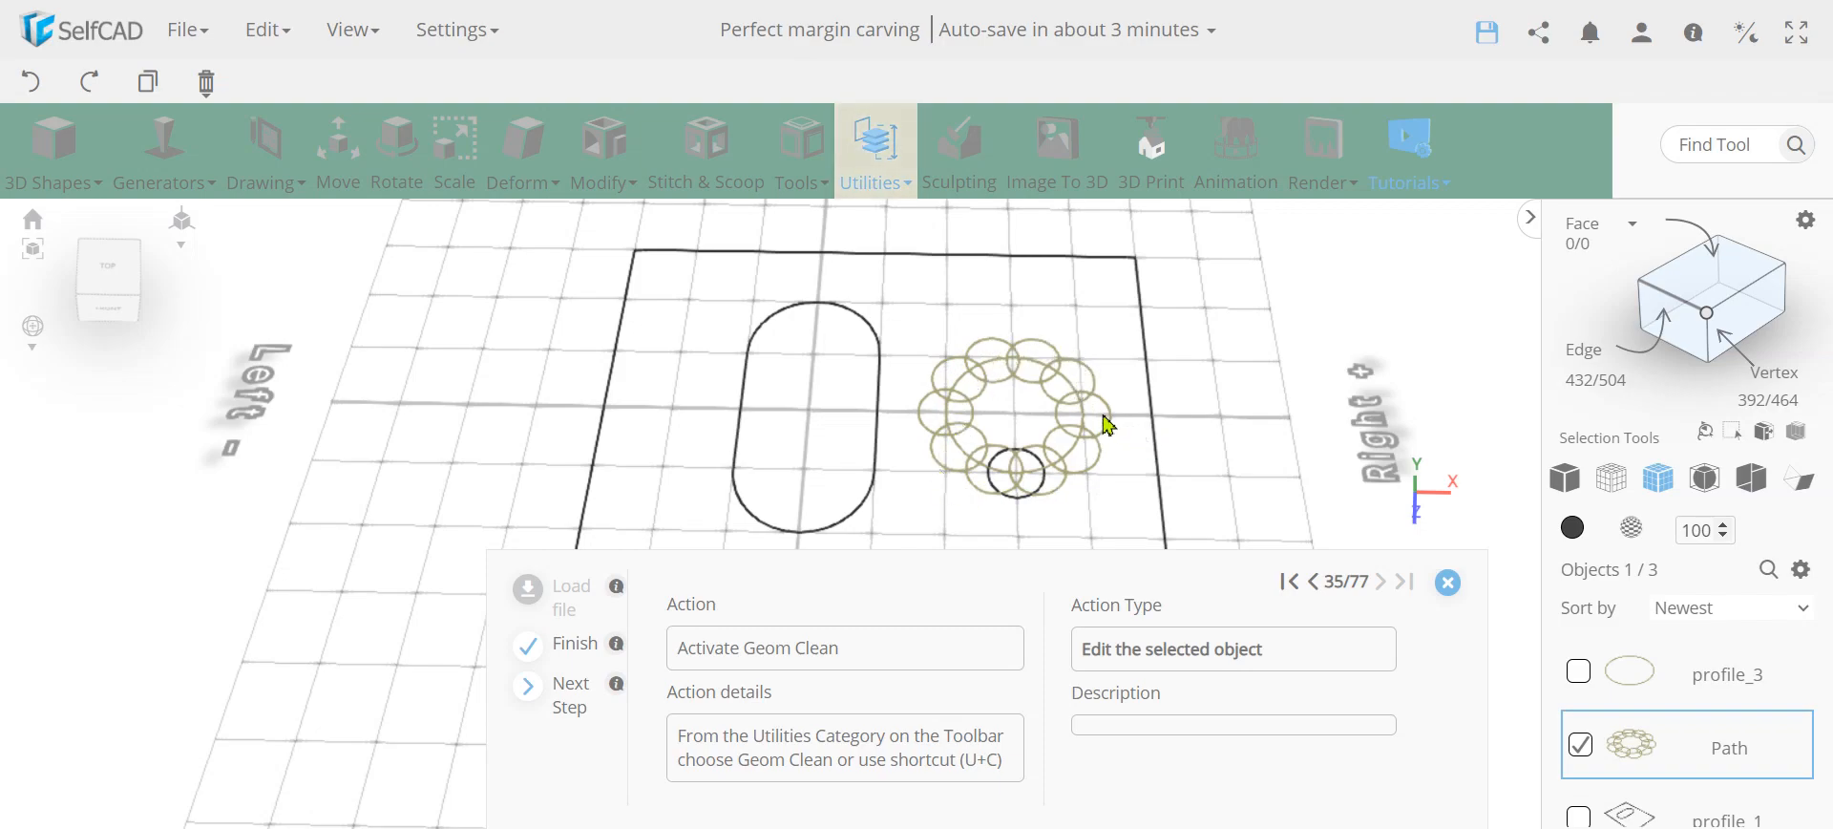
# Run Geom Clean on the merged Path object with Remove Inner Edges enabled.
pyautogui.click(875, 158)
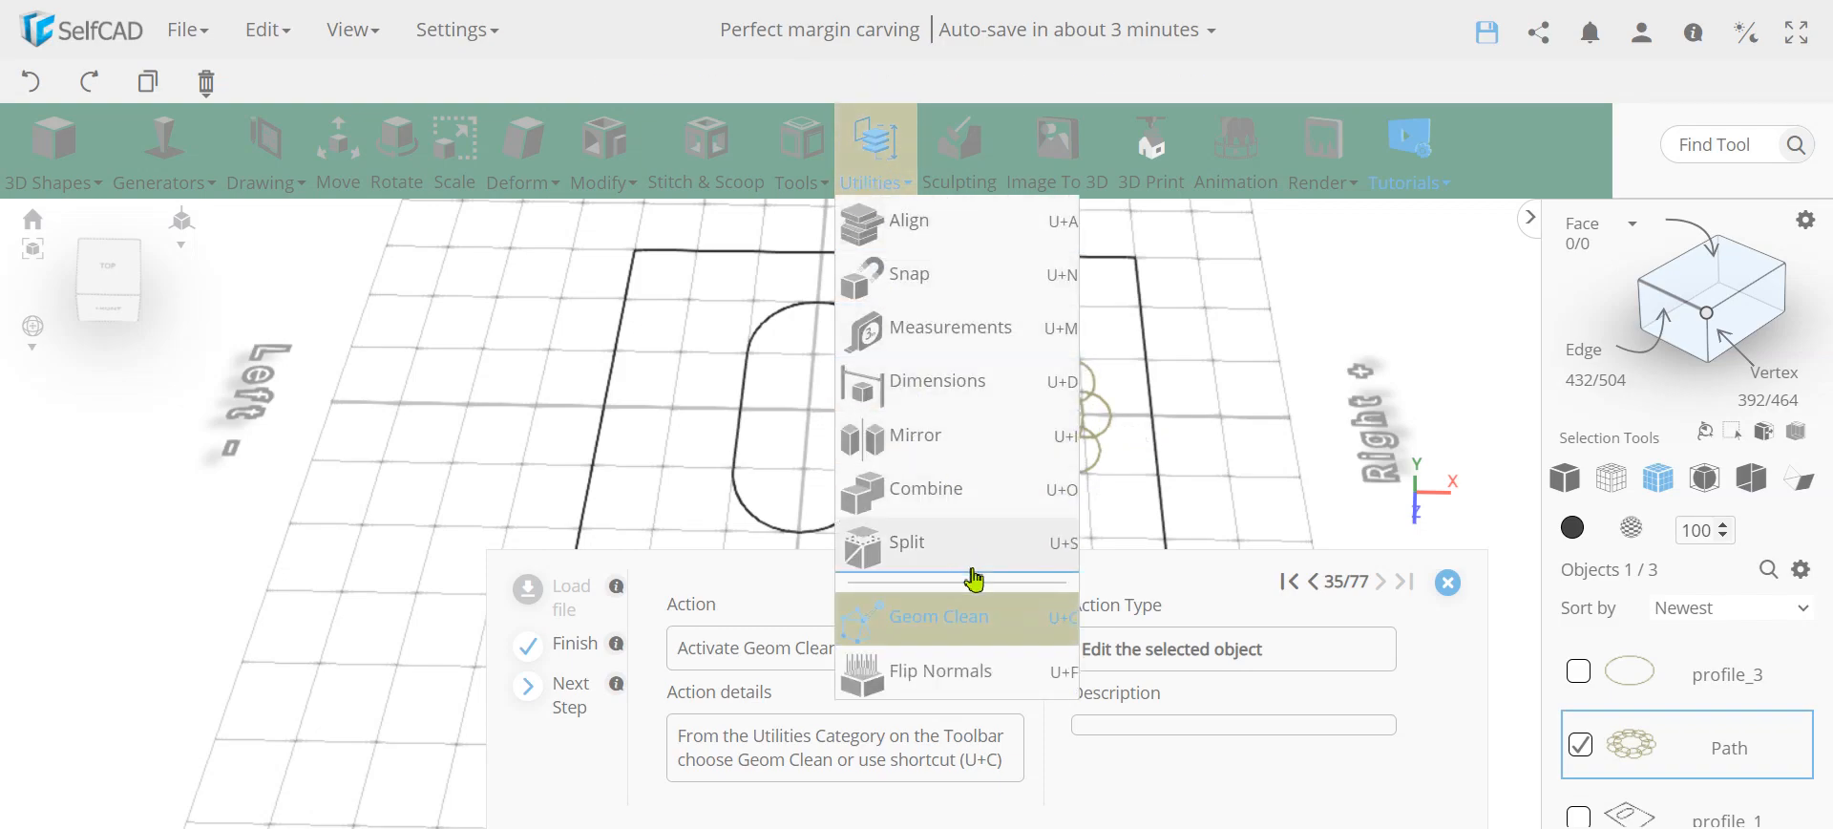
pyautogui.click(975, 624)
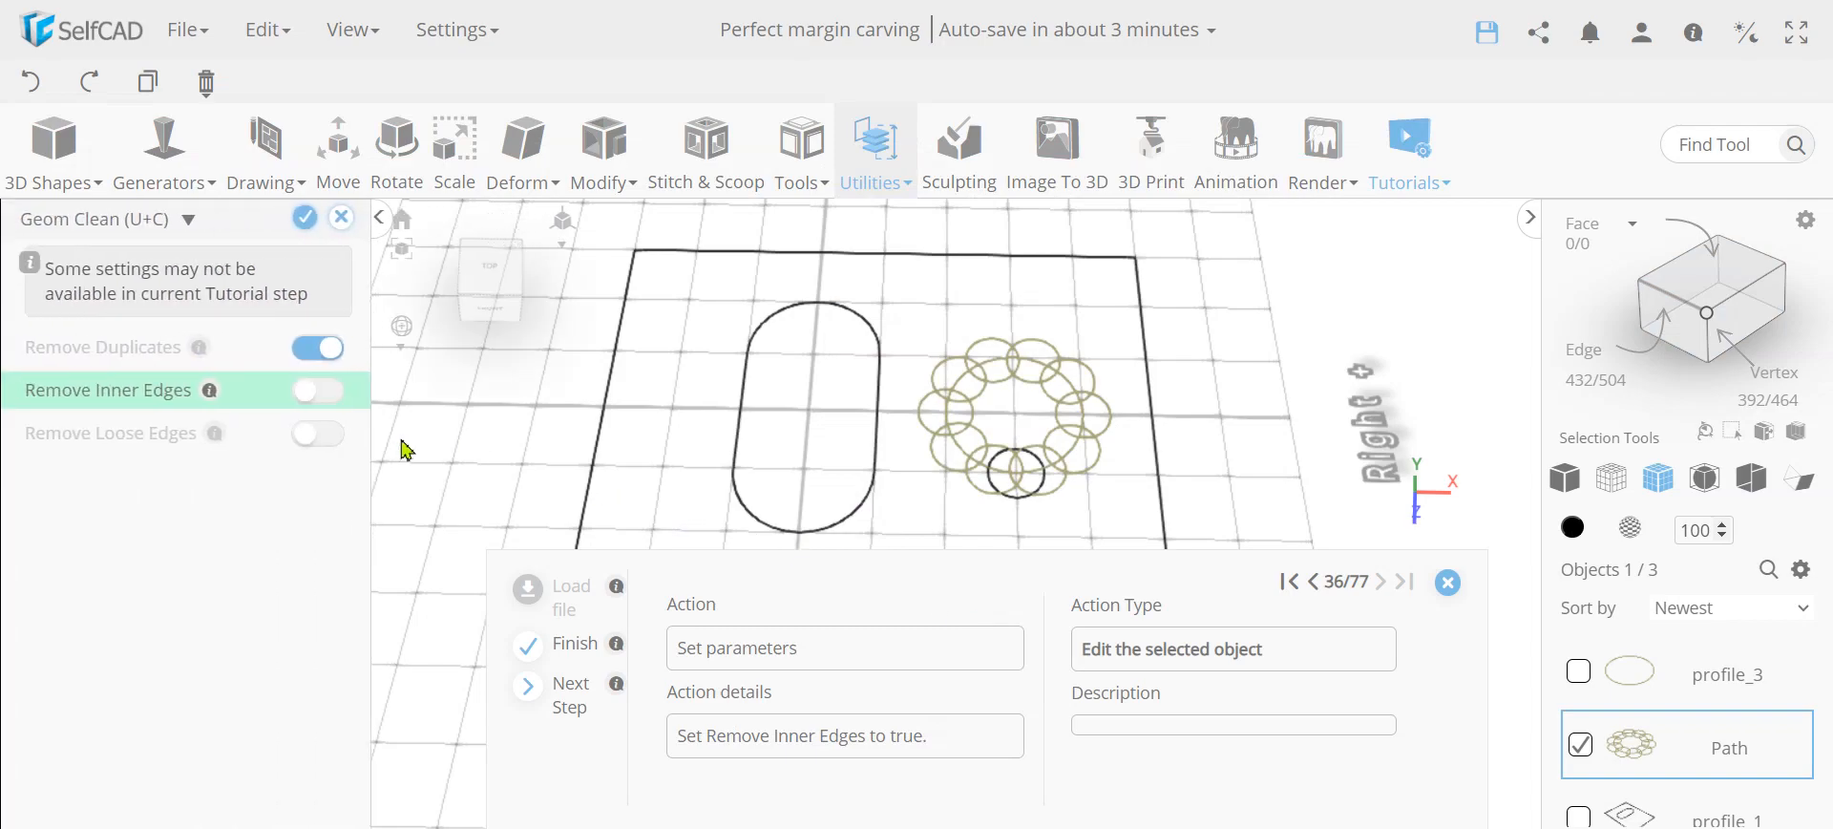
pyautogui.click(336, 398)
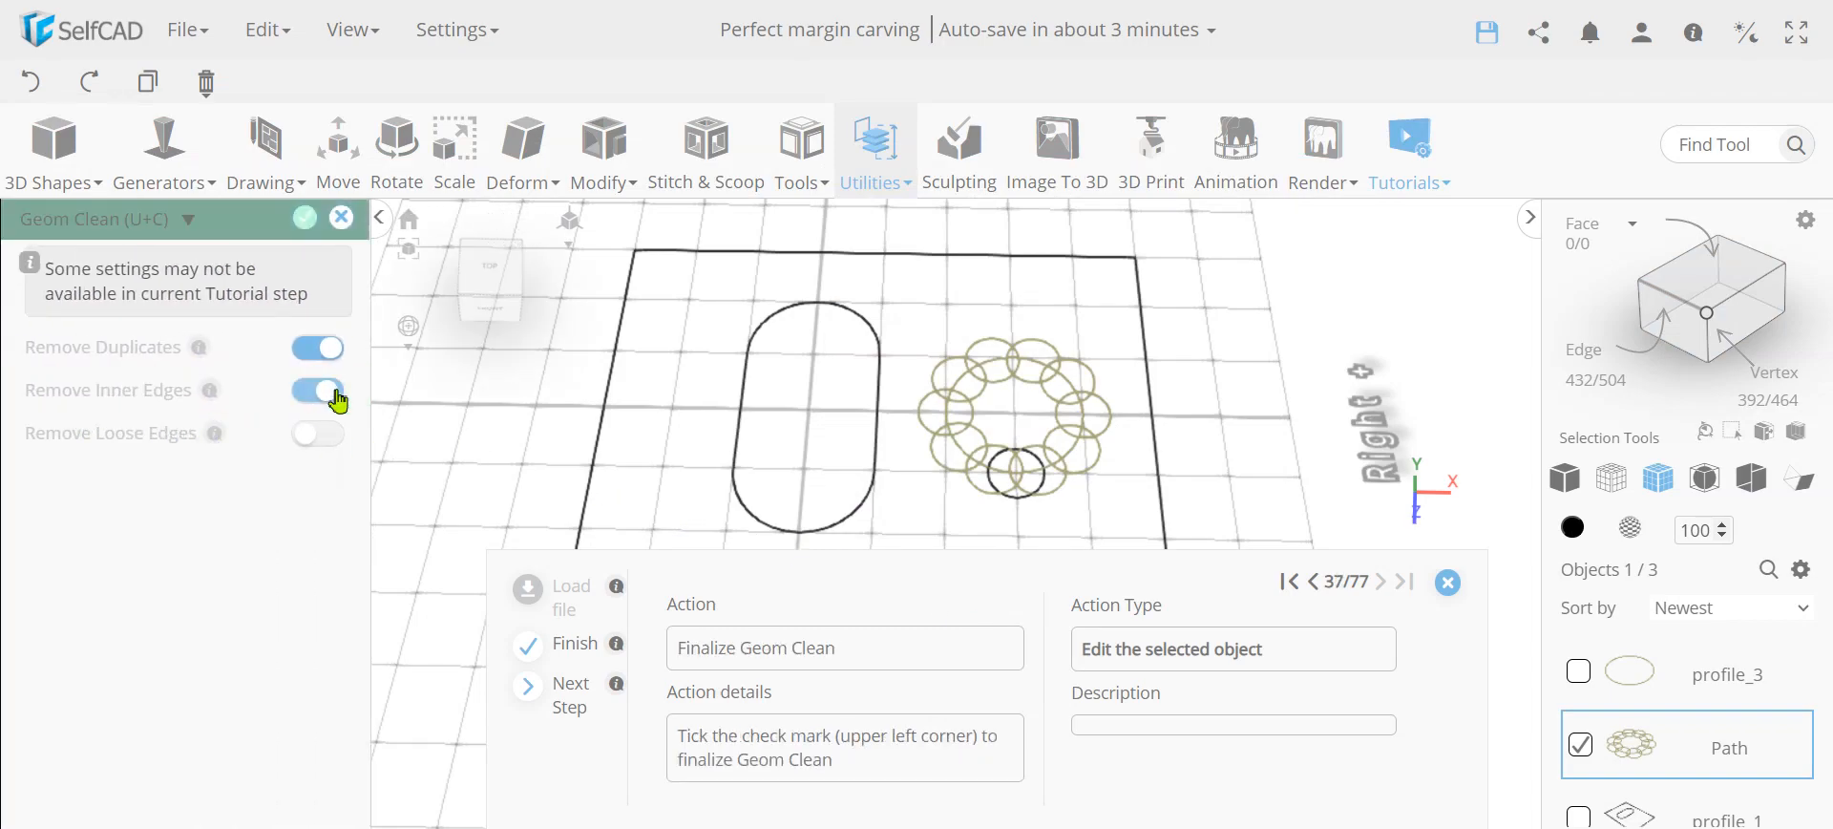
pyautogui.click(303, 228)
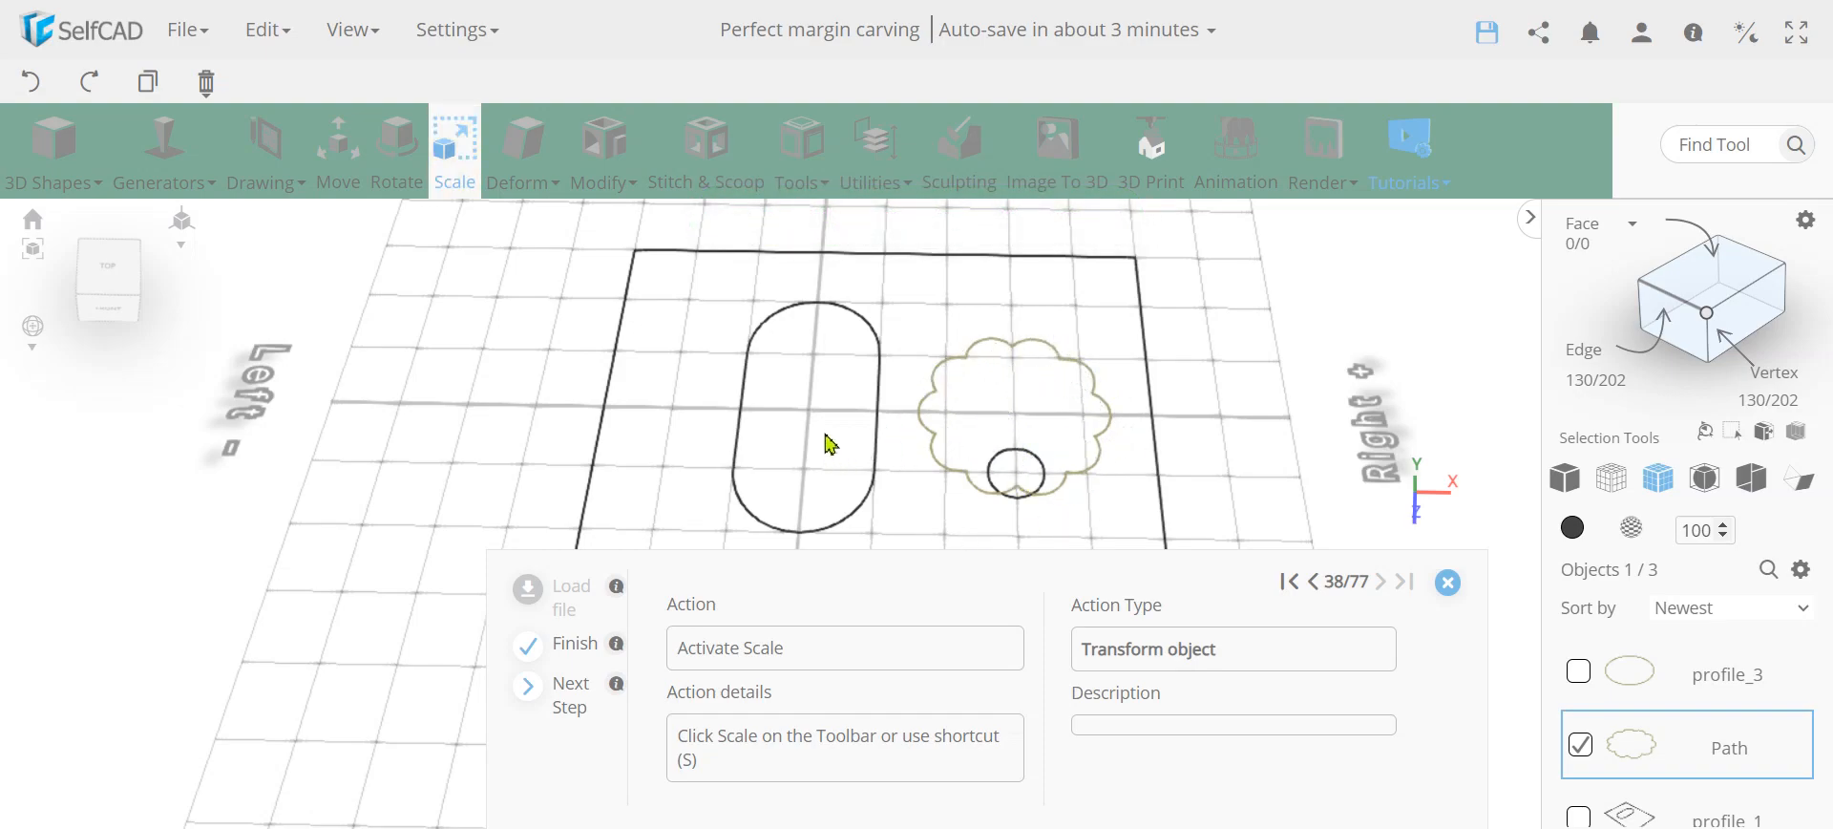
# Scale the scalloped Path outline to an X size of 75 and close the Scale tool.
pyautogui.click(456, 189)
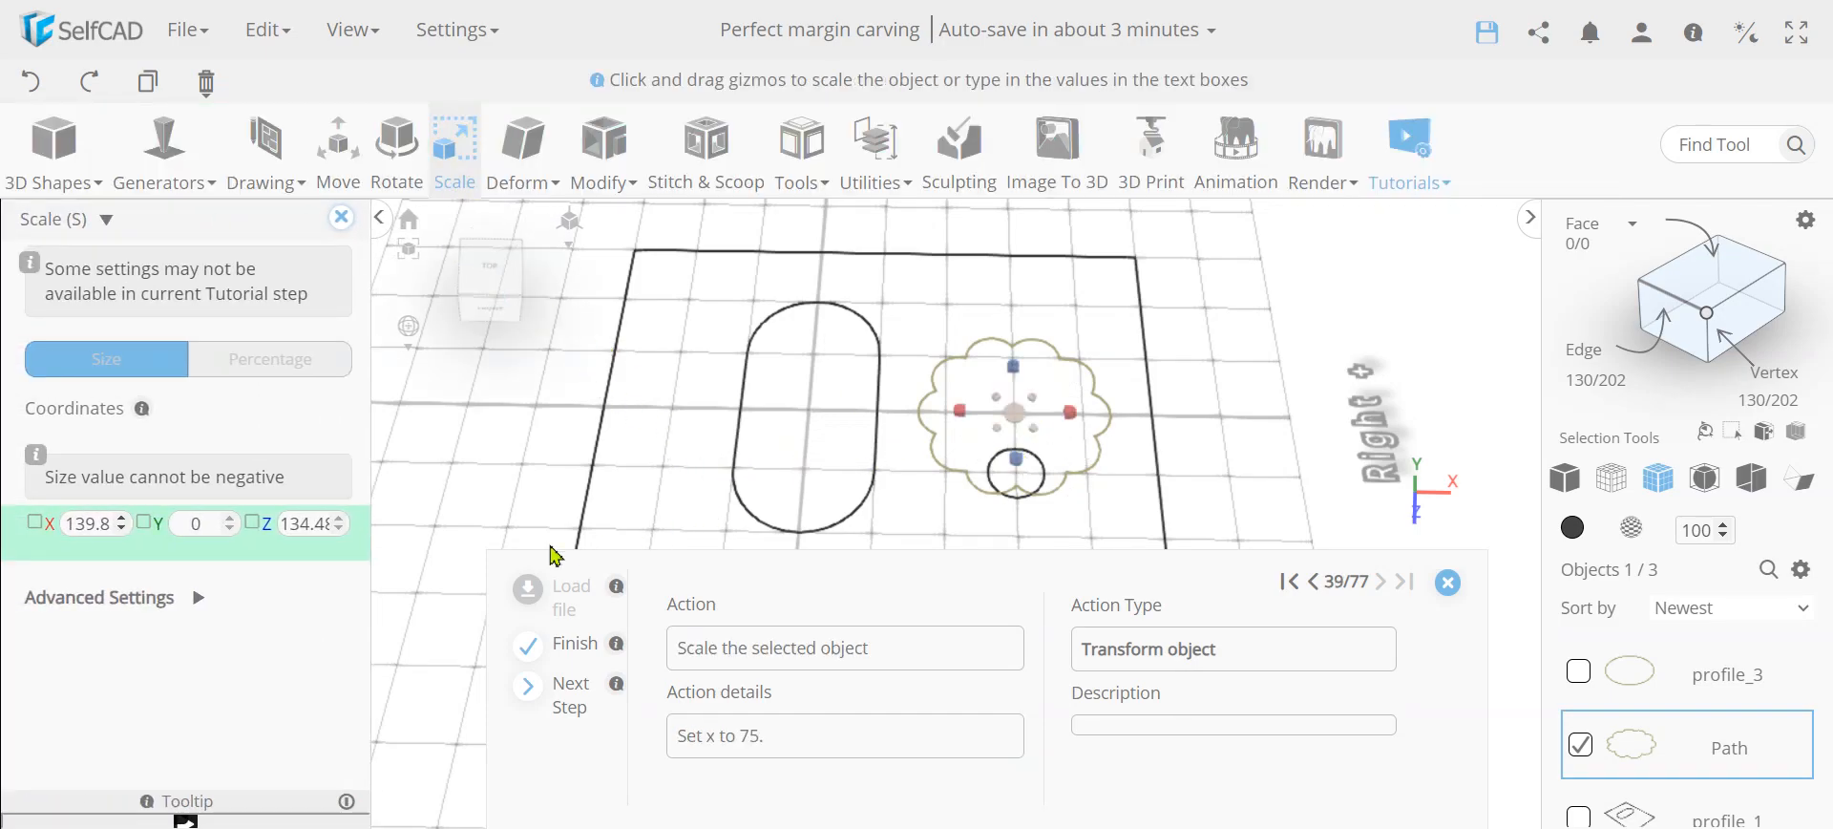
pyautogui.doubleClick(90, 528)
pyautogui.press('BackSpace')
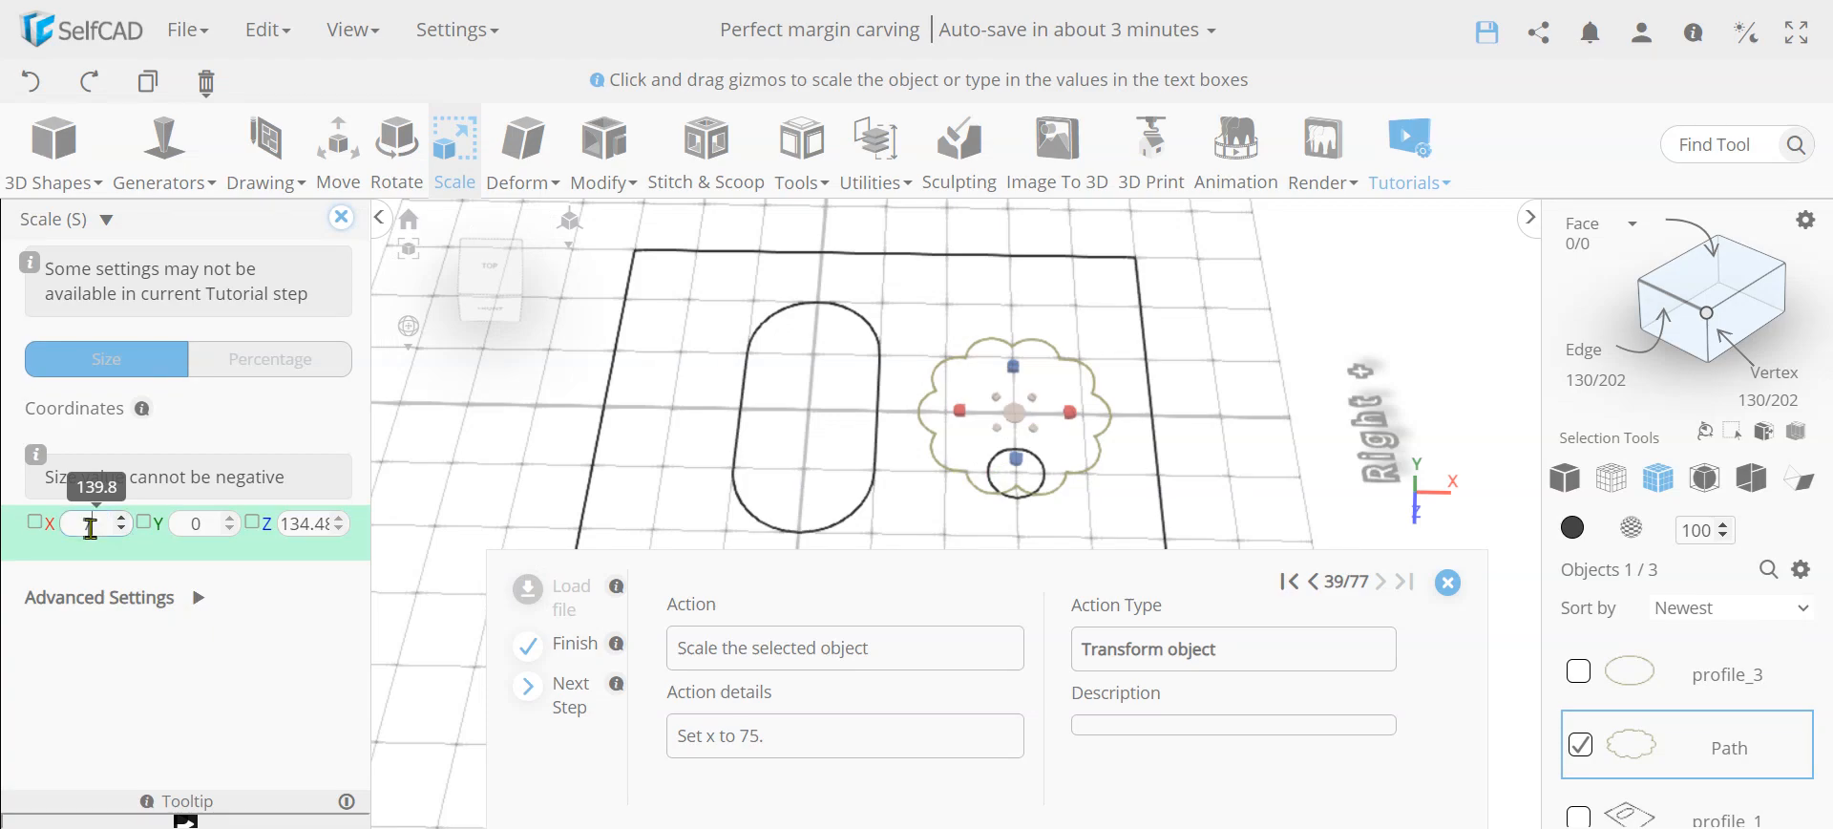
pyautogui.write('75')
pyautogui.press('Return')
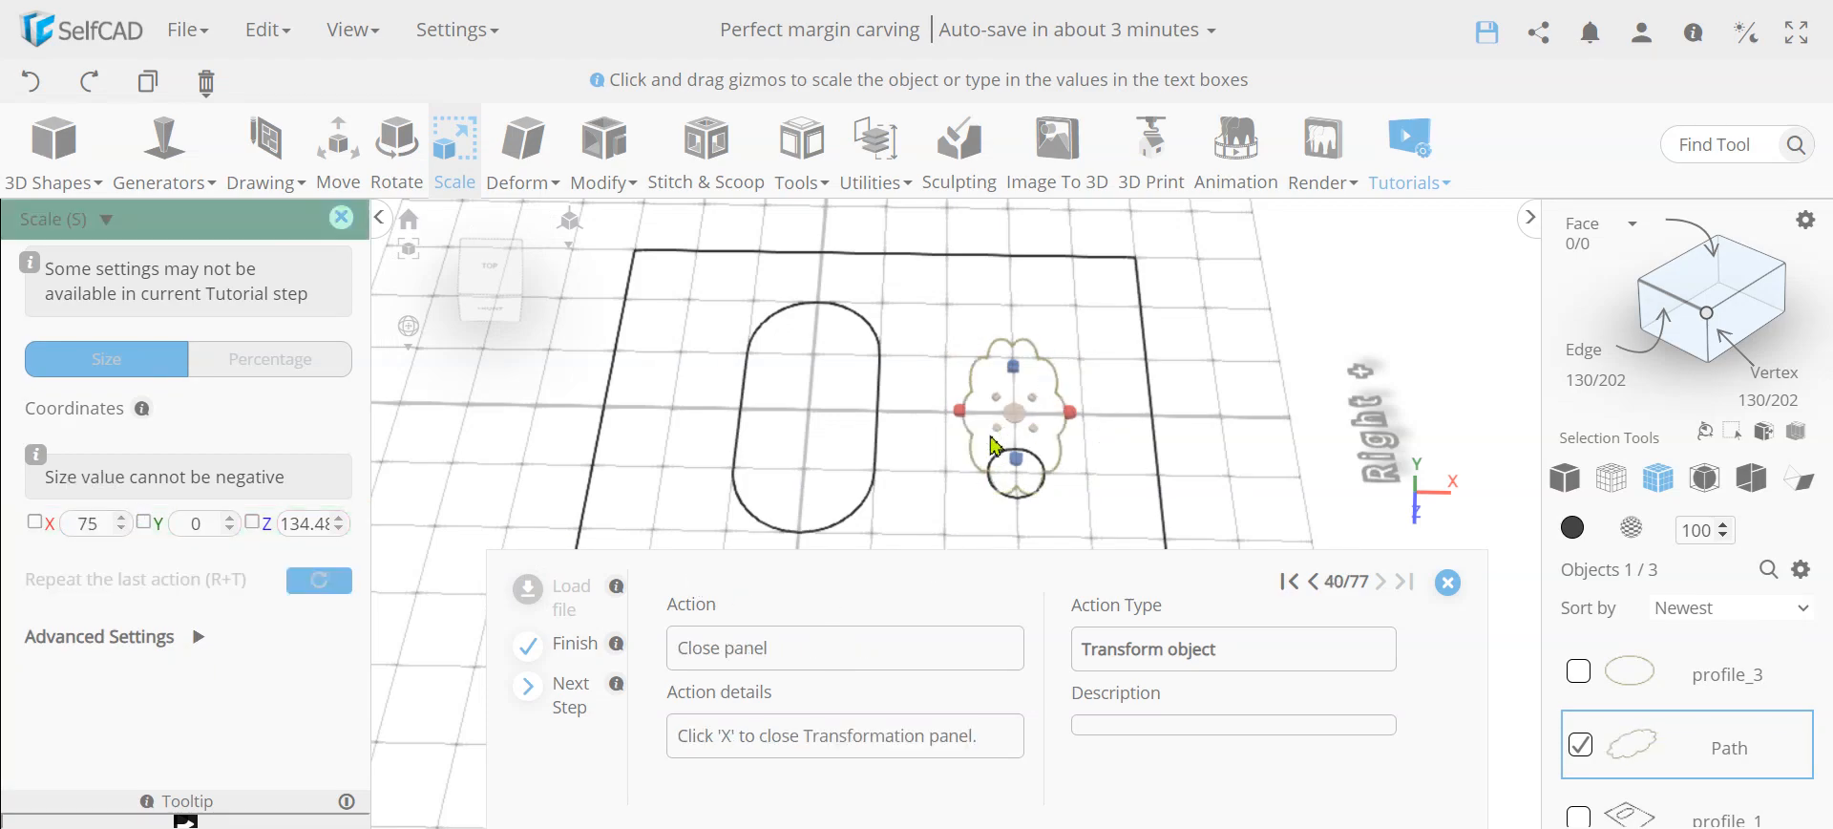
pyautogui.click(341, 217)
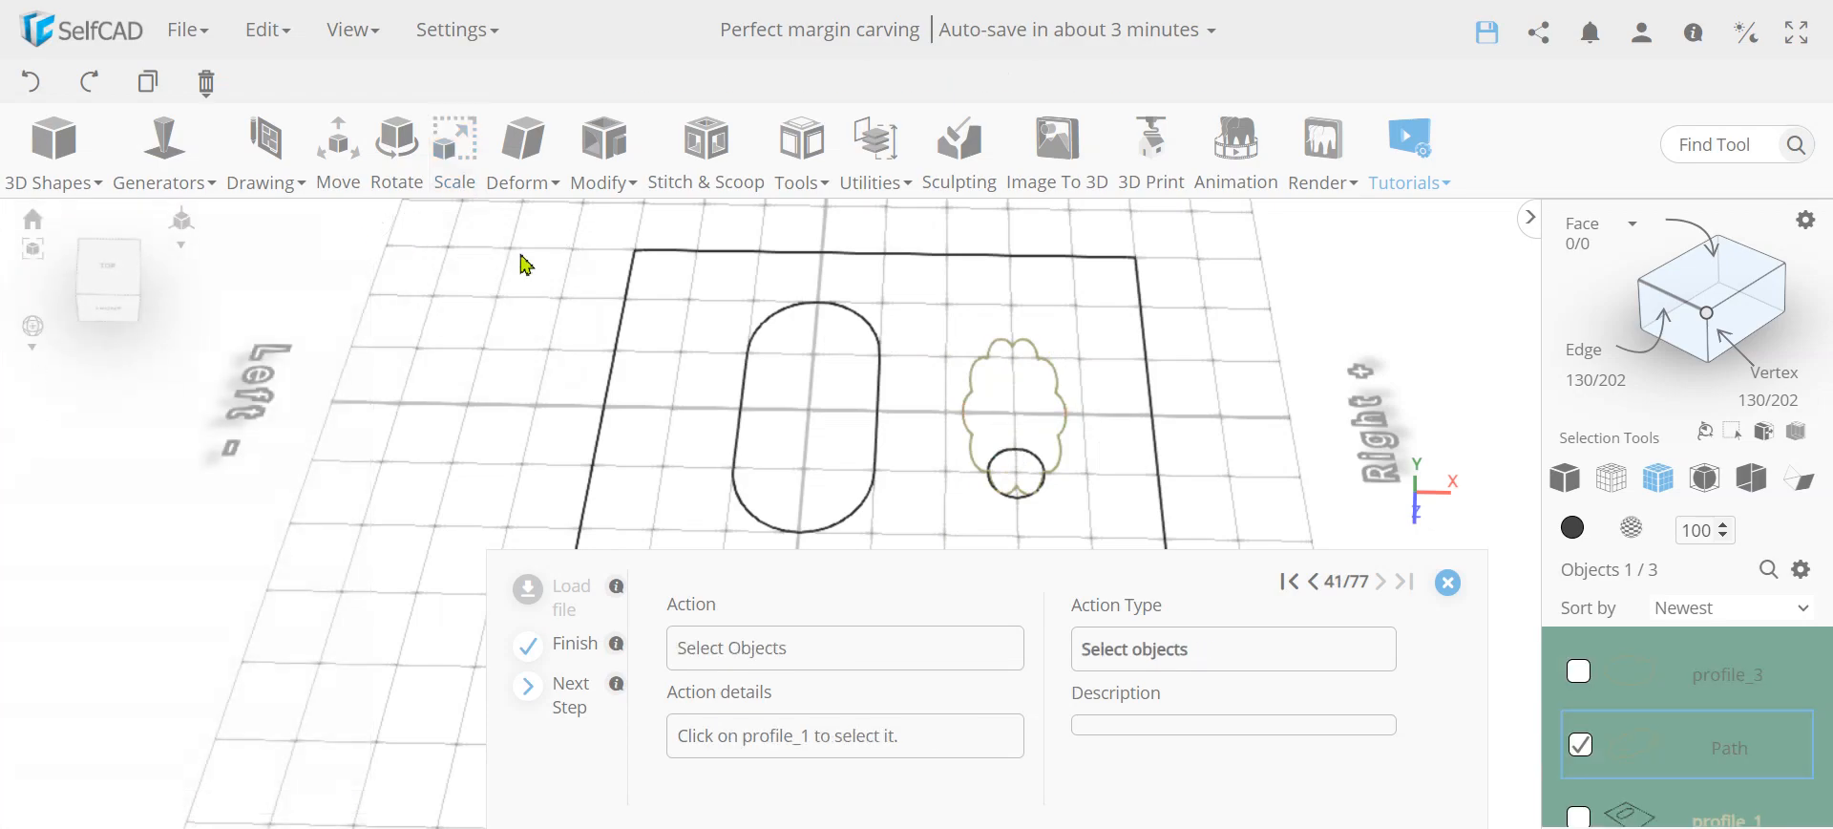
# Add profile_1 to the selected scalloped Path and merge the two into one object.
pyautogui.scroll(-1, 1757, 713)
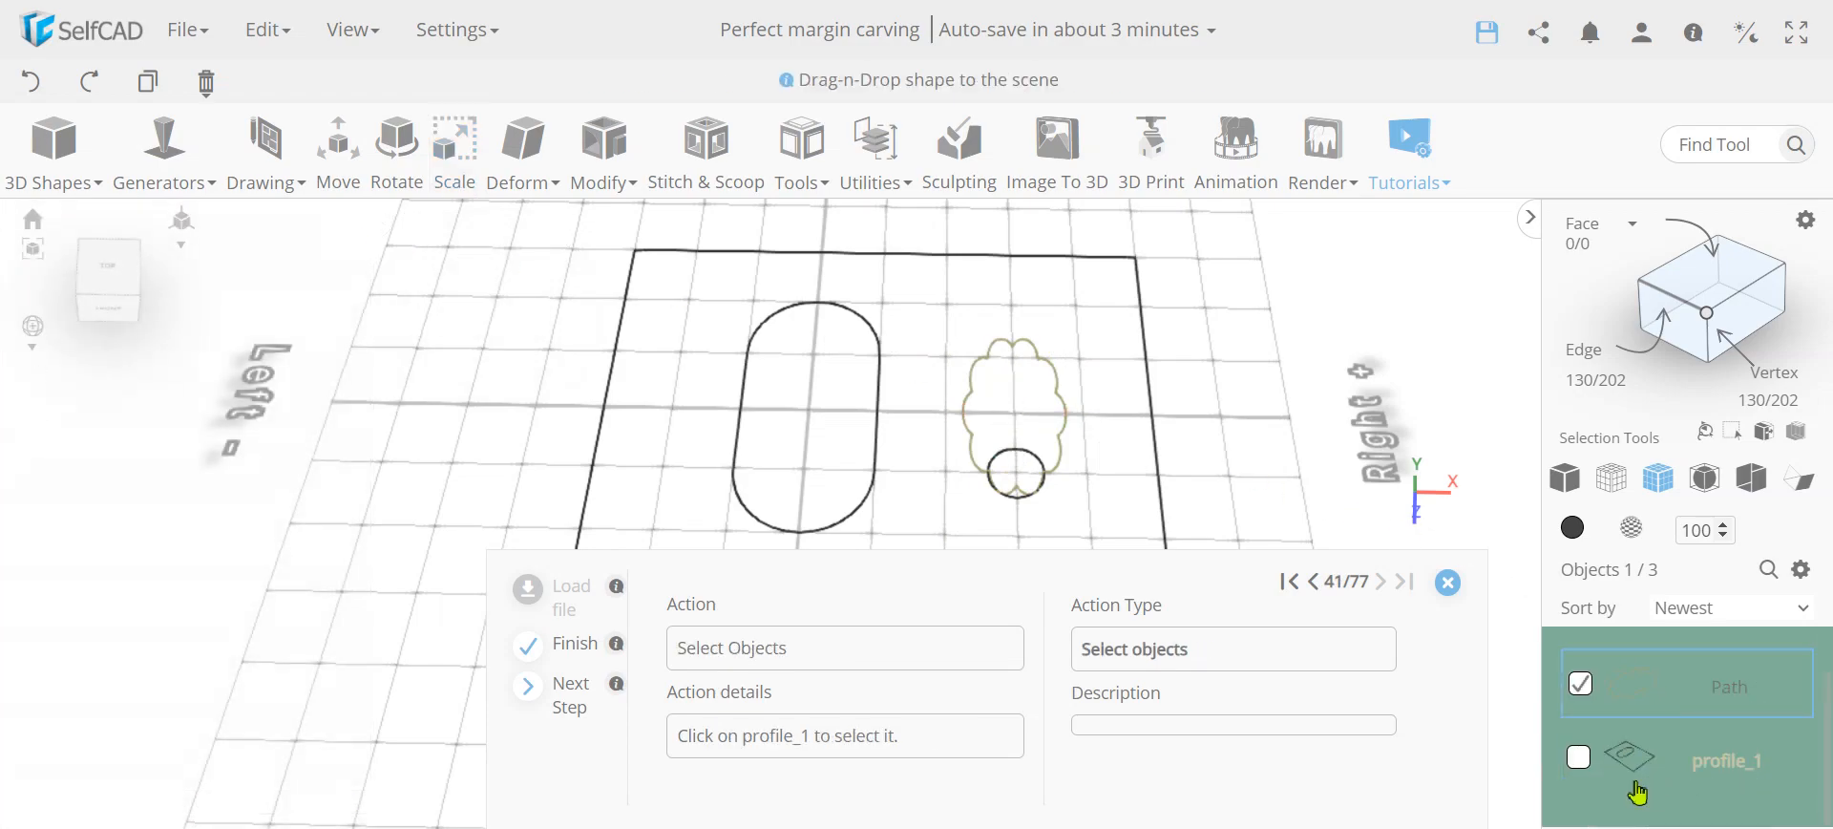
pyautogui.click(1578, 762)
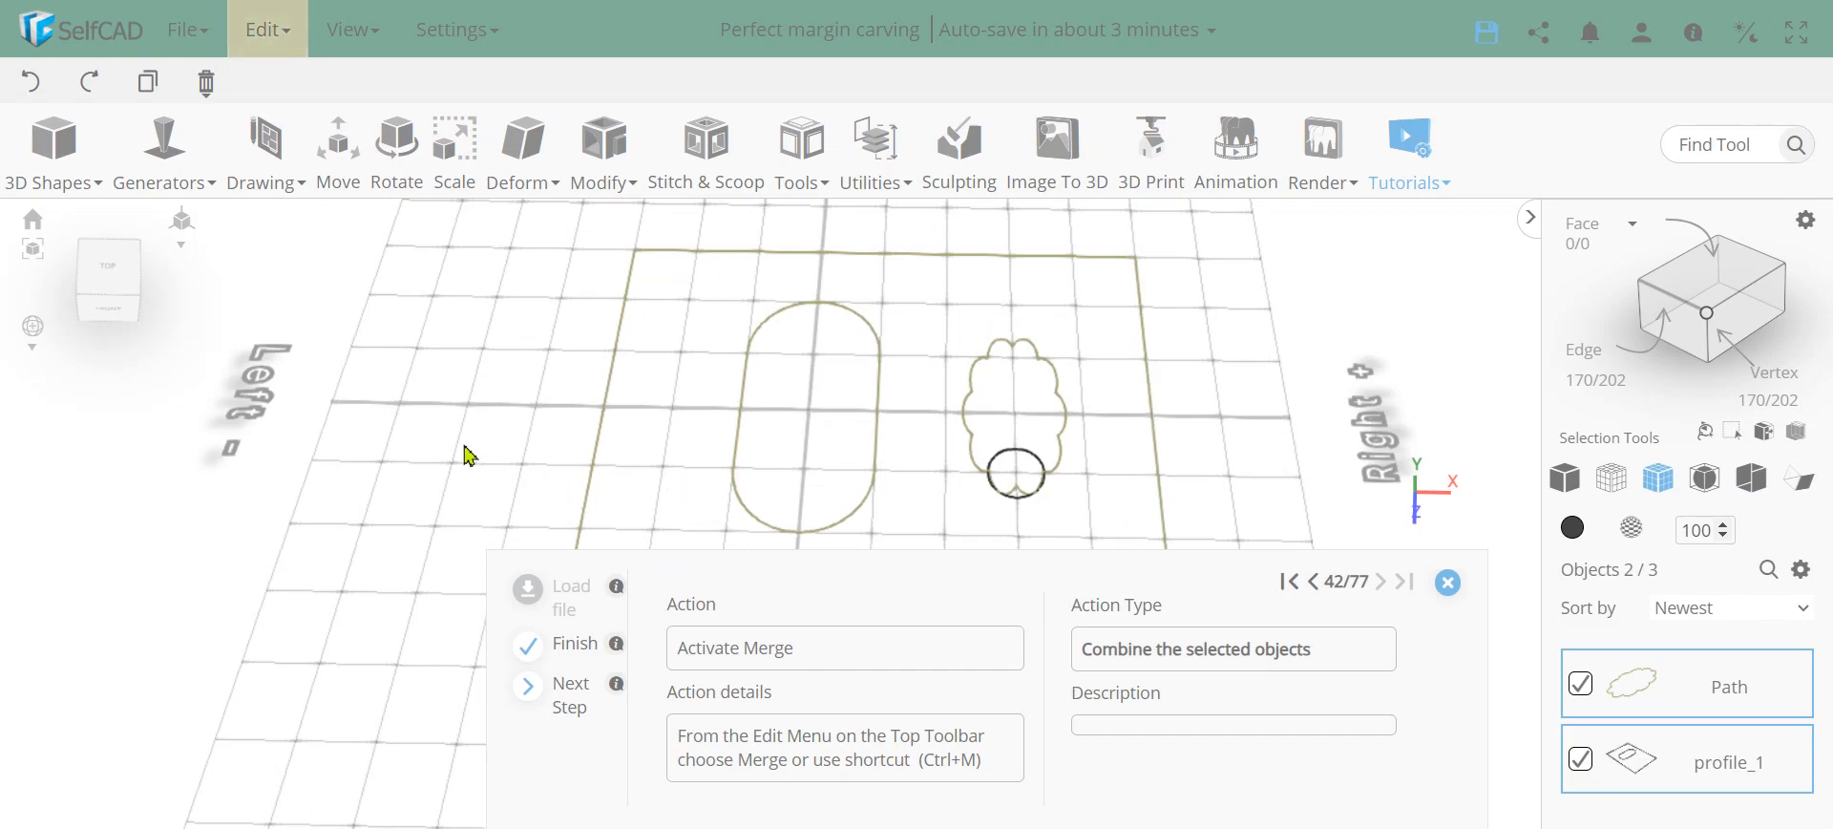
pyautogui.hotkey('ctrl', 'm')
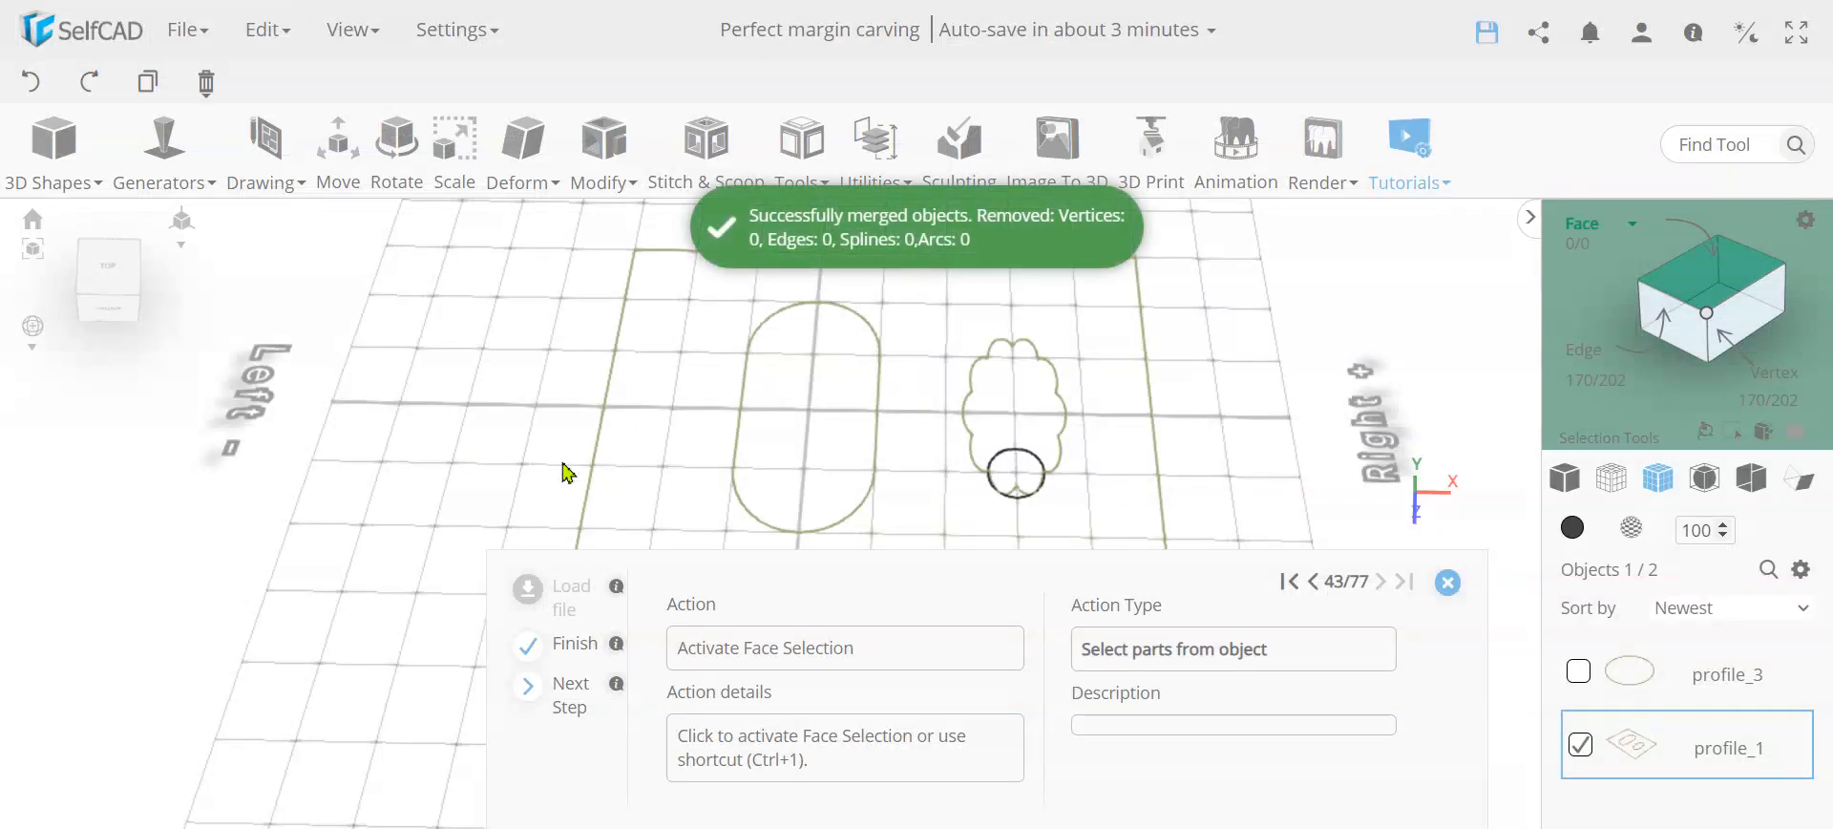
# Select the slot and scalloped regions of profile_1 with Face Selection and move them to X 18.
pyautogui.scroll(-3, 1154, 426)
pyautogui.scroll(-4, 1040, 420)
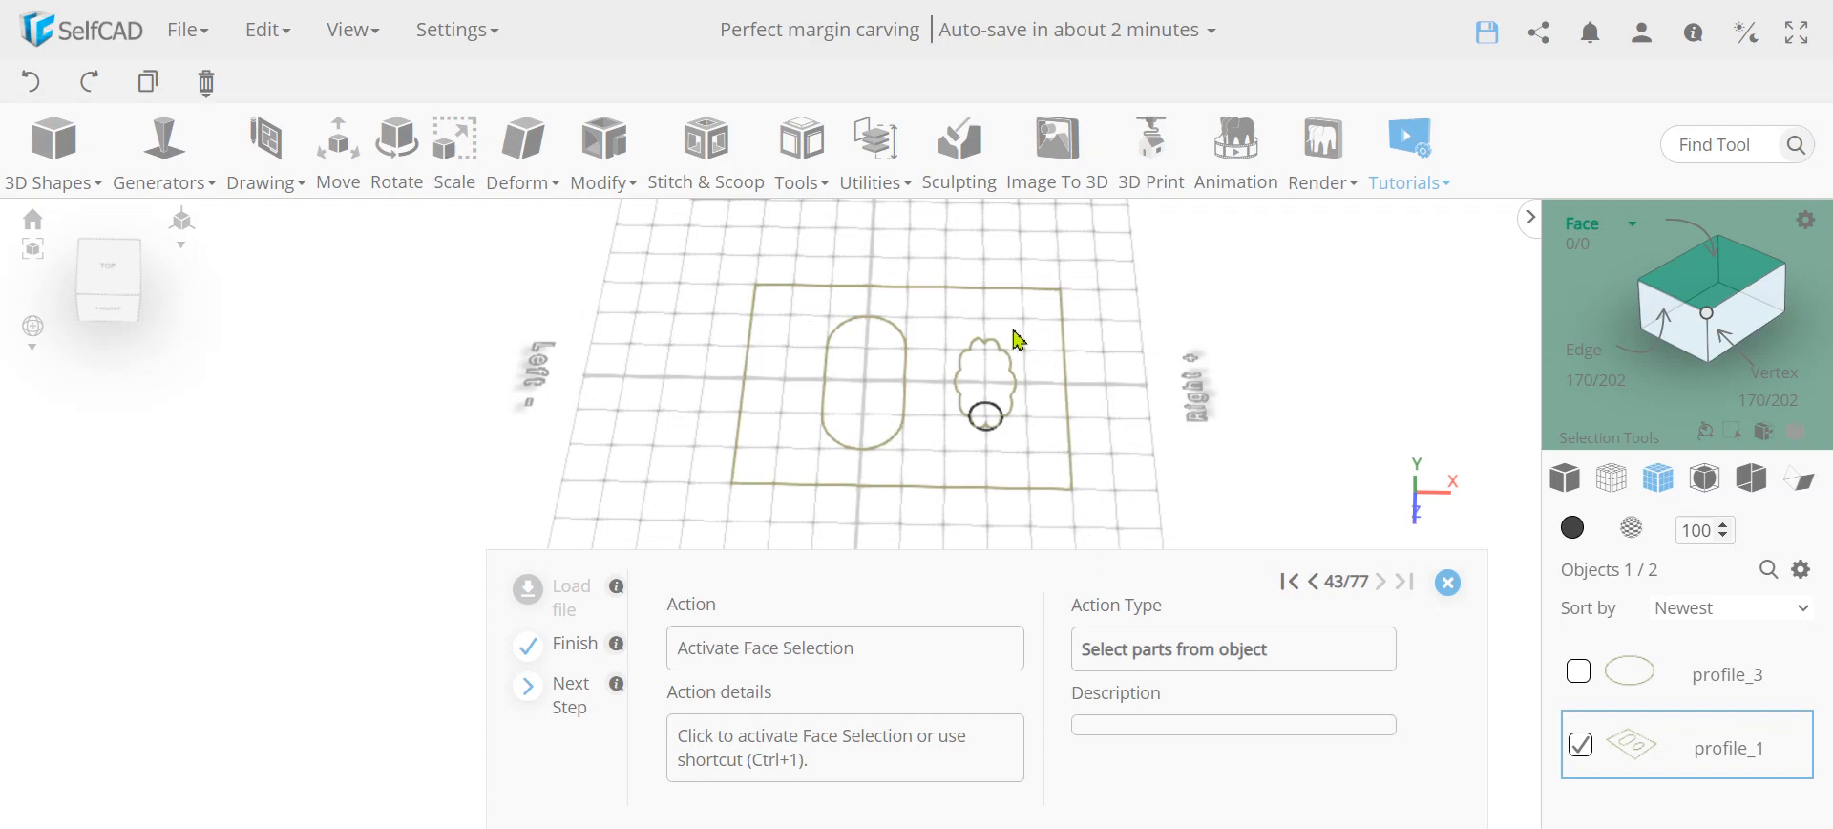
pyautogui.click(1703, 283)
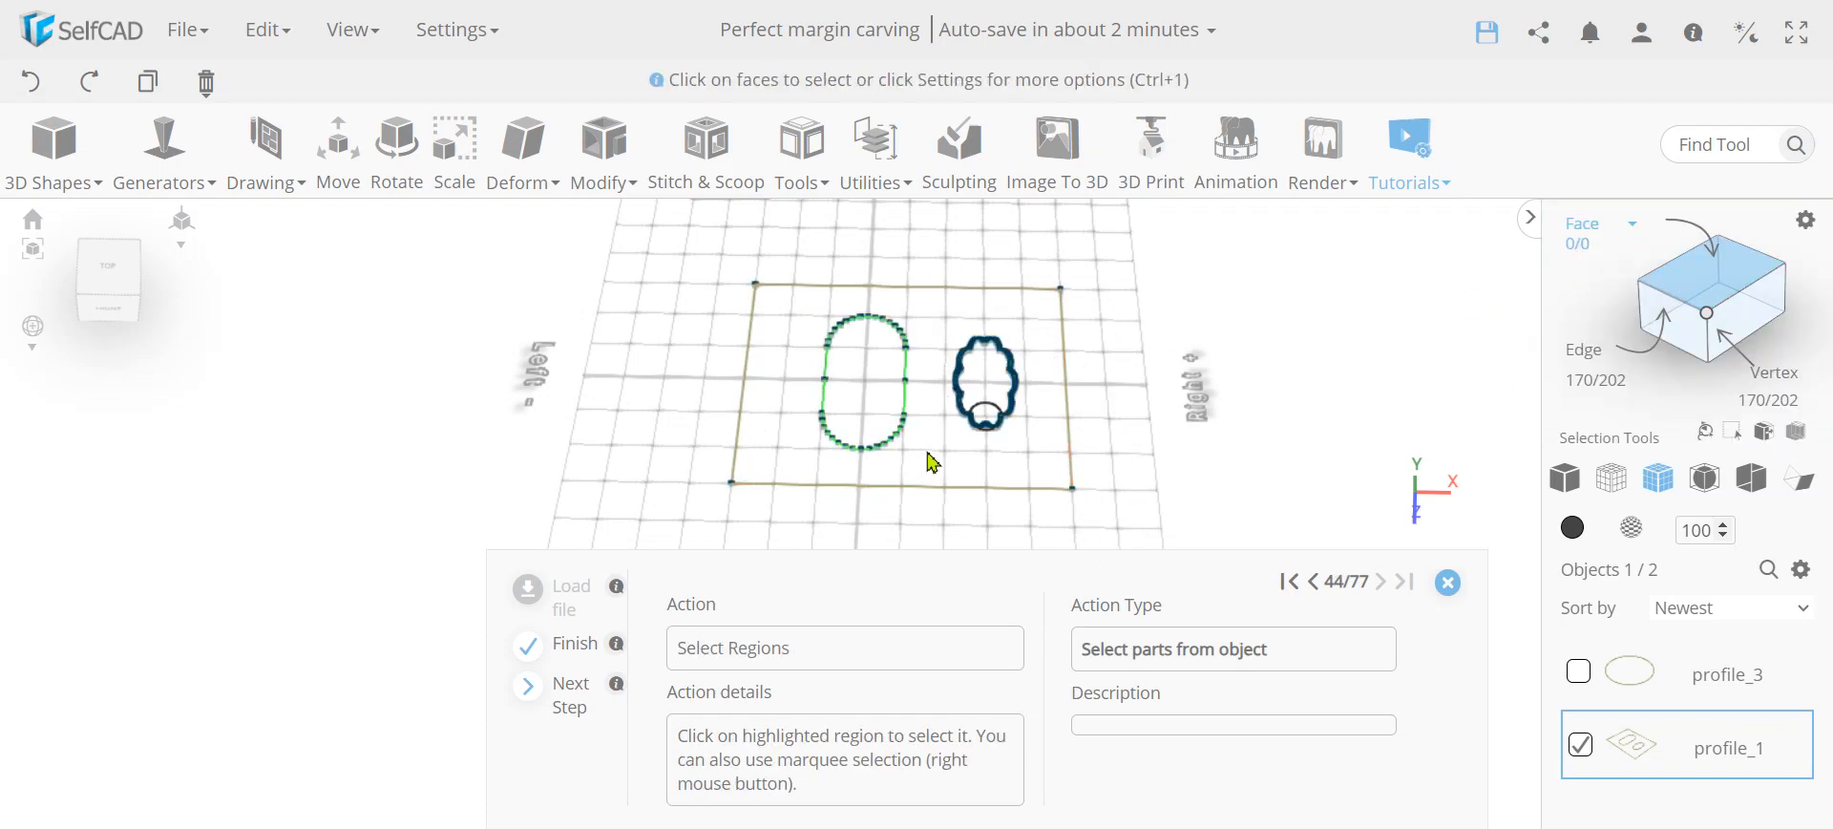
pyautogui.click(866, 399)
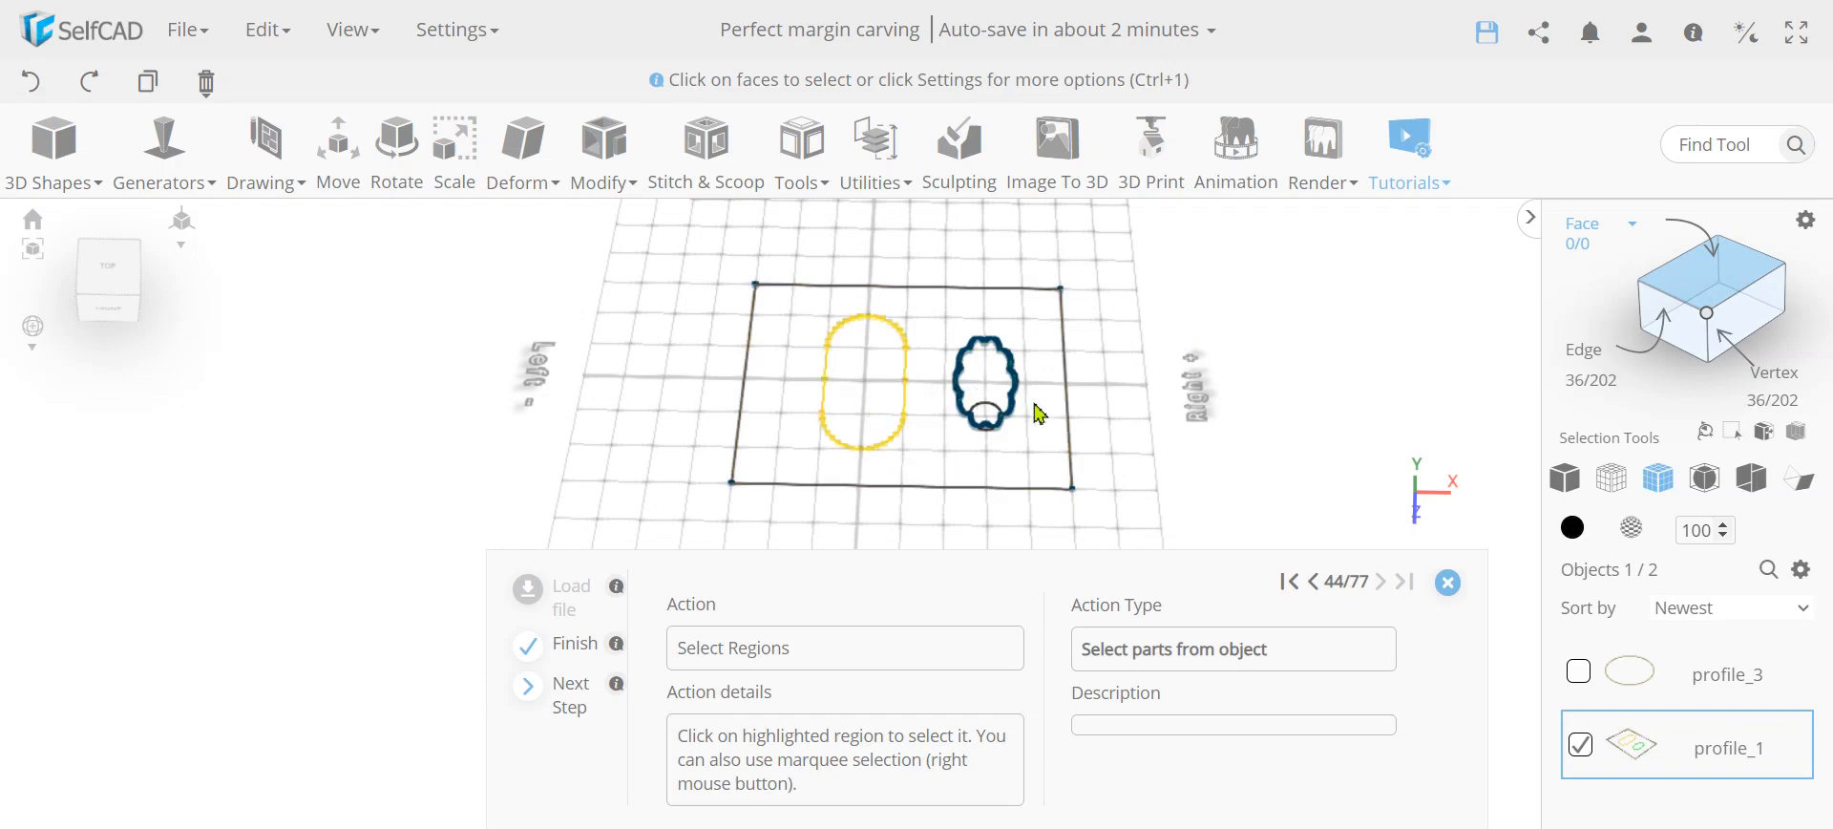
pyautogui.click(989, 425)
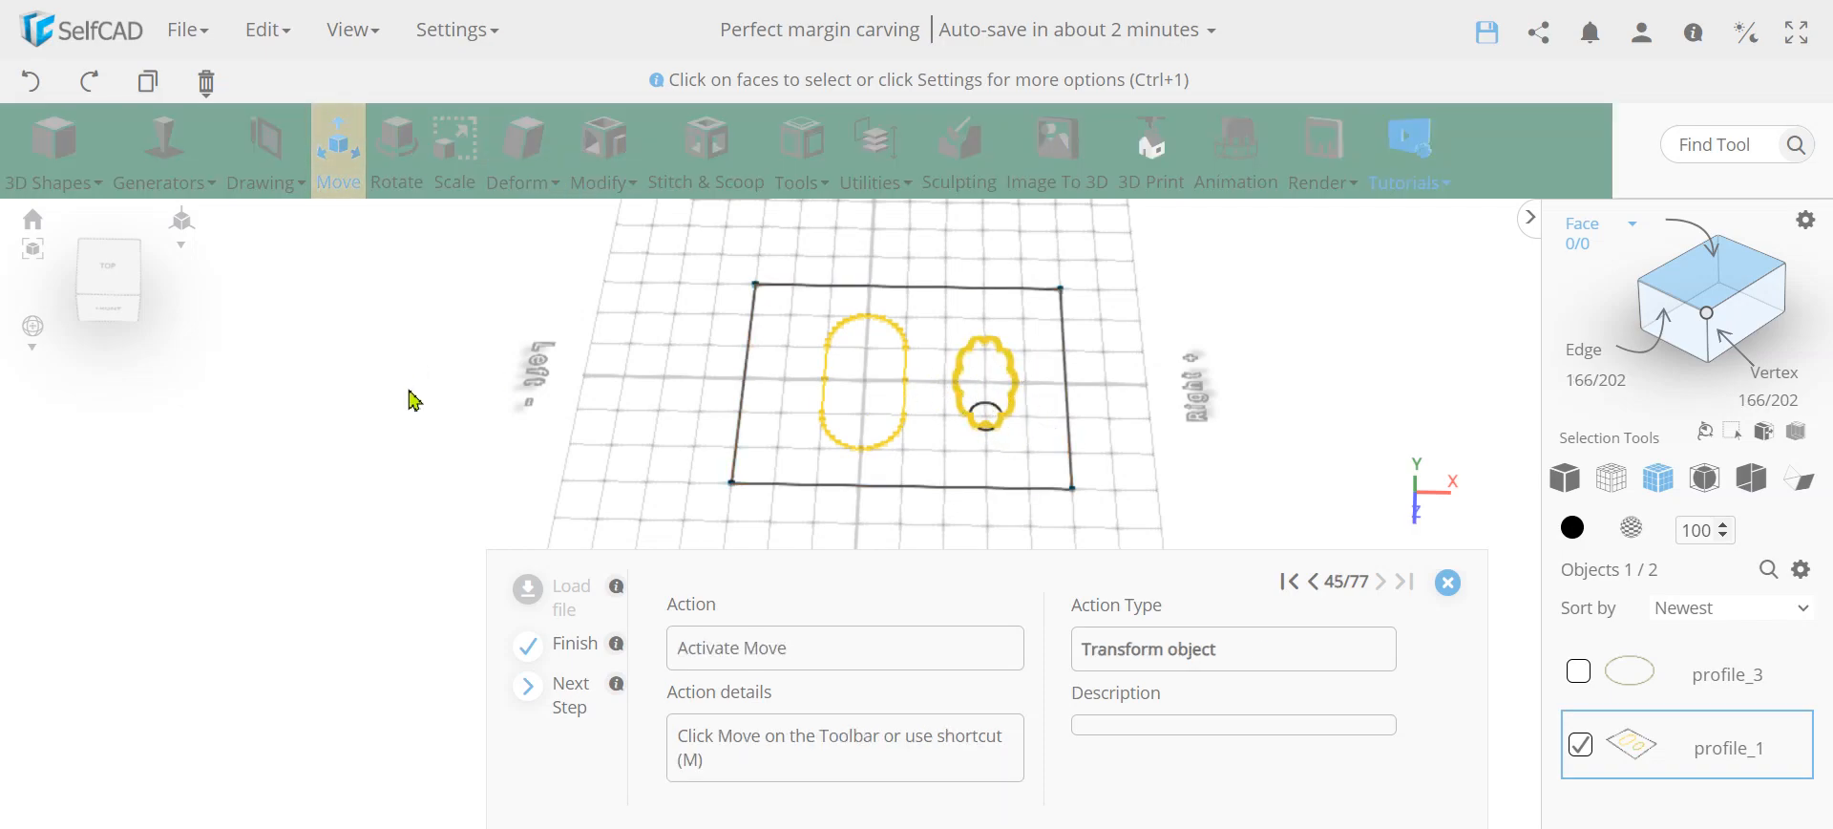
pyautogui.click(342, 181)
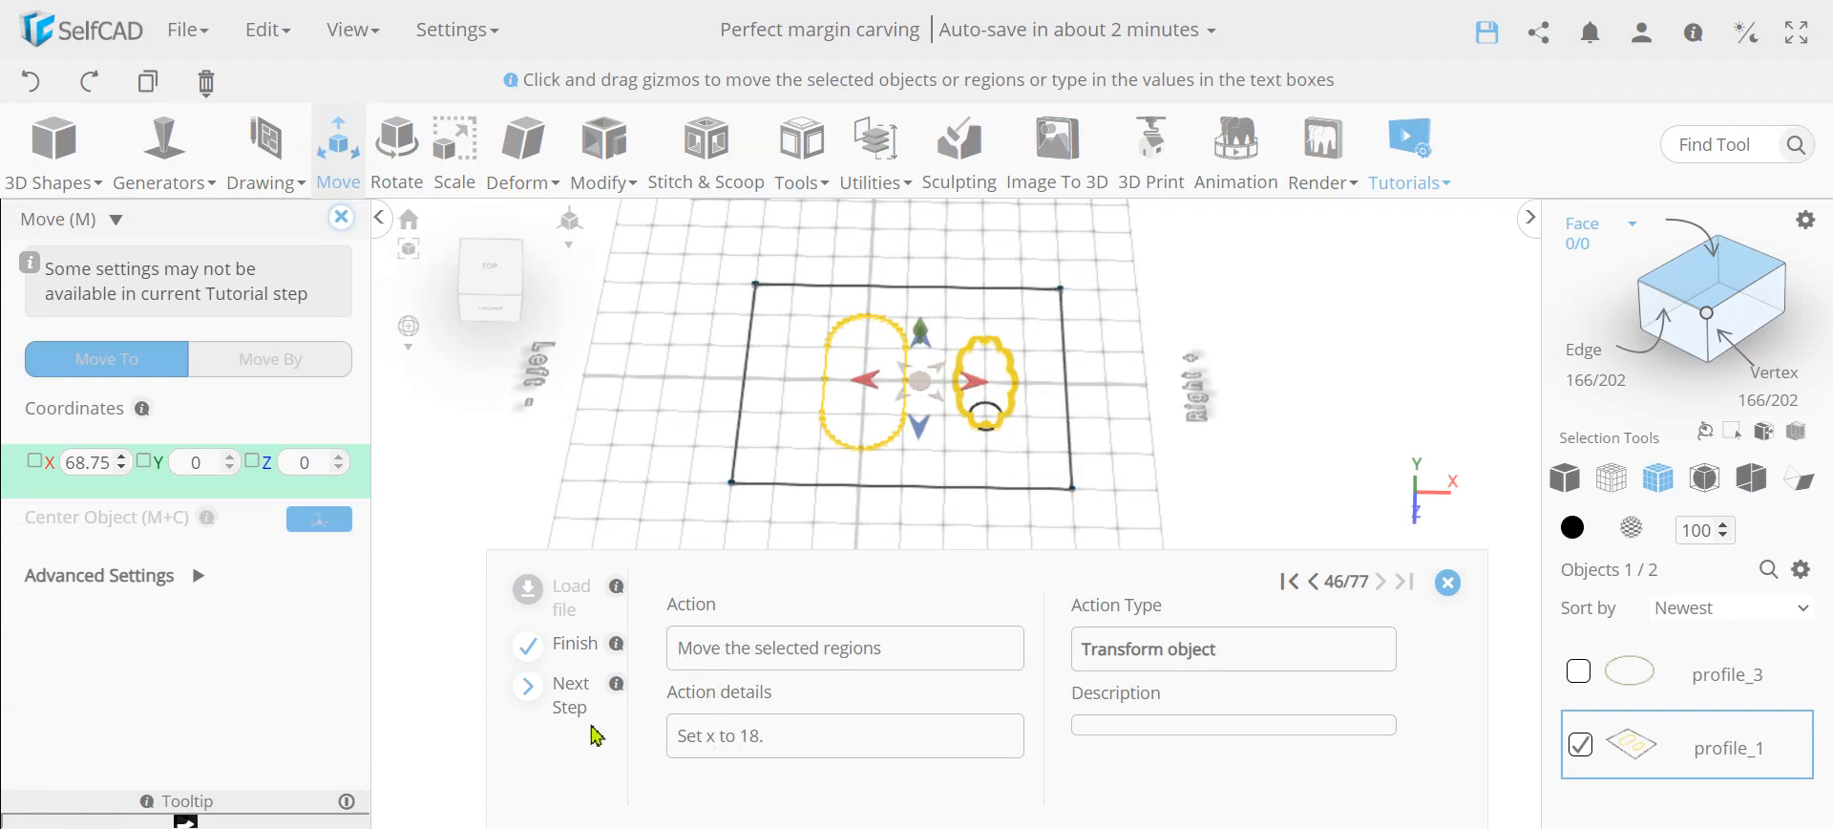
pyautogui.doubleClick(97, 466)
pyautogui.write('18')
pyautogui.press('Return')
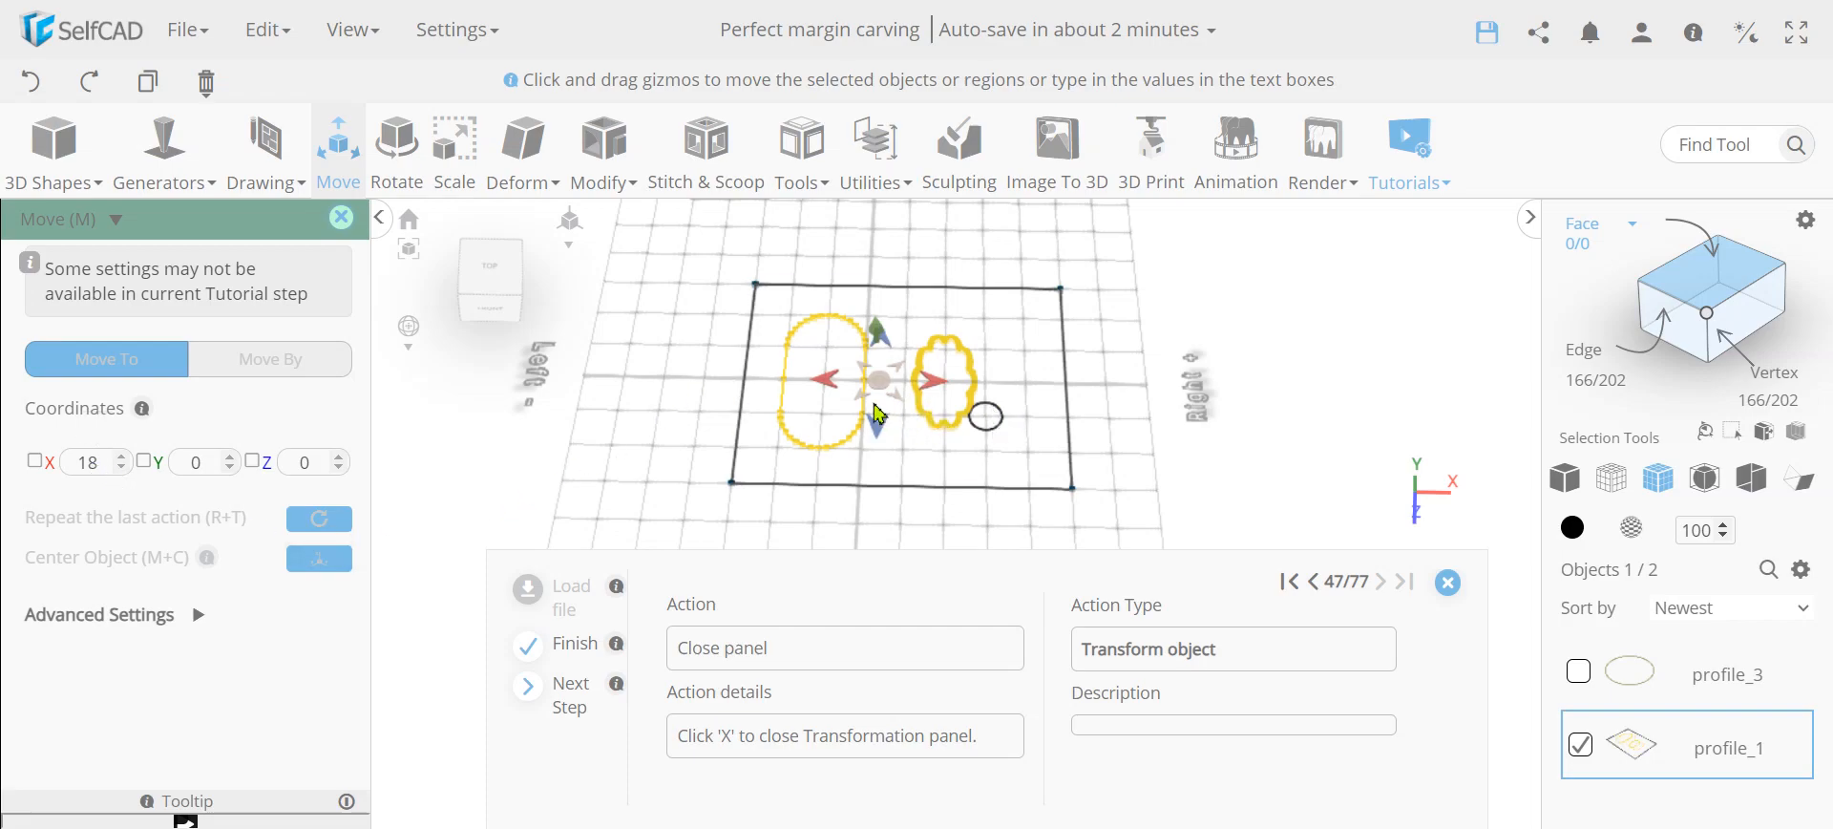
pyautogui.click(339, 219)
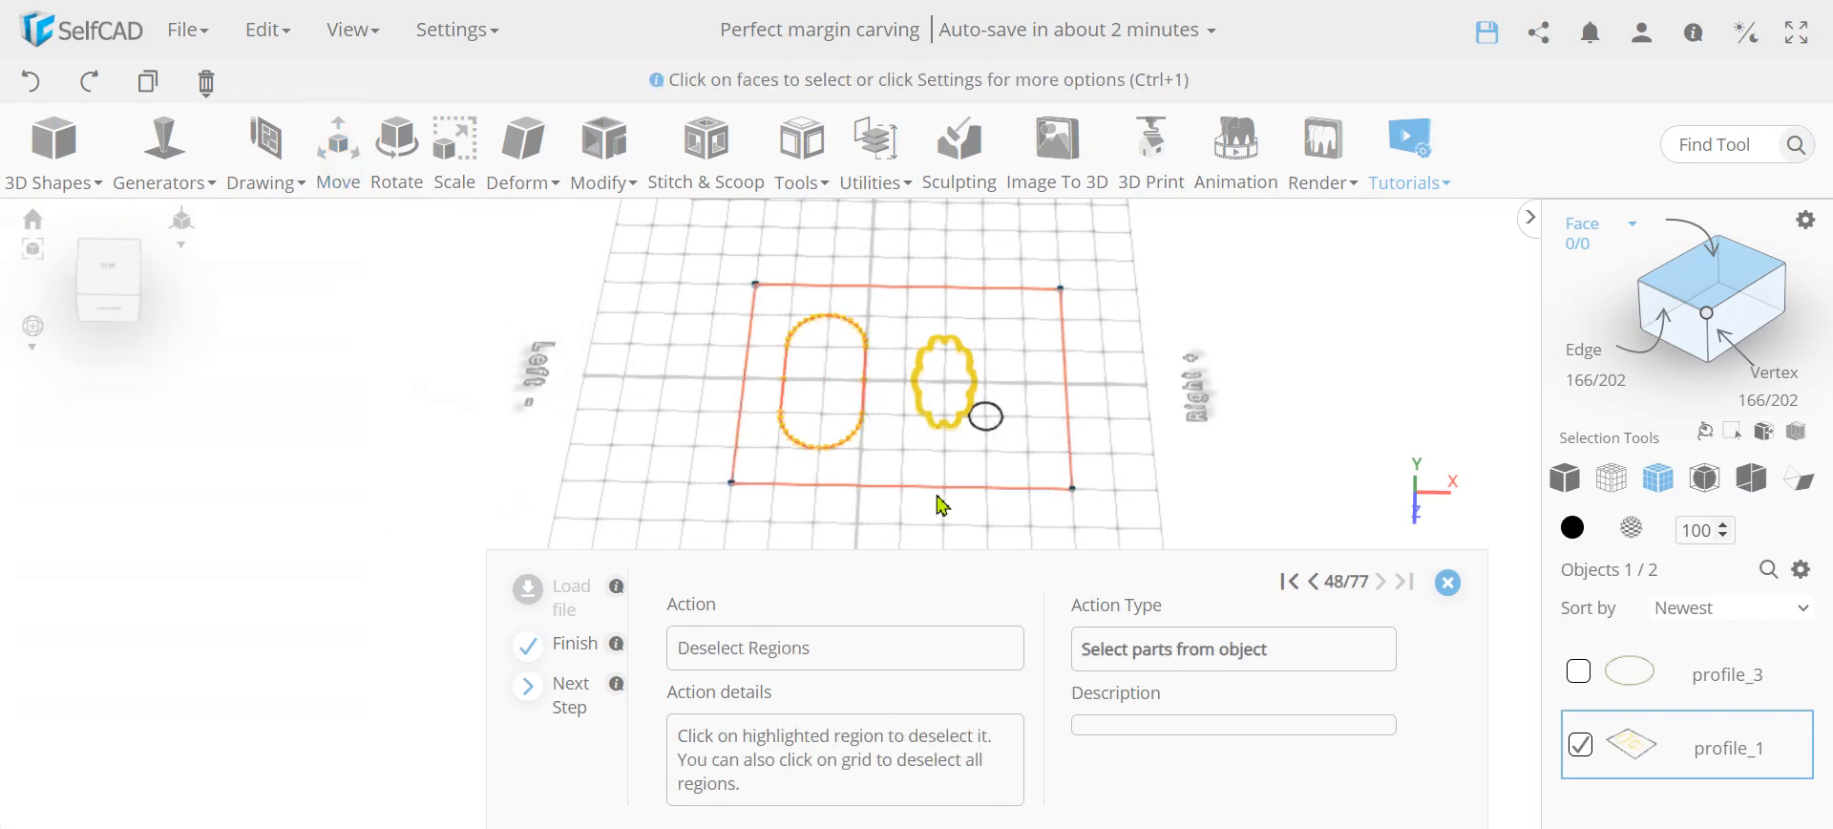
# Deselect the regions, extrude the whole profile_1 by 5, and show the resulting plate in Solid rendering mode.
pyautogui.click(1007, 477)
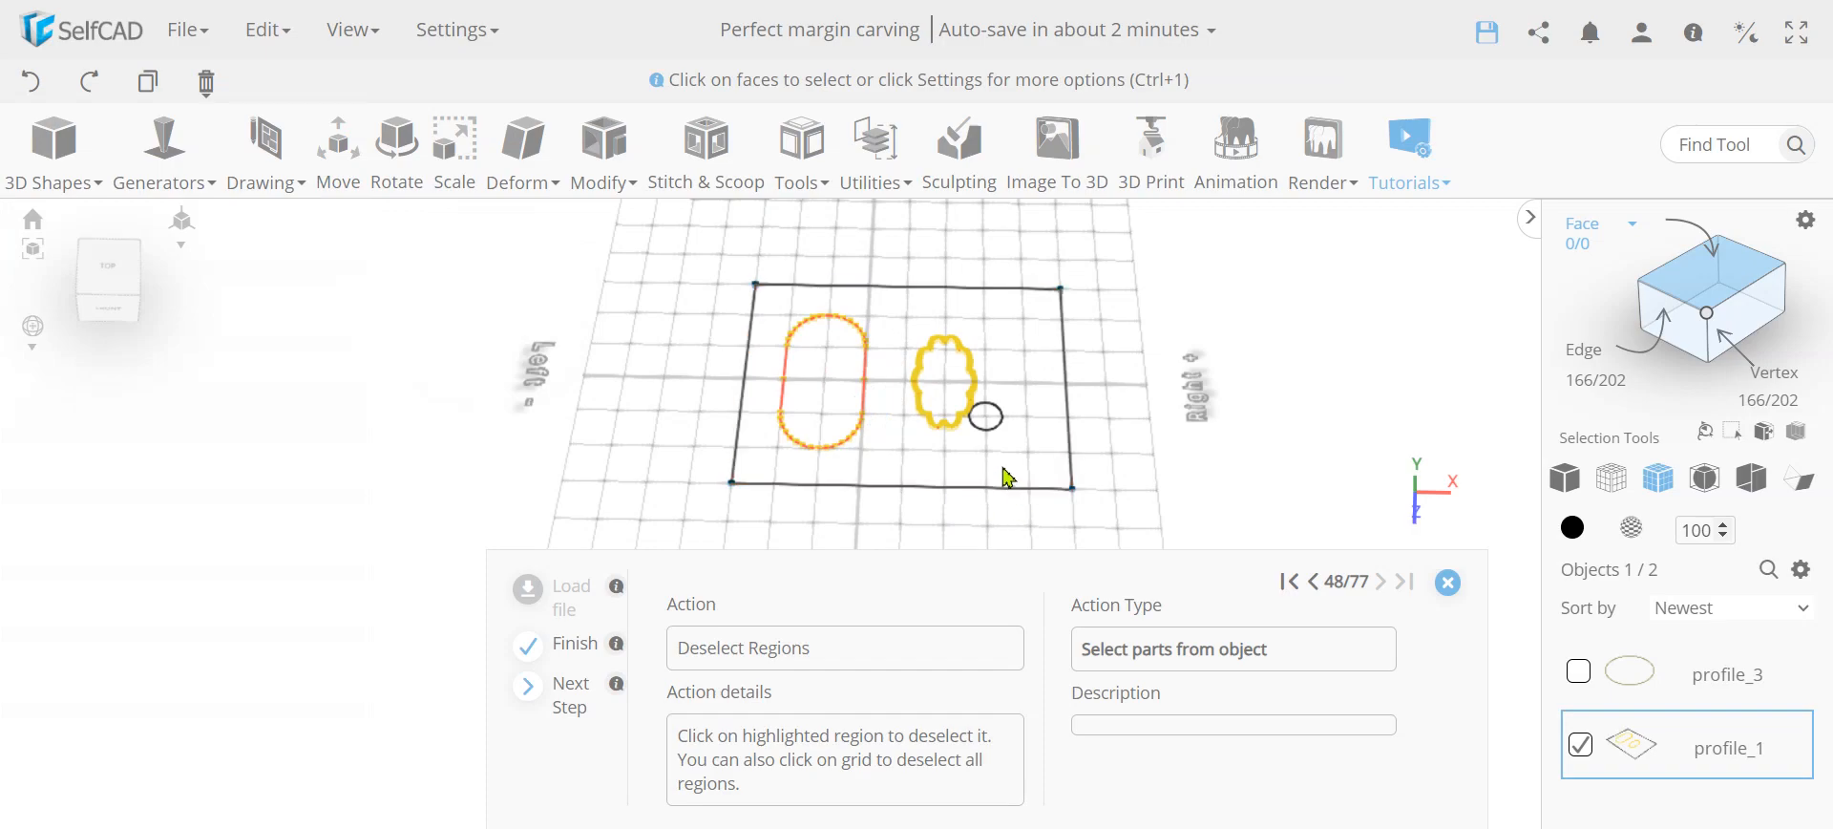
pyautogui.click(1004, 477)
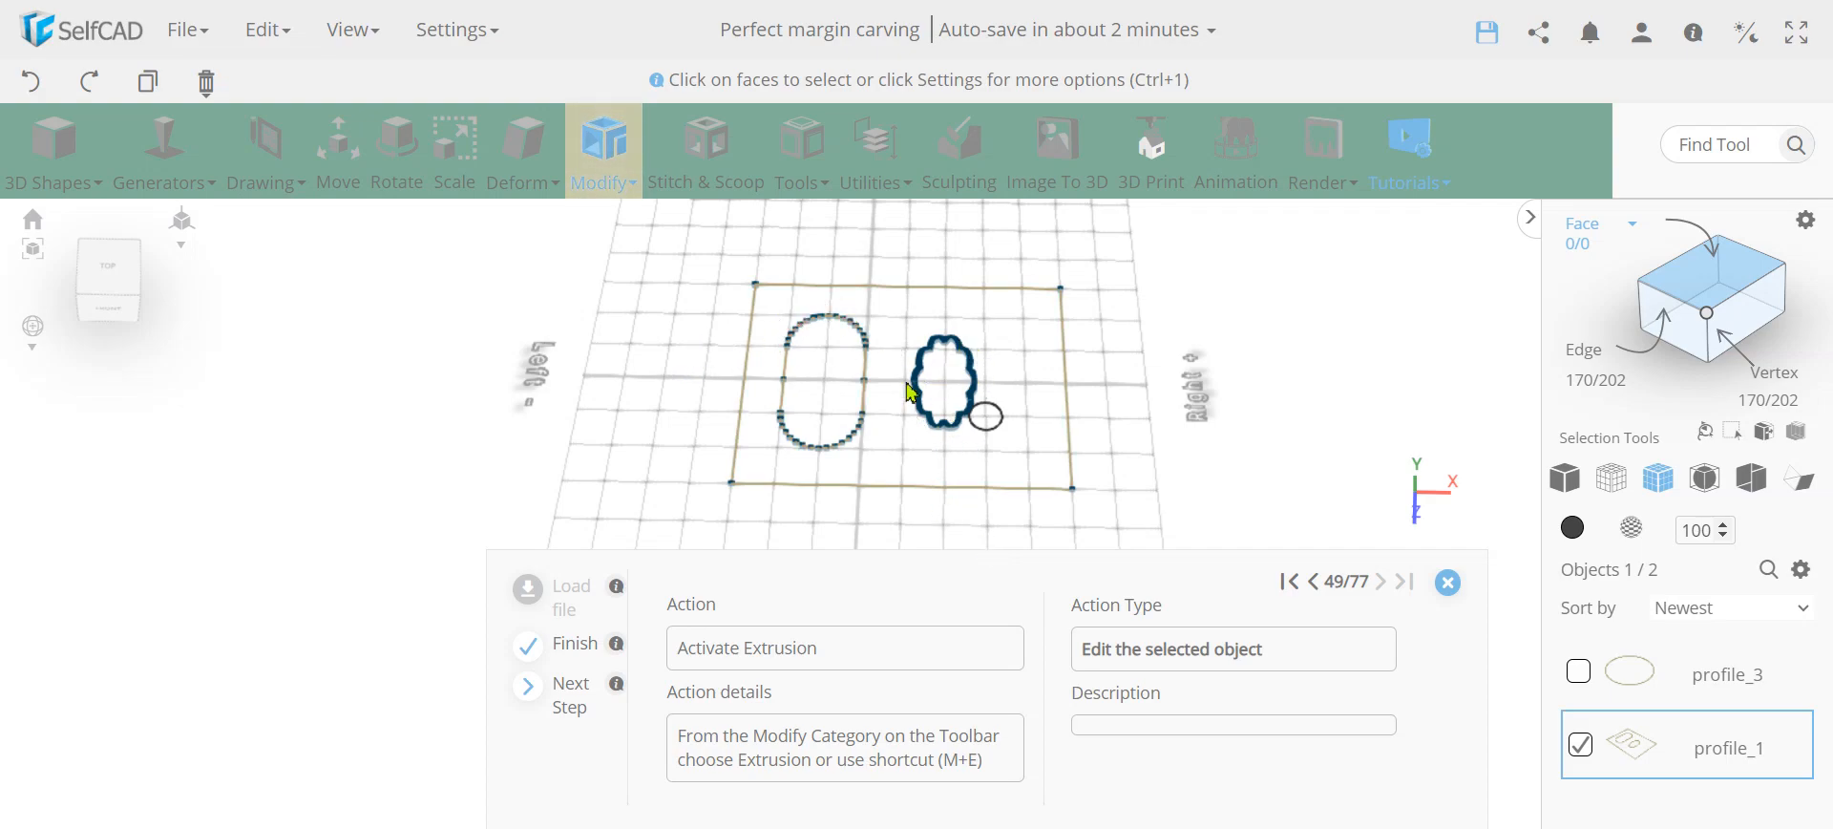
pyautogui.click(604, 160)
pyautogui.click(641, 238)
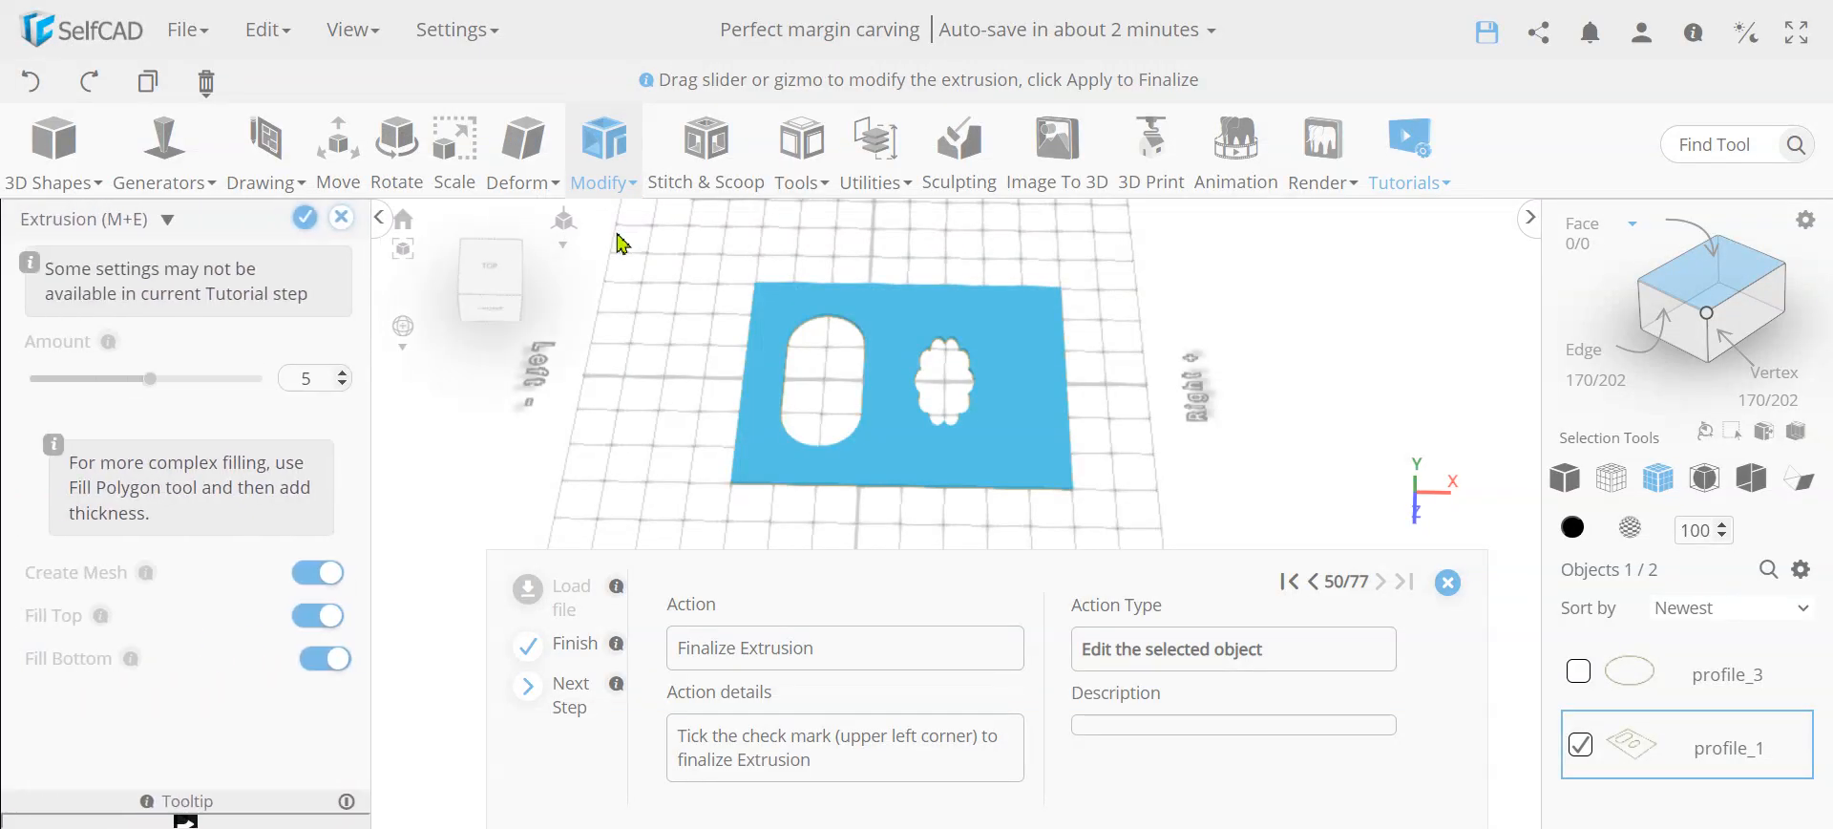
pyautogui.click(304, 218)
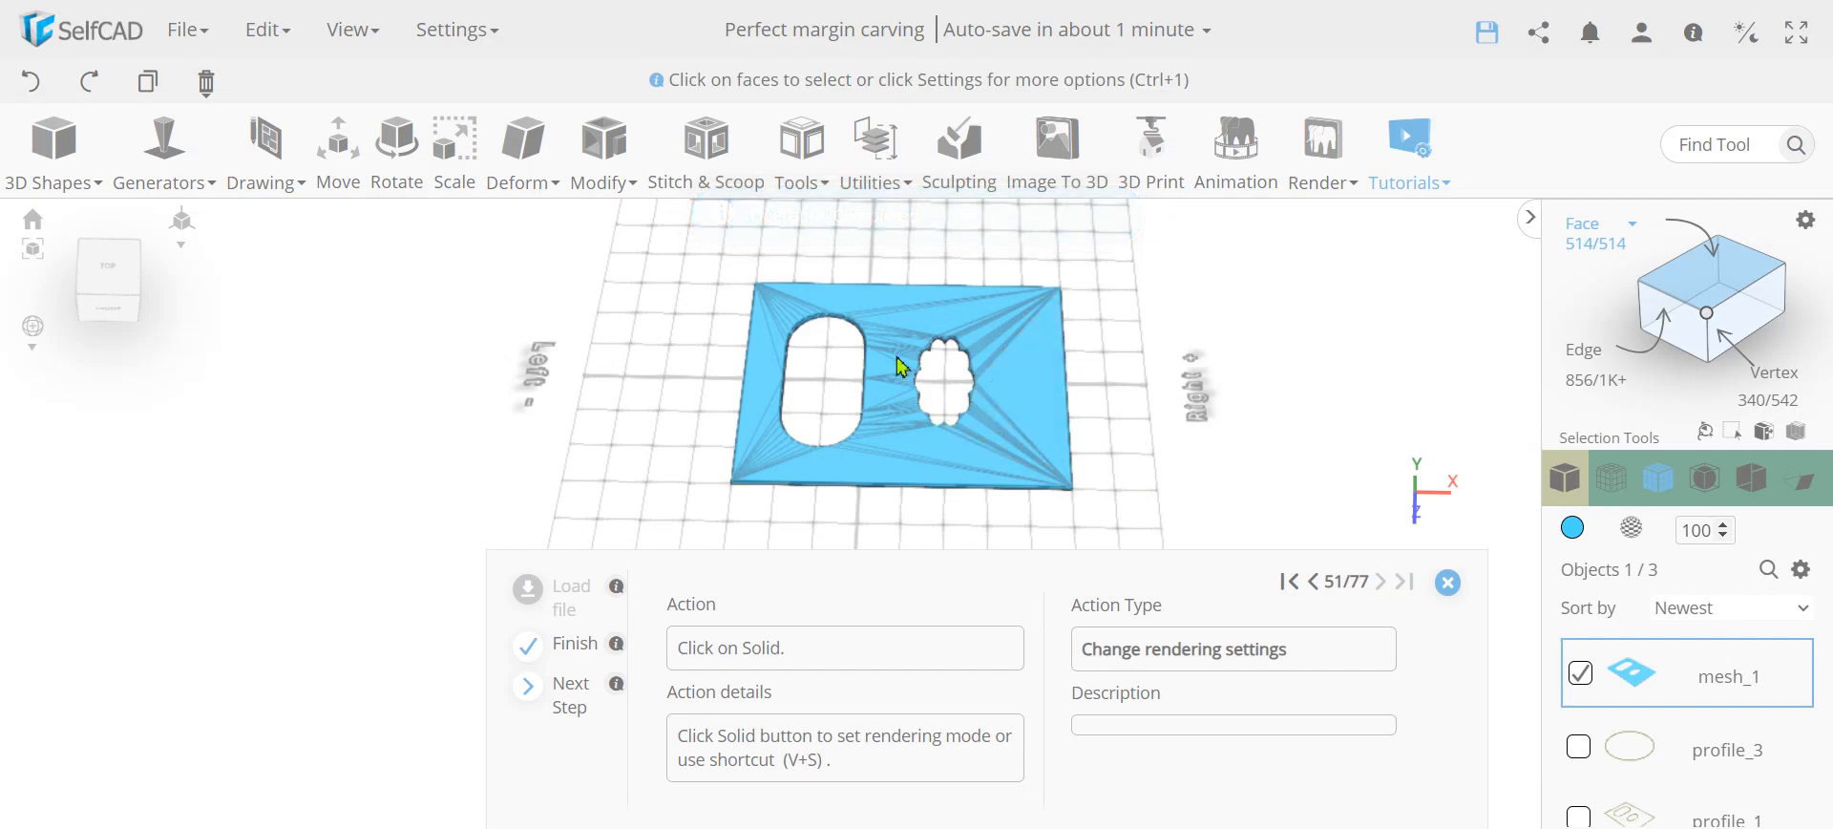
pyautogui.click(1565, 480)
# Move the extruded plate mesh_1 to Y 5 and close the Move tool.
pyautogui.moveTo(491, 412)
pyautogui.mouseDown()
pyautogui.moveTo(517, 352)
pyautogui.moveTo(511, 433)
pyautogui.moveTo(492, 406)
pyautogui.mouseUp()
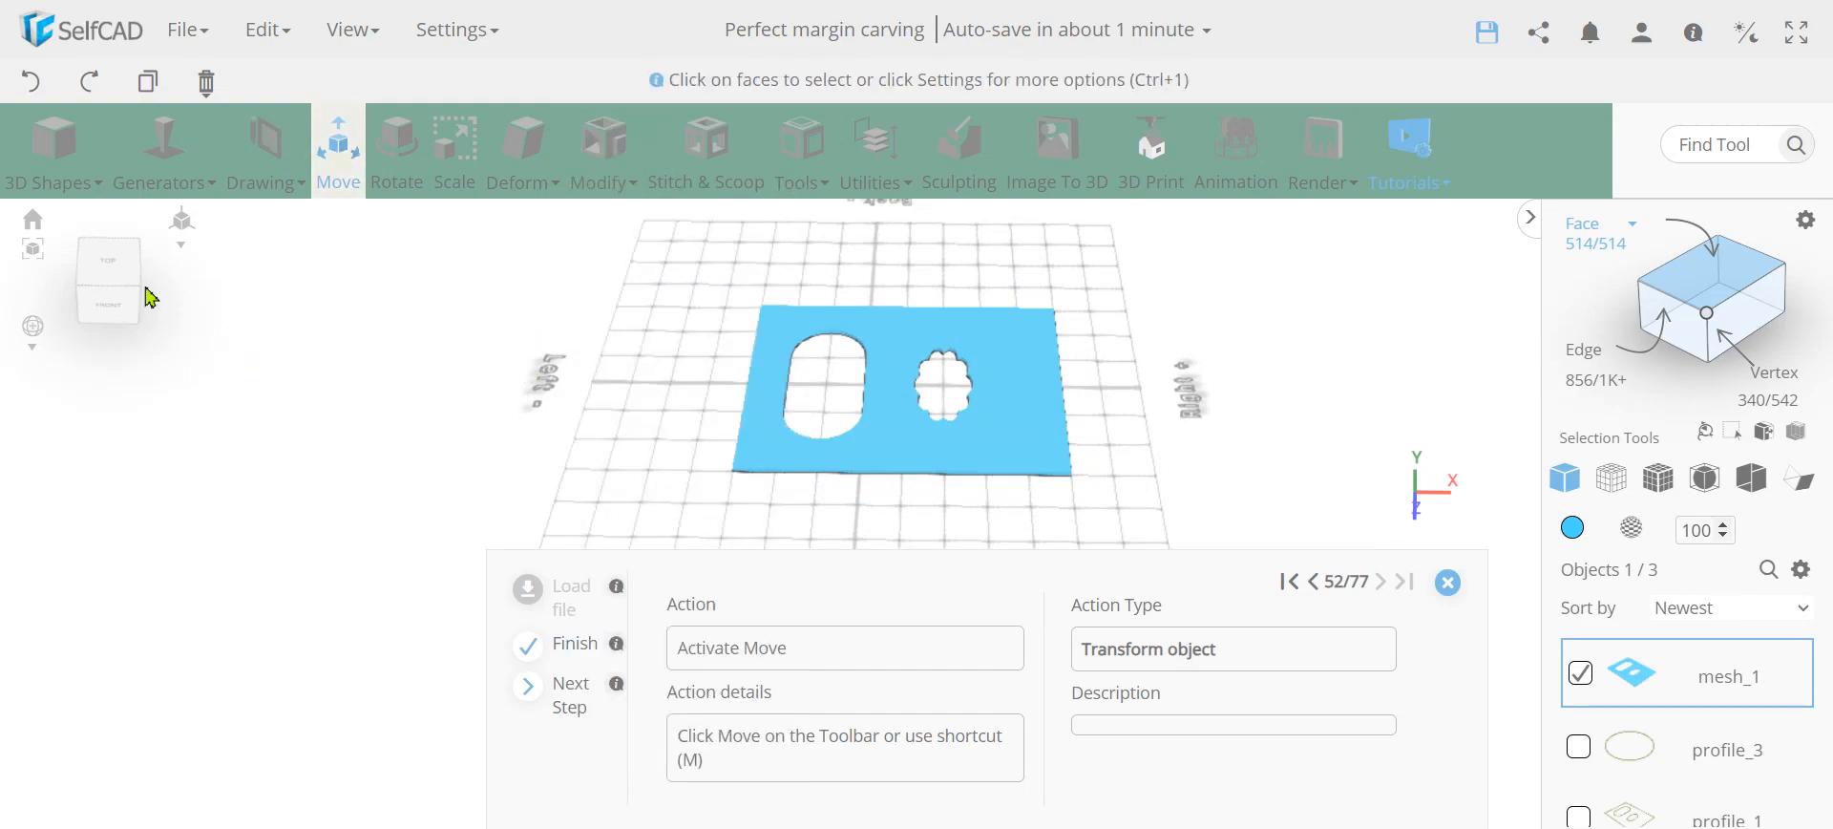
pyautogui.moveTo(43, 172)
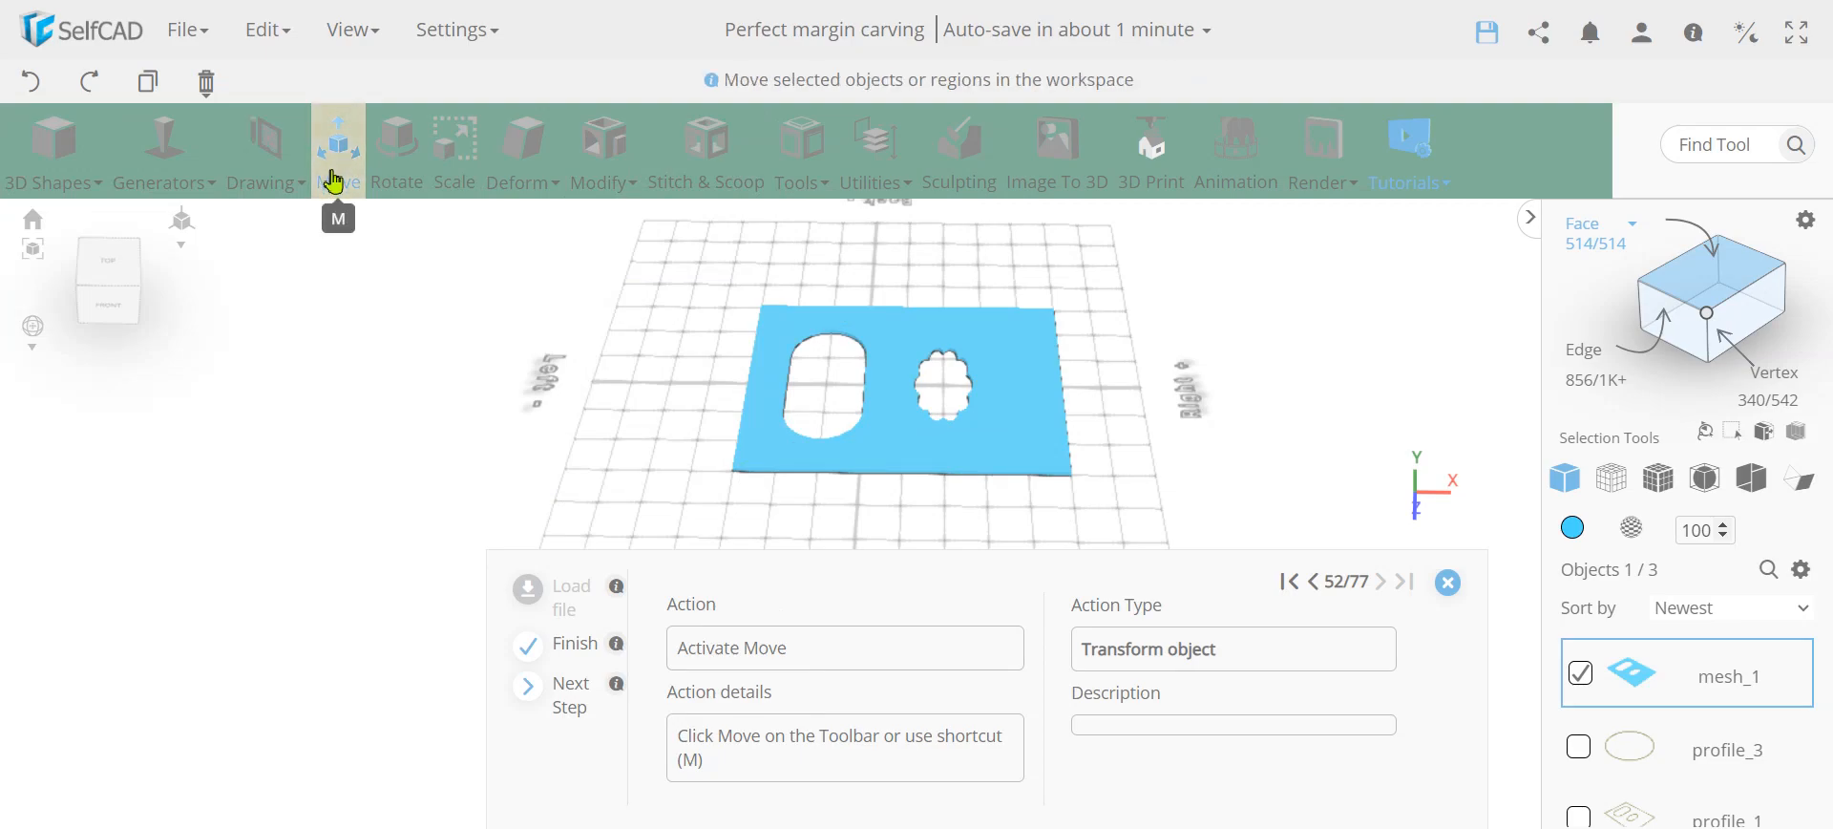
pyautogui.moveTo(780, 485); pyautogui.dragTo(728, 346)
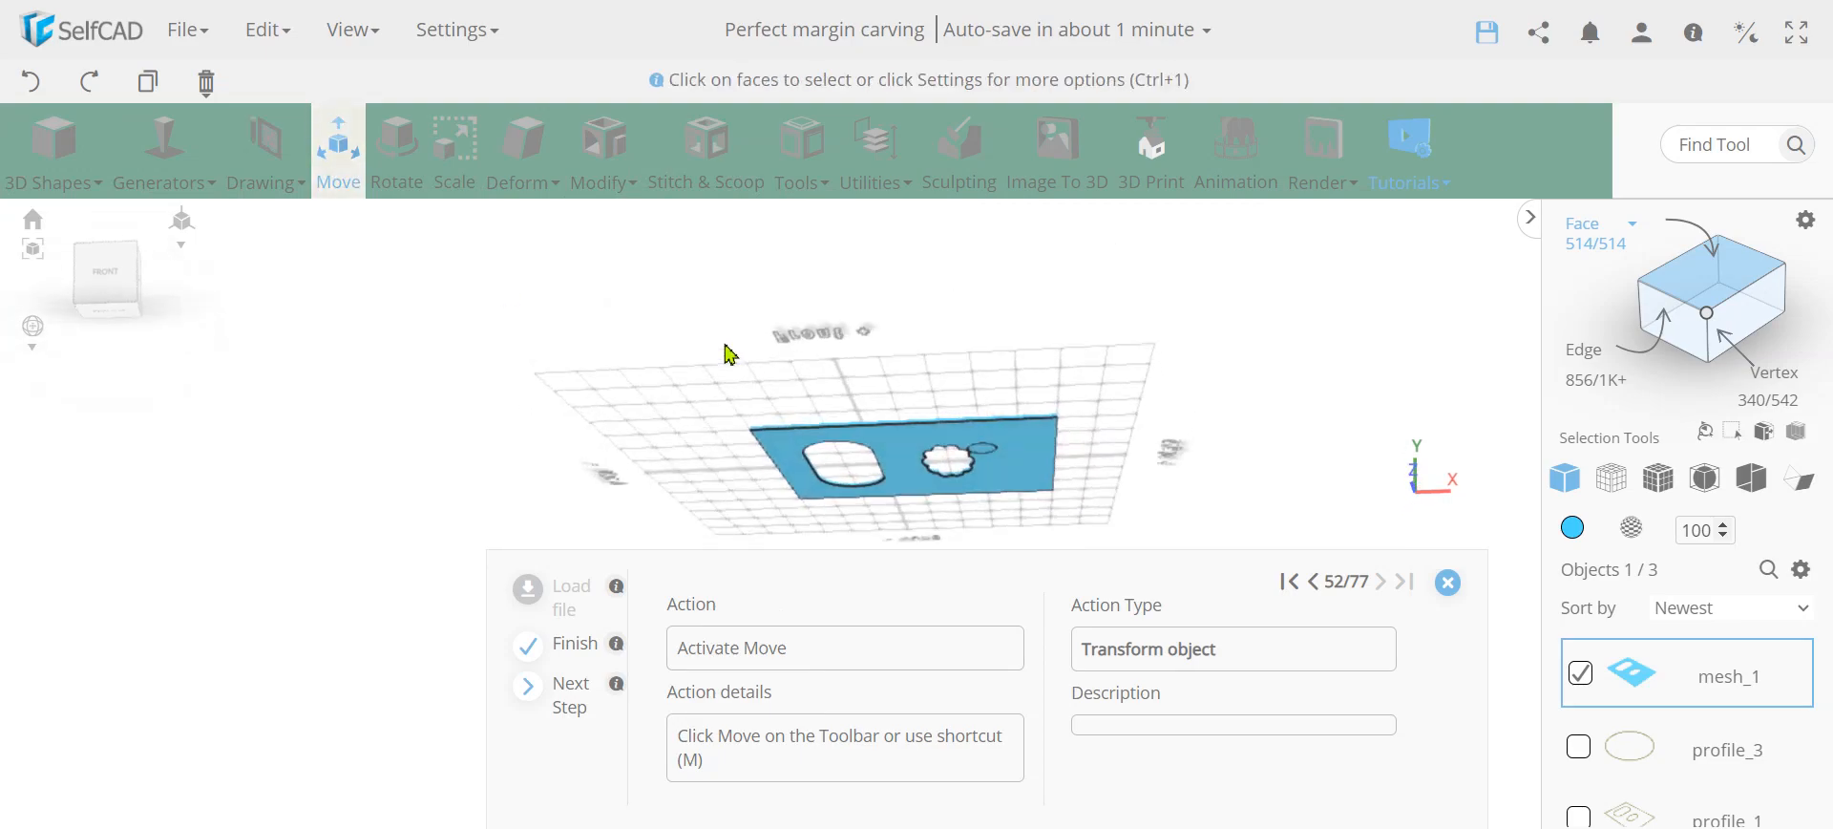
pyautogui.moveTo(1122, 365); pyautogui.dragTo(1130, 535)
pyautogui.click(337, 167)
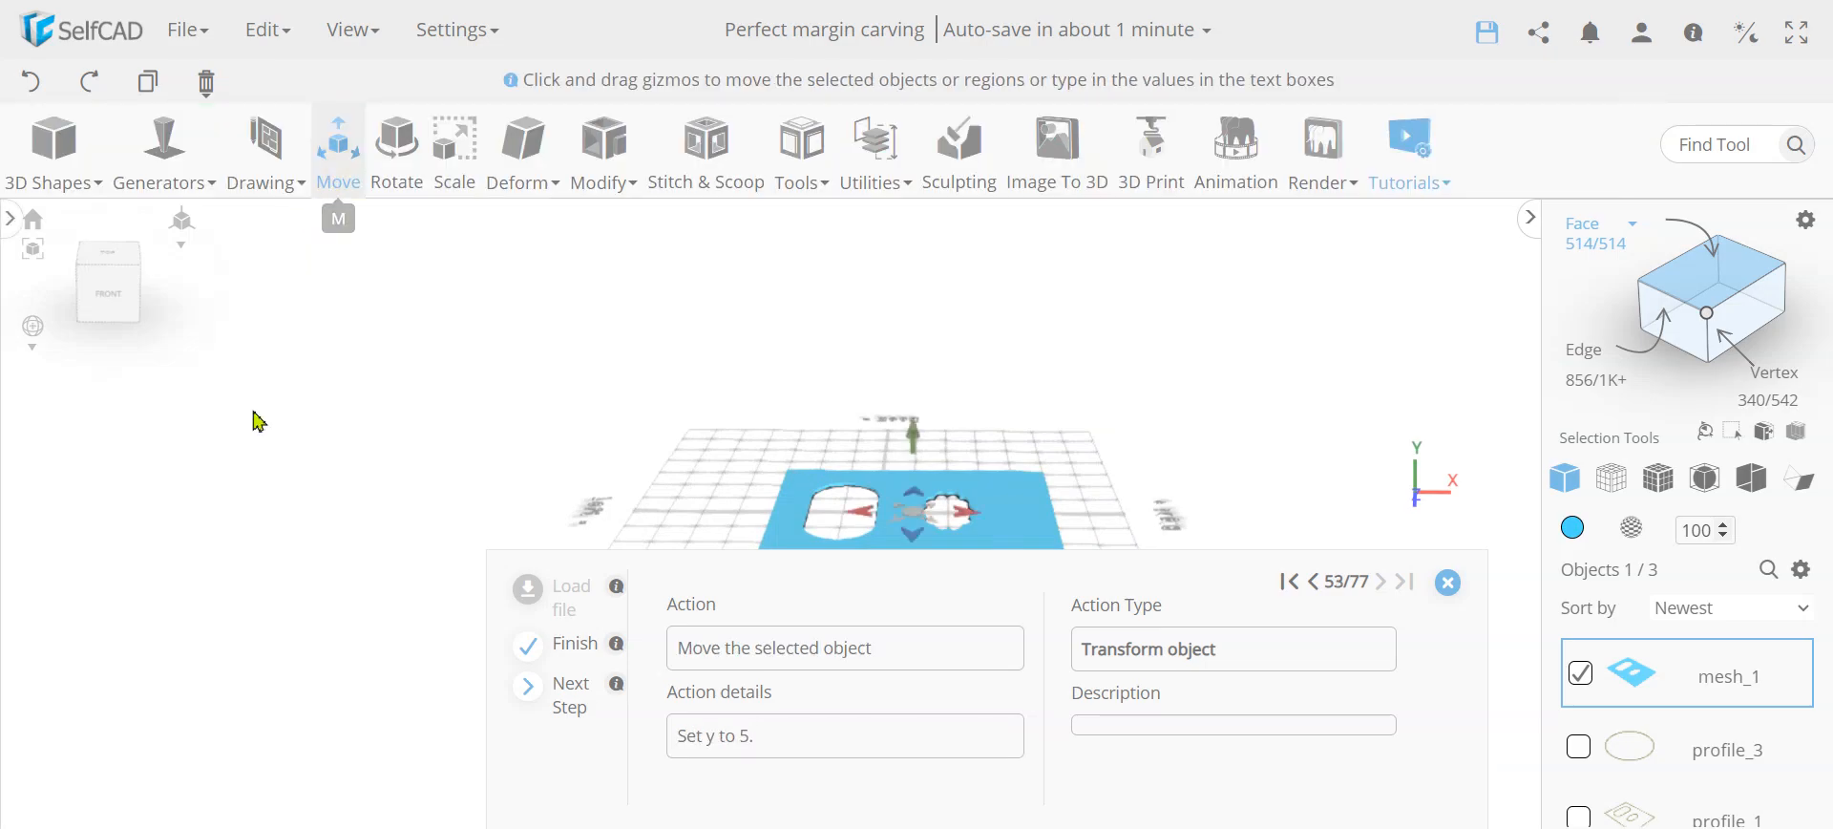
pyautogui.click(194, 468)
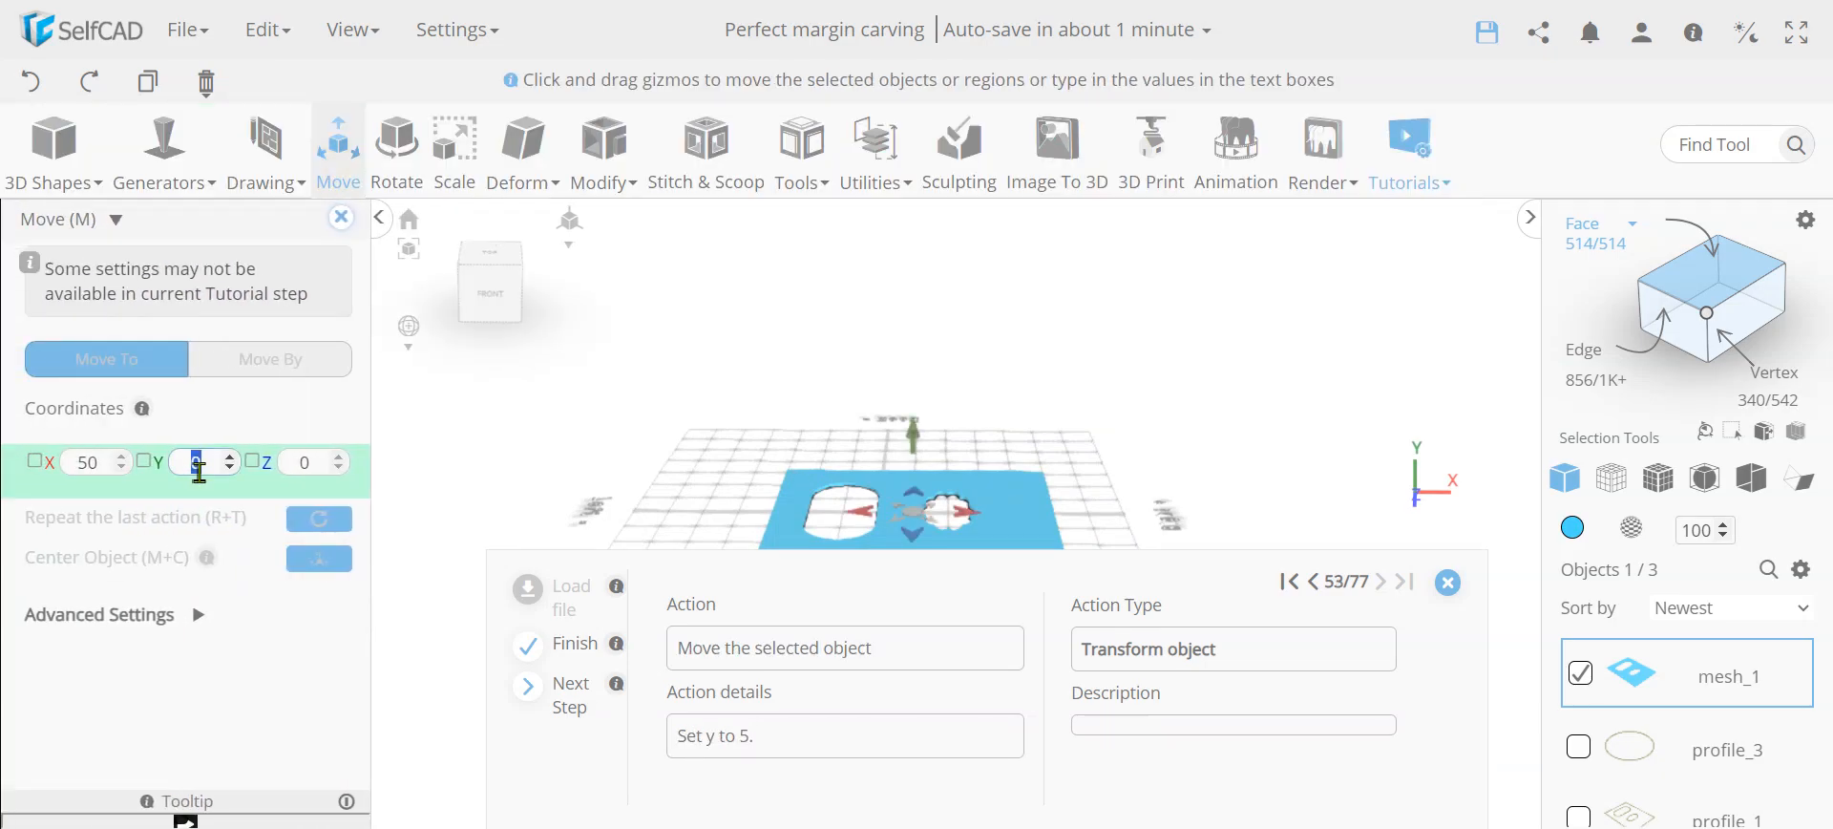
pyautogui.click(341, 218)
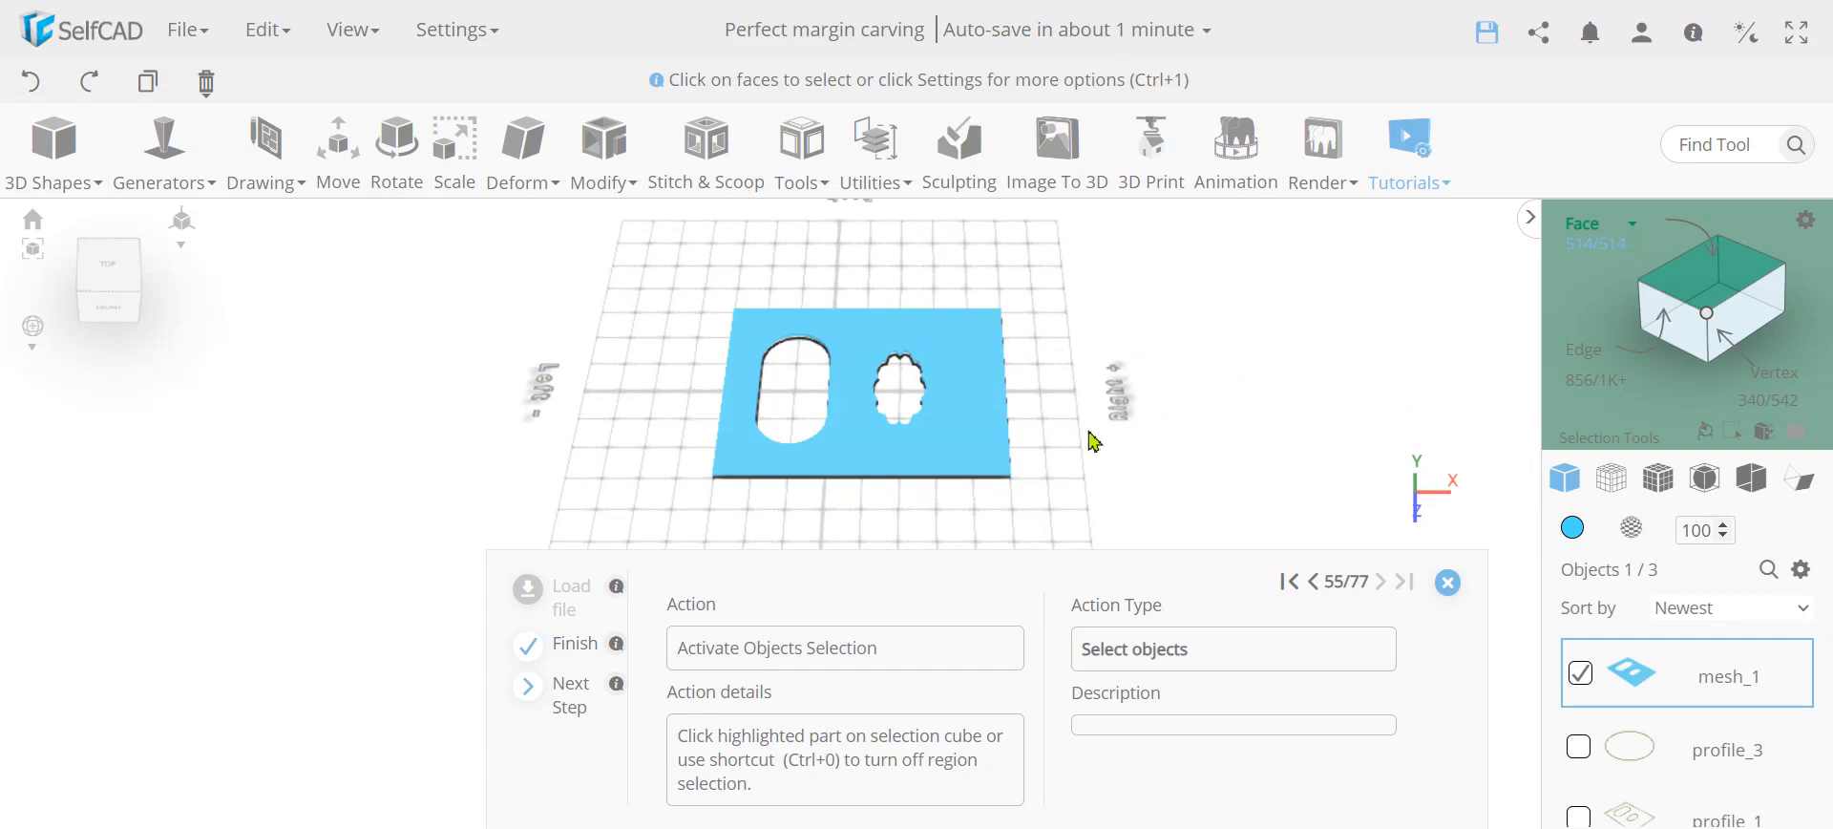
# Switch back to object selection, select only profile_3, and extrude it by an amount of 20.
pyautogui.hotkey('ctrl', '0')
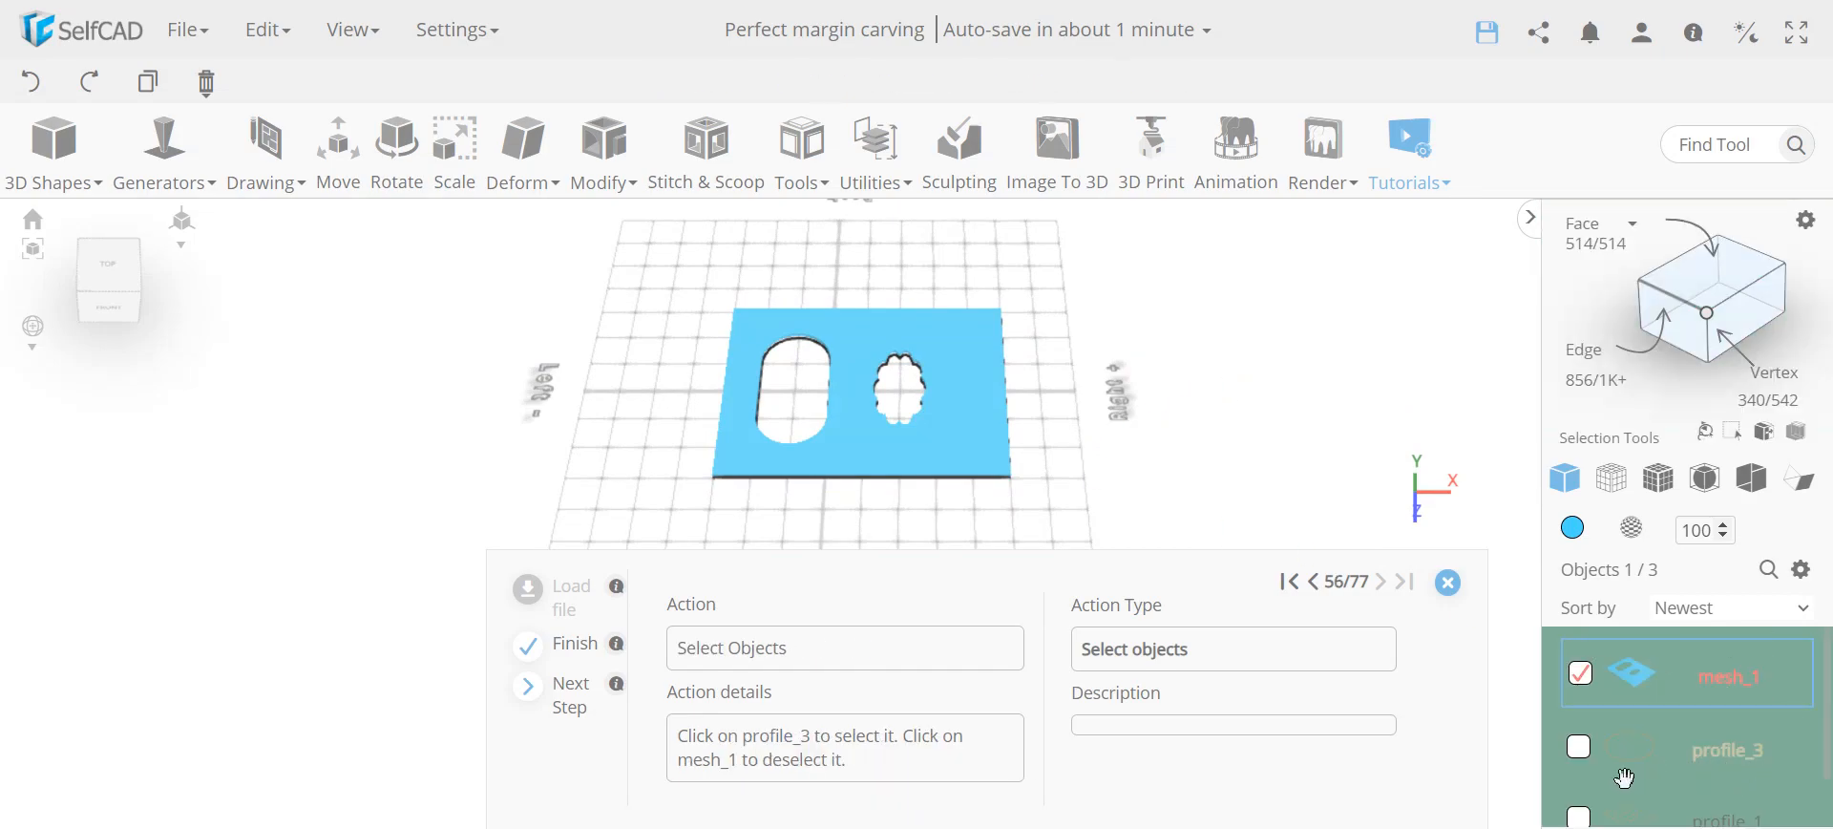
pyautogui.click(1581, 673)
pyautogui.click(1582, 747)
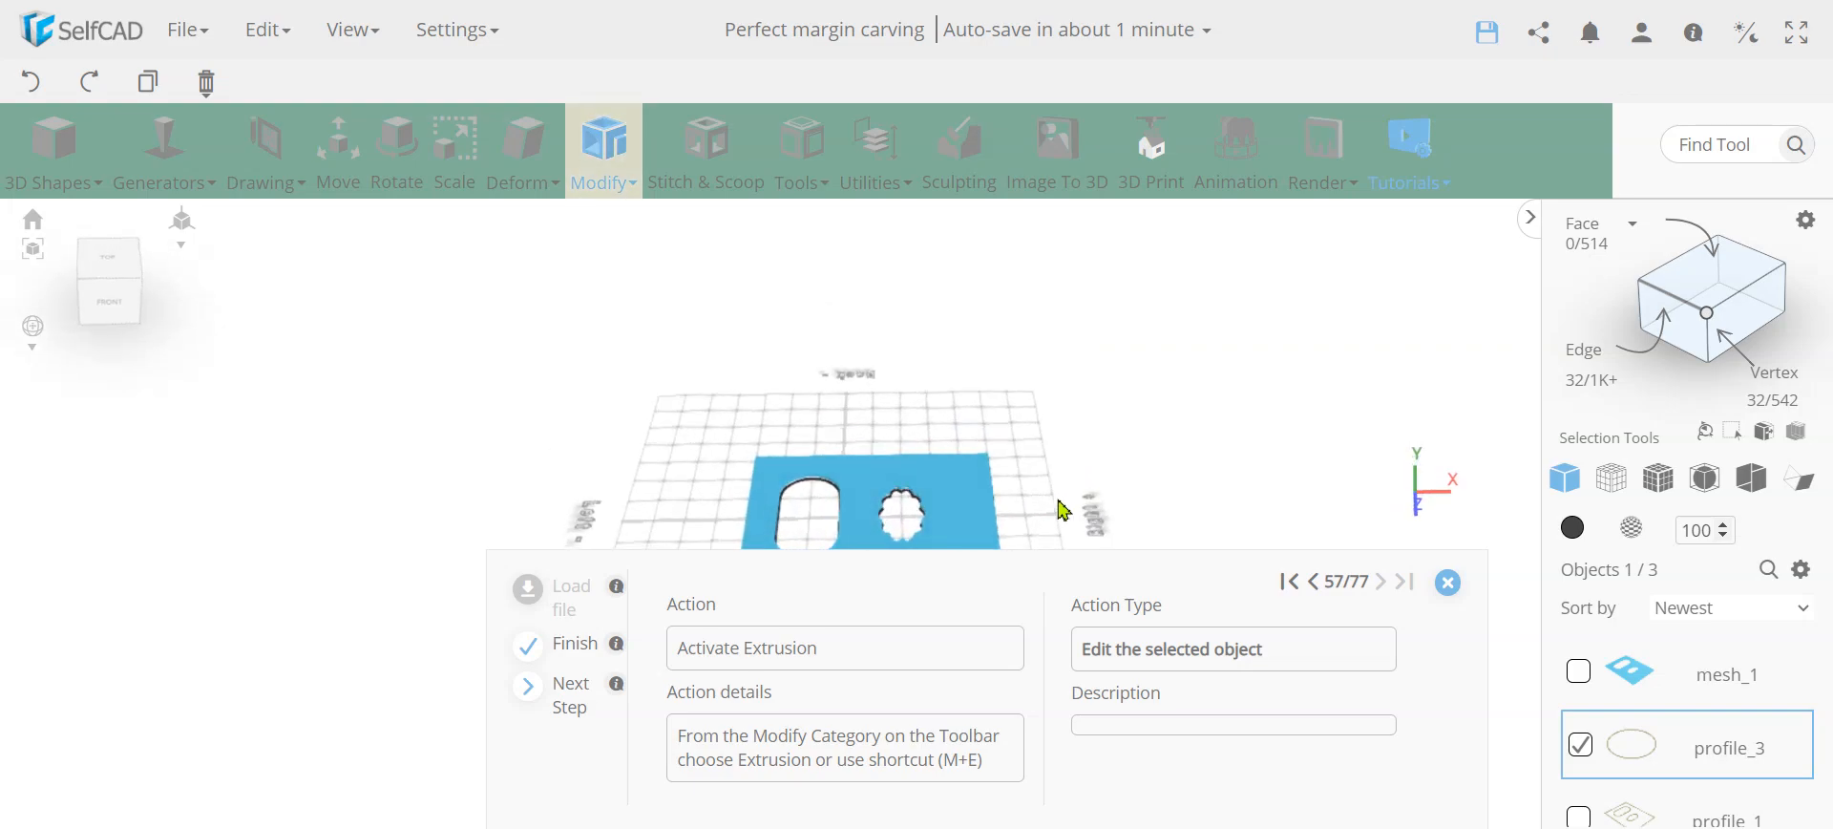
pyautogui.click(629, 159)
pyautogui.click(621, 224)
pyautogui.click(304, 377)
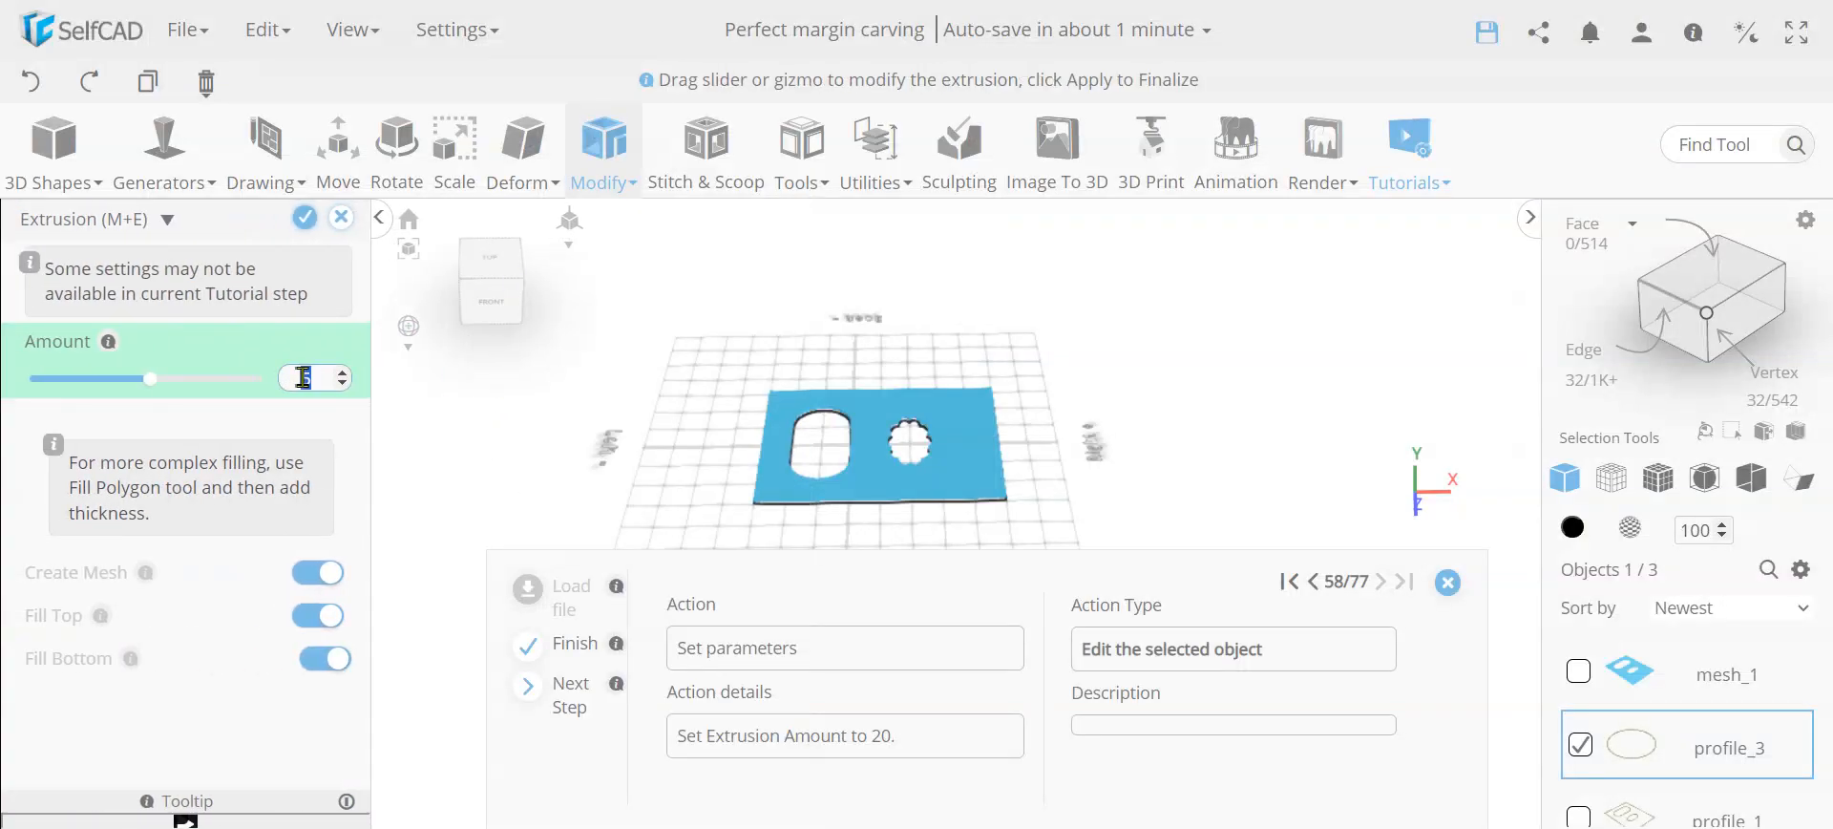
pyautogui.press('Return')
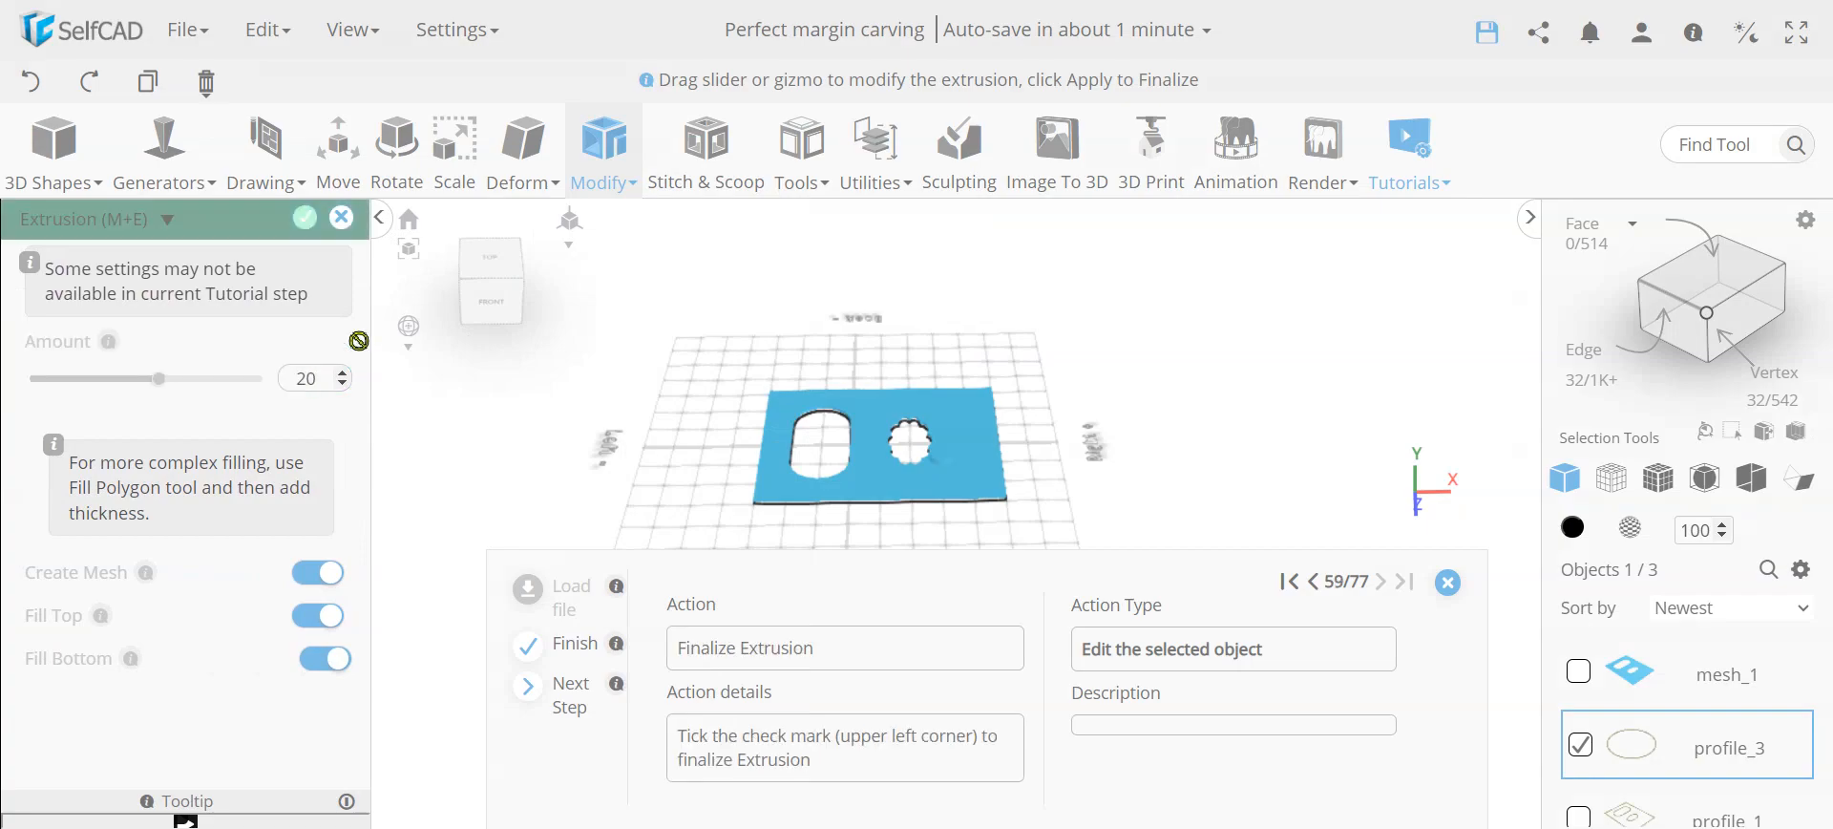
pyautogui.click(304, 219)
# Move the extruded cylinder mesh_2 to X 37 and Z -109, near the plate's back edge.
pyautogui.scroll(5, 945, 468)
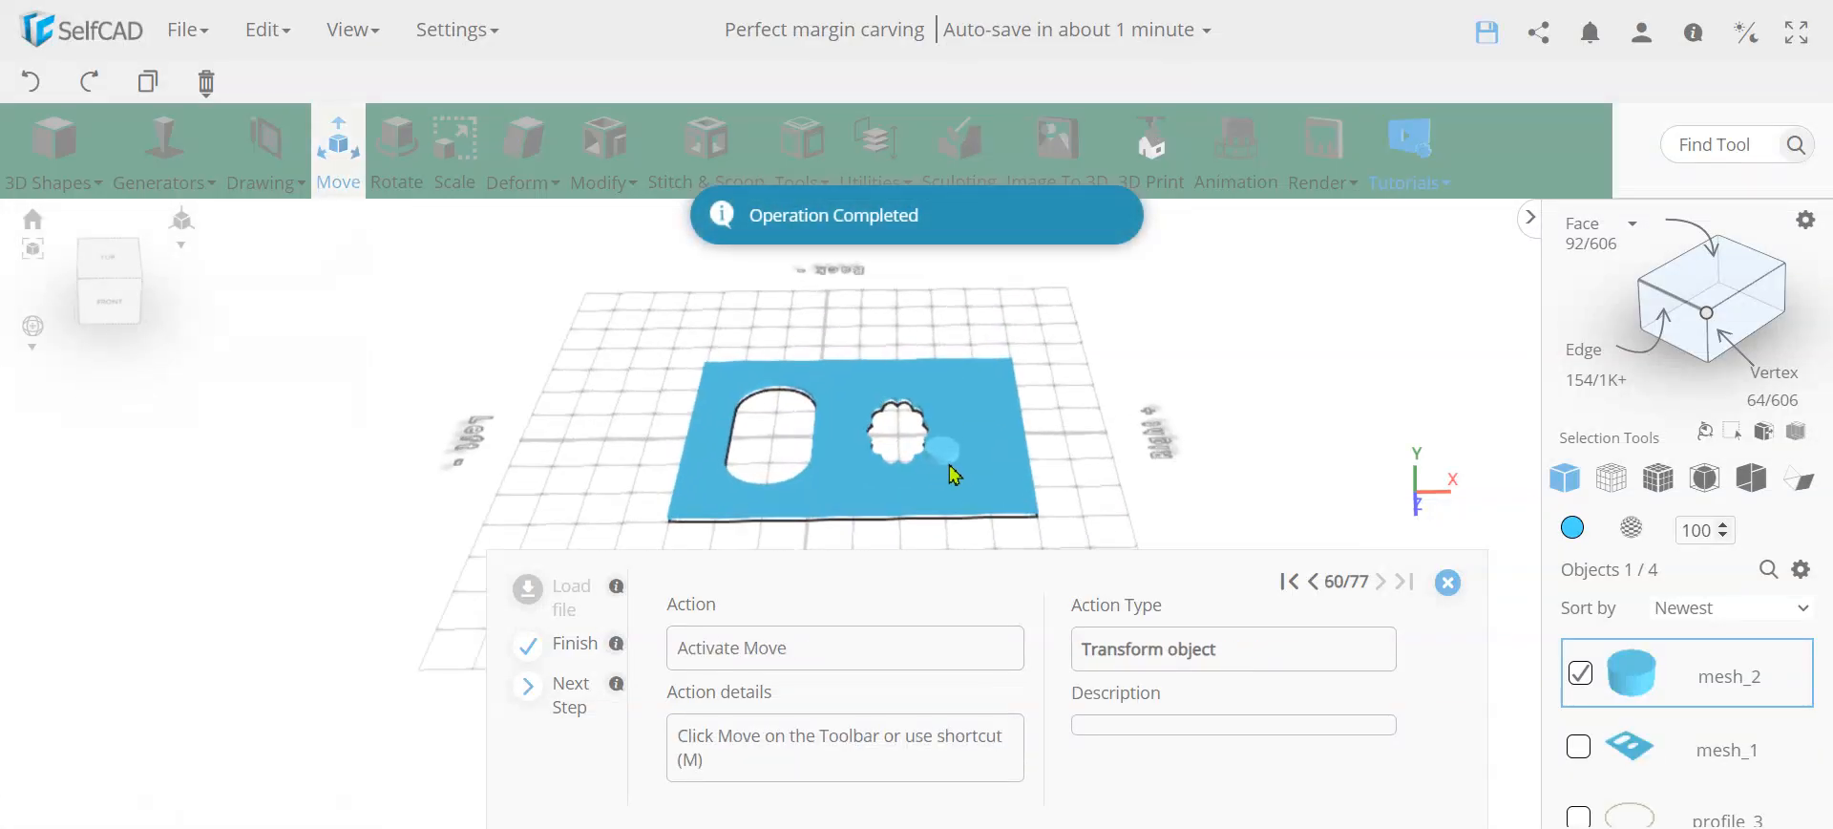
pyautogui.scroll(3, 940, 460)
pyautogui.moveTo(950, 420); pyautogui.dragTo(1015, 500)
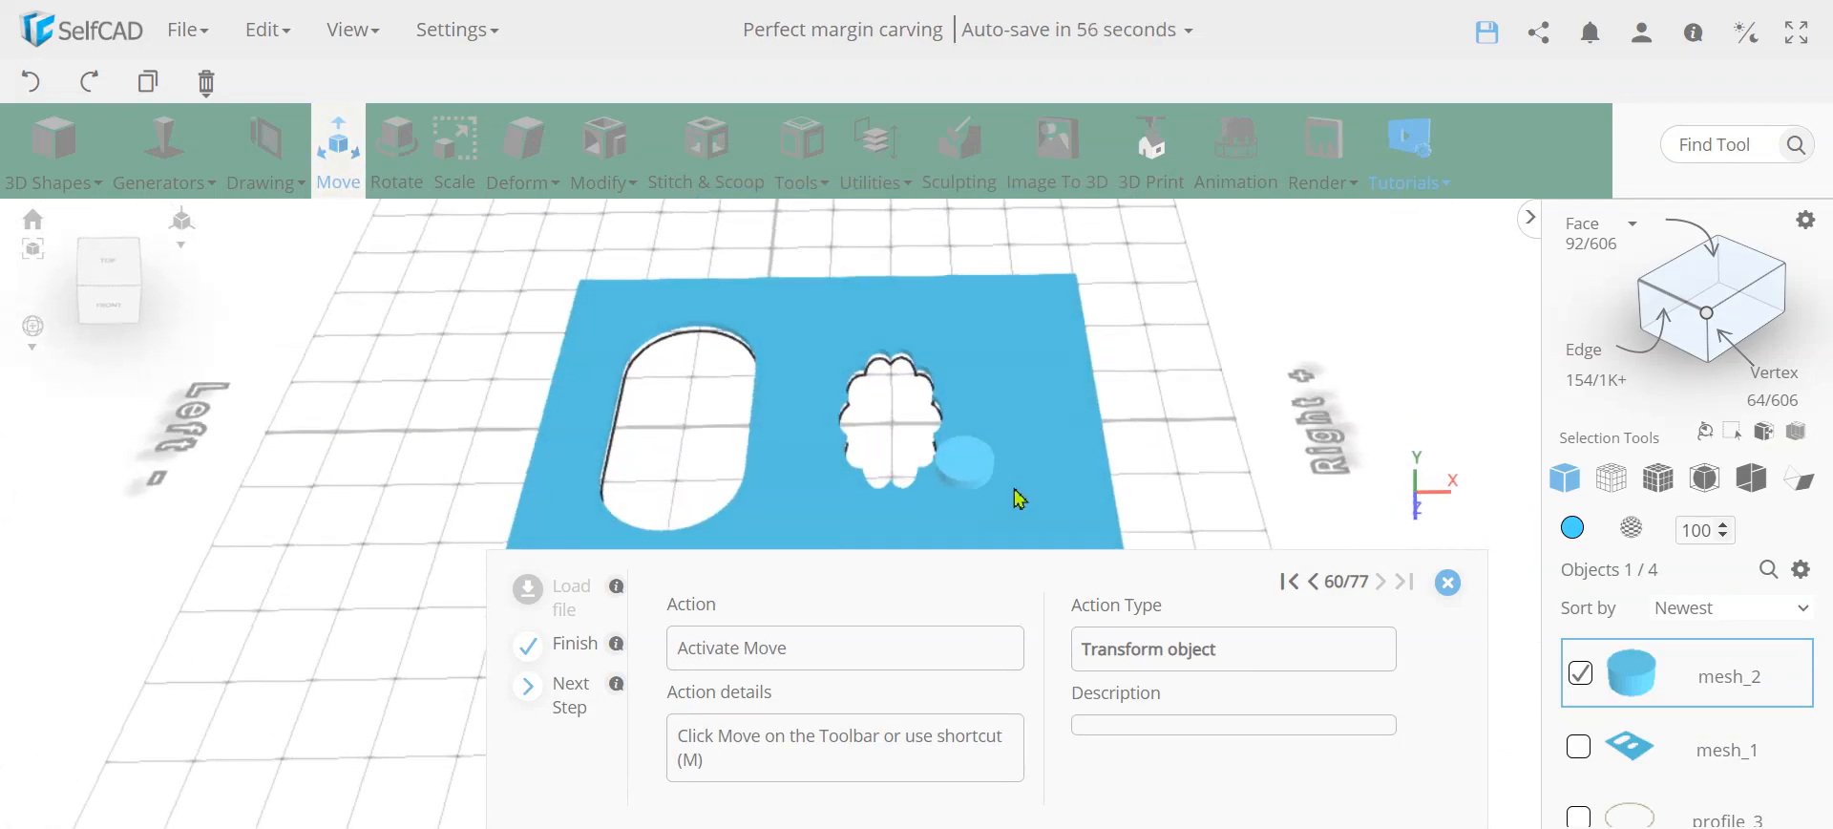
pyautogui.click(346, 180)
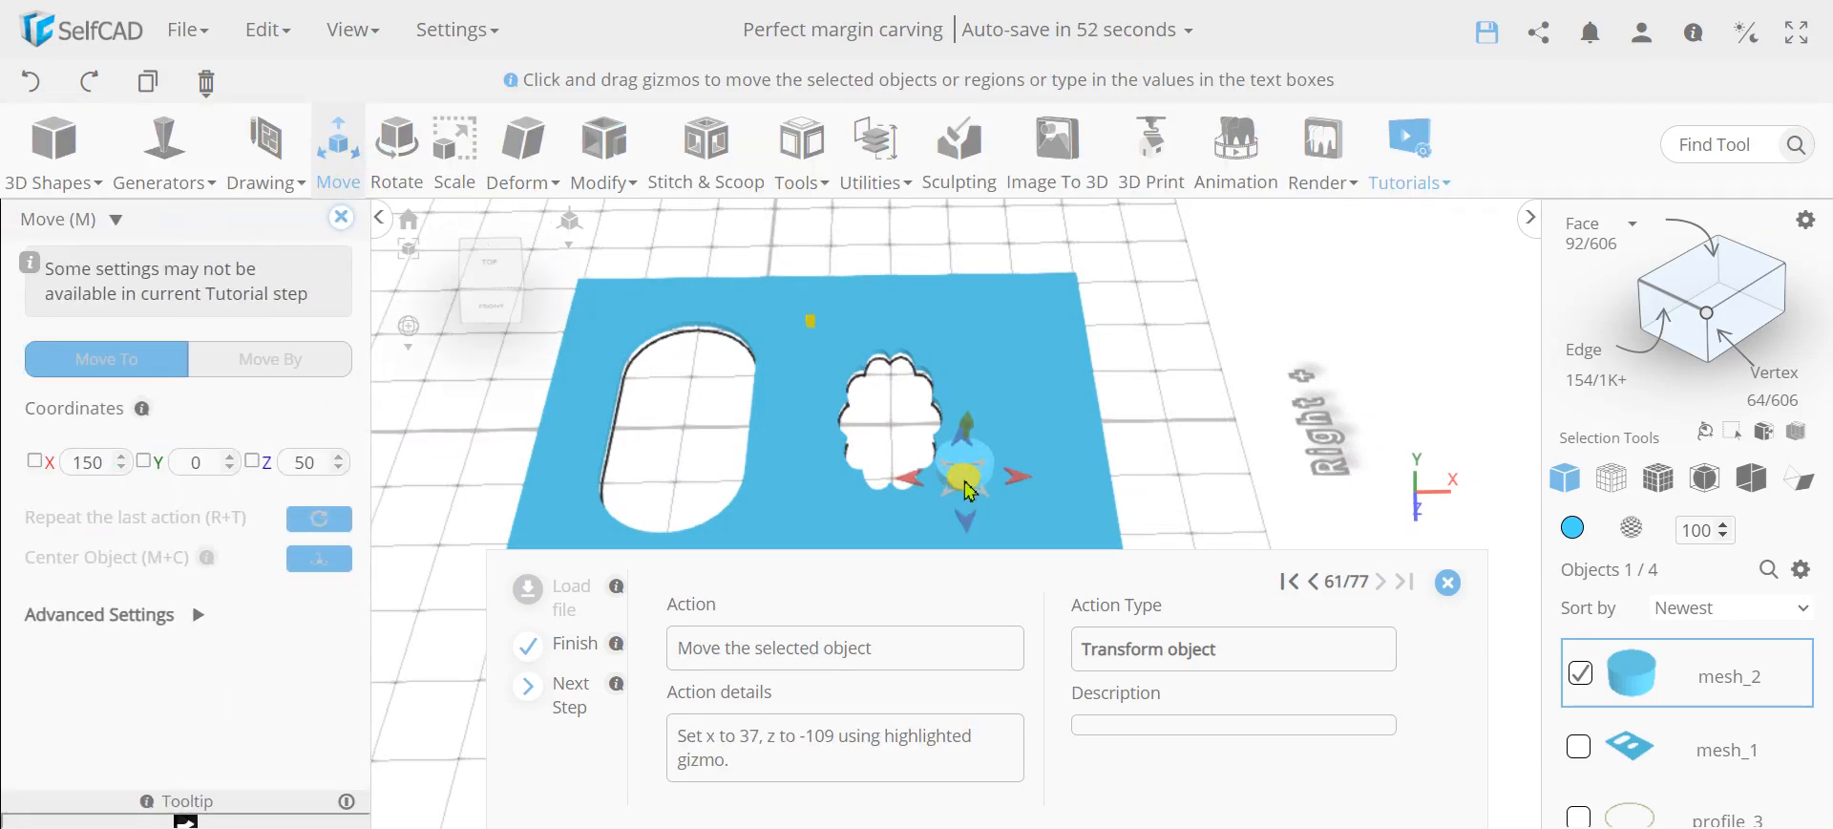
pyautogui.moveTo(969, 477); pyautogui.dragTo(823, 341)
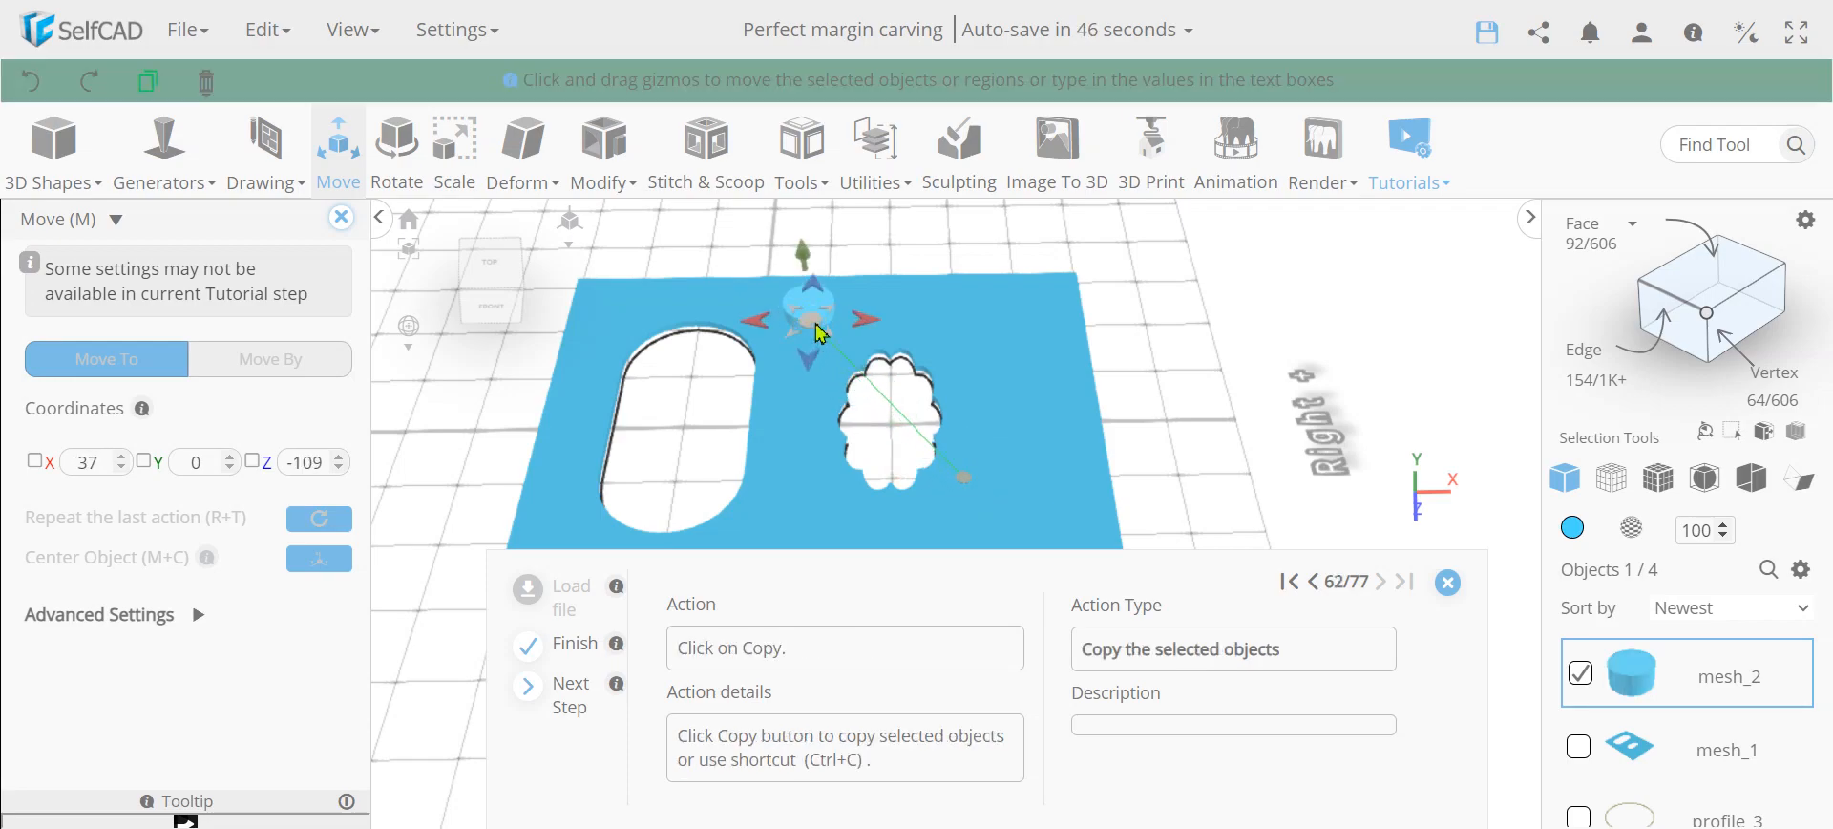
# Copy the cylinder mesh_2 and move the copy along Z to 111, near the plate's front edge.
pyautogui.scroll(-2, 842, 331)
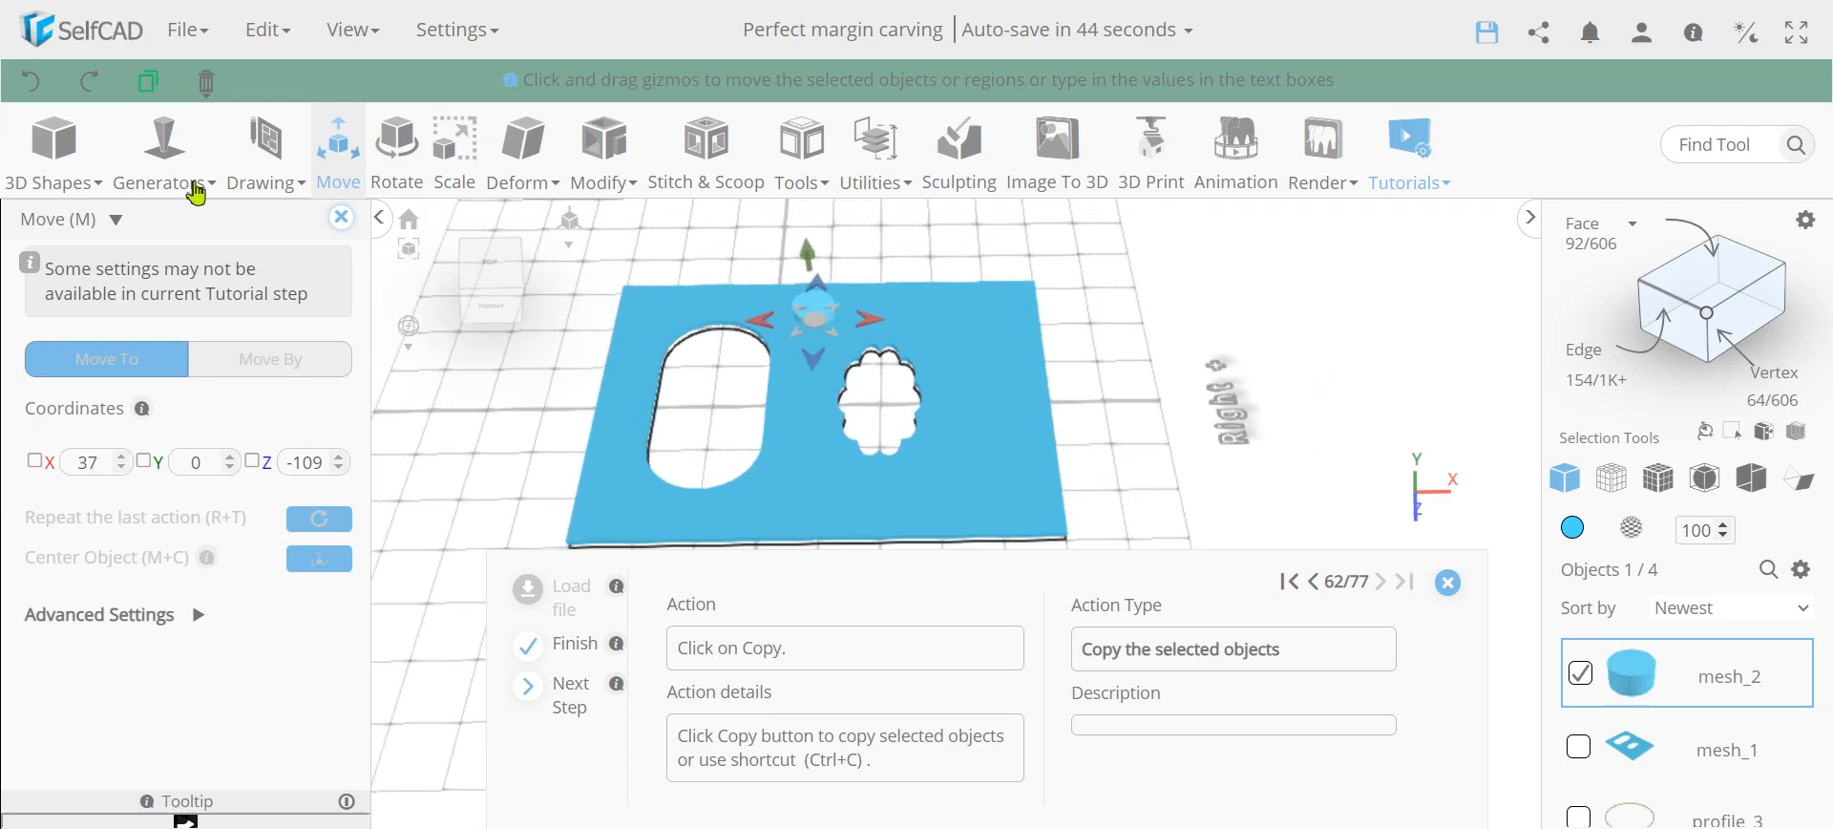
pyautogui.click(148, 81)
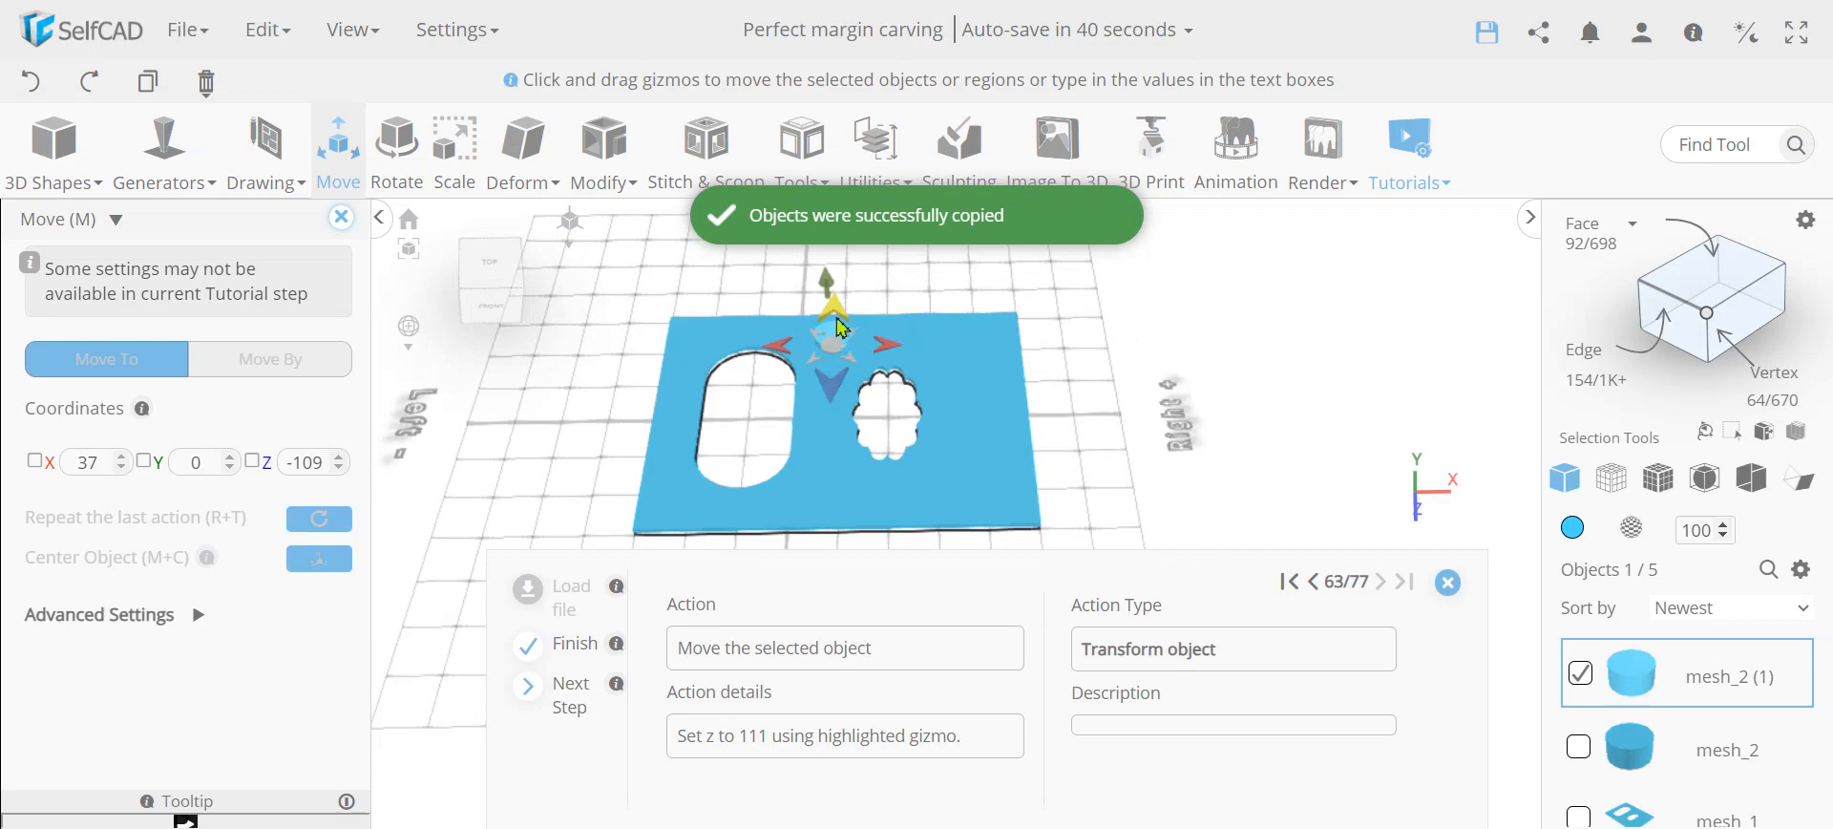
pyautogui.moveTo(840, 318); pyautogui.dragTo(819, 468)
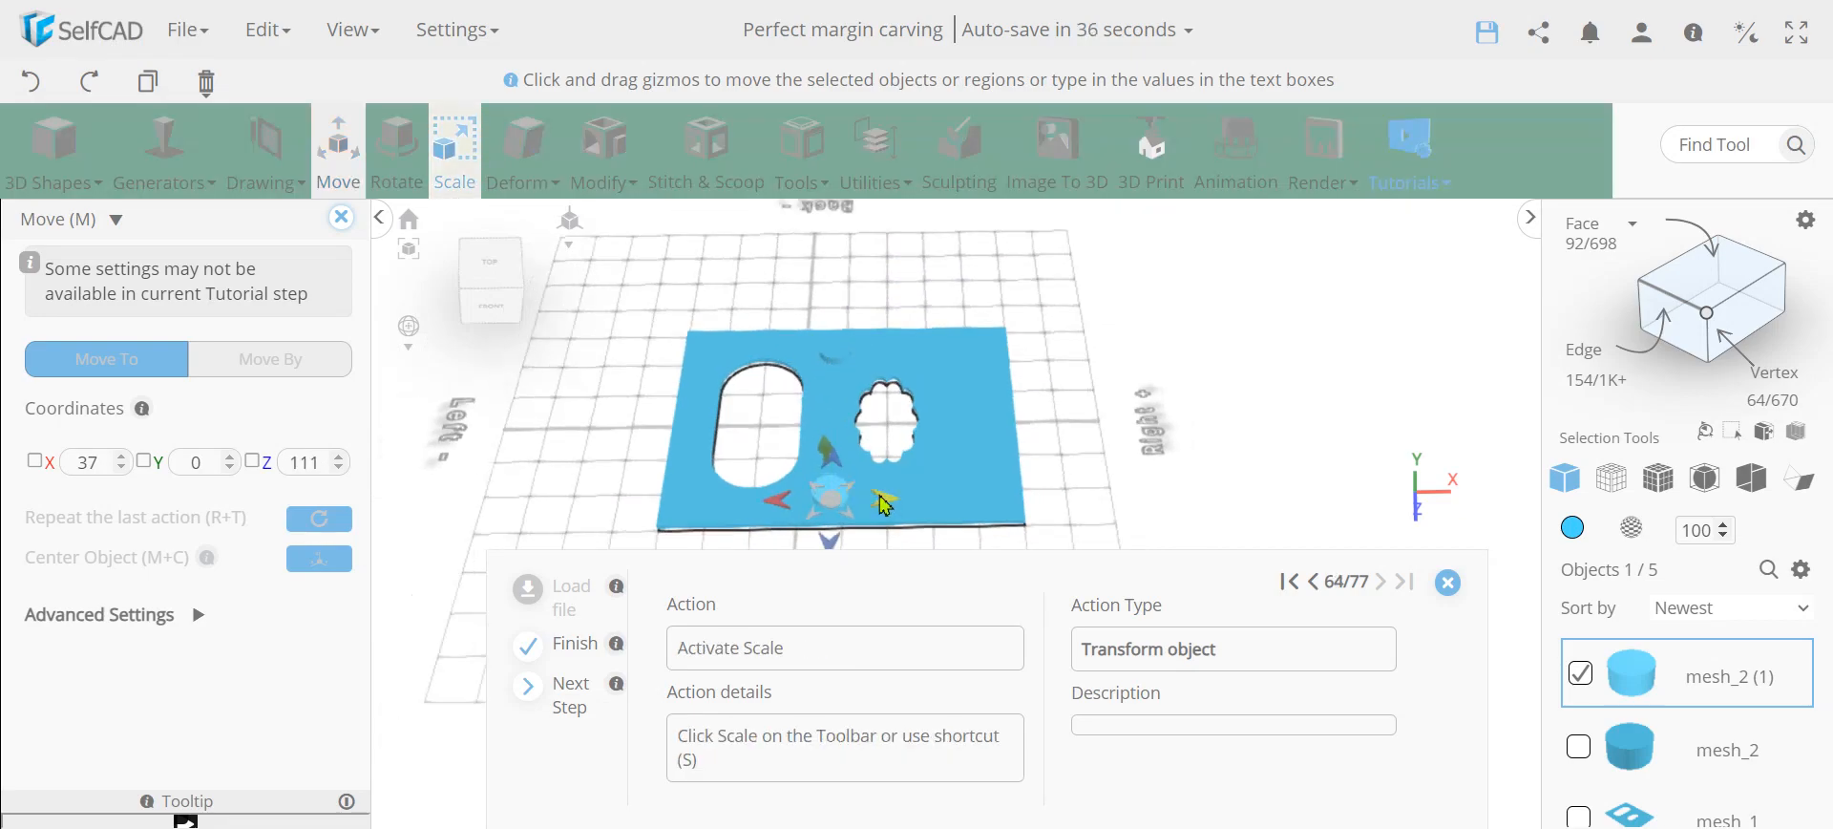
# Scale the copied cylinder near the plate's front edge to an X size of 60.
pyautogui.click(456, 153)
pyautogui.scroll(5, 843, 523)
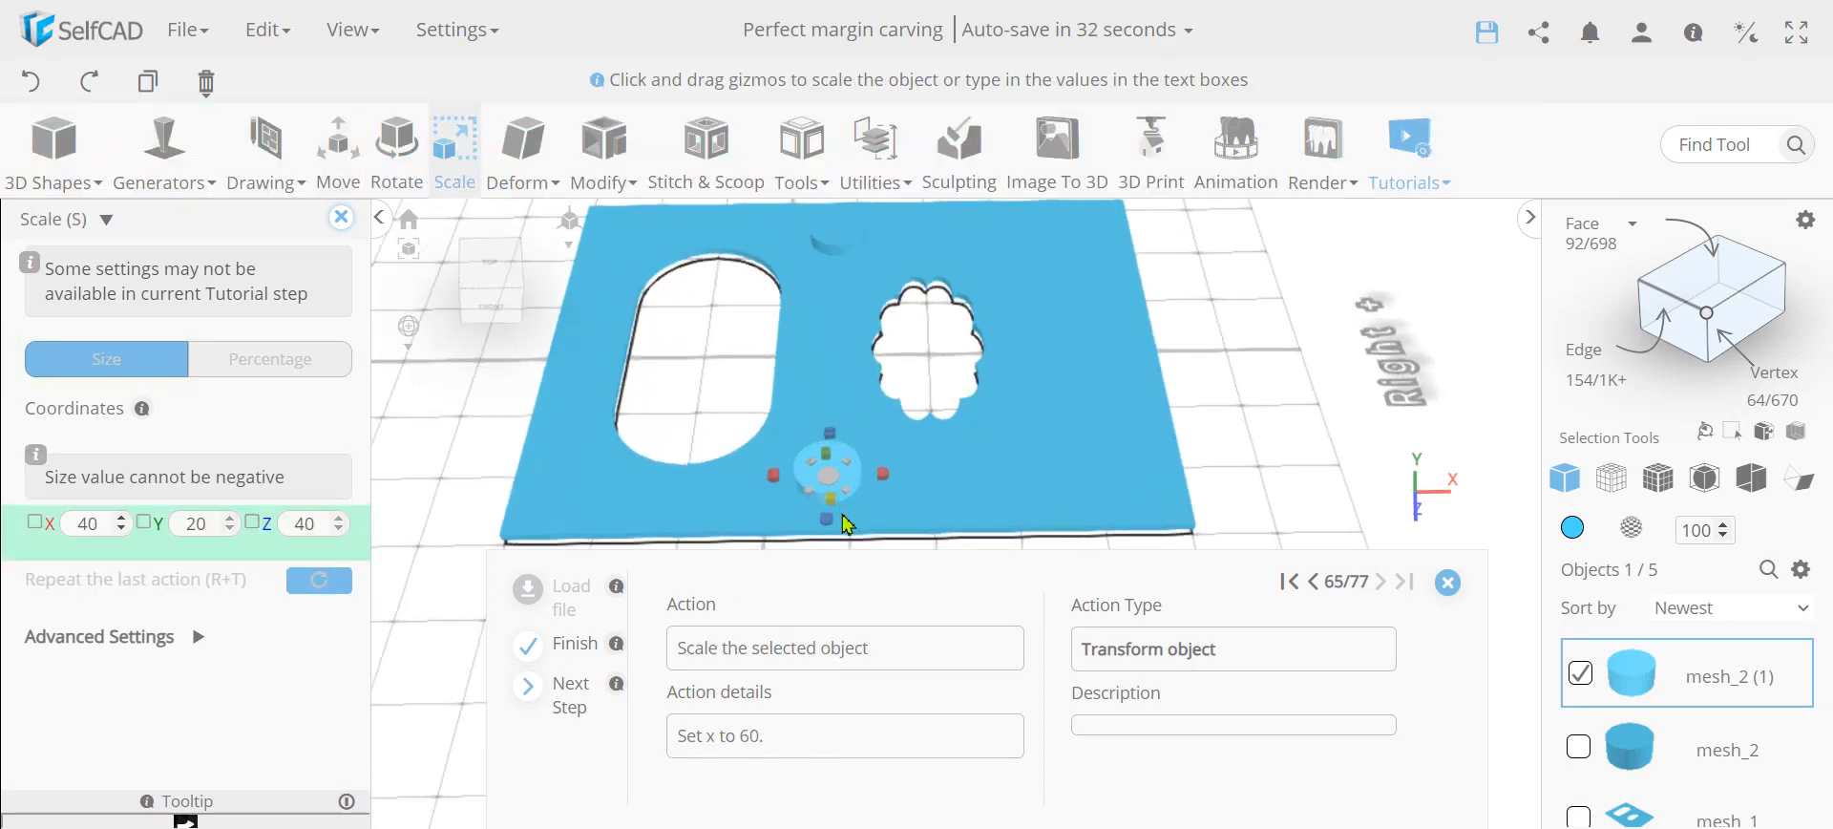
pyautogui.doubleClick(88, 524)
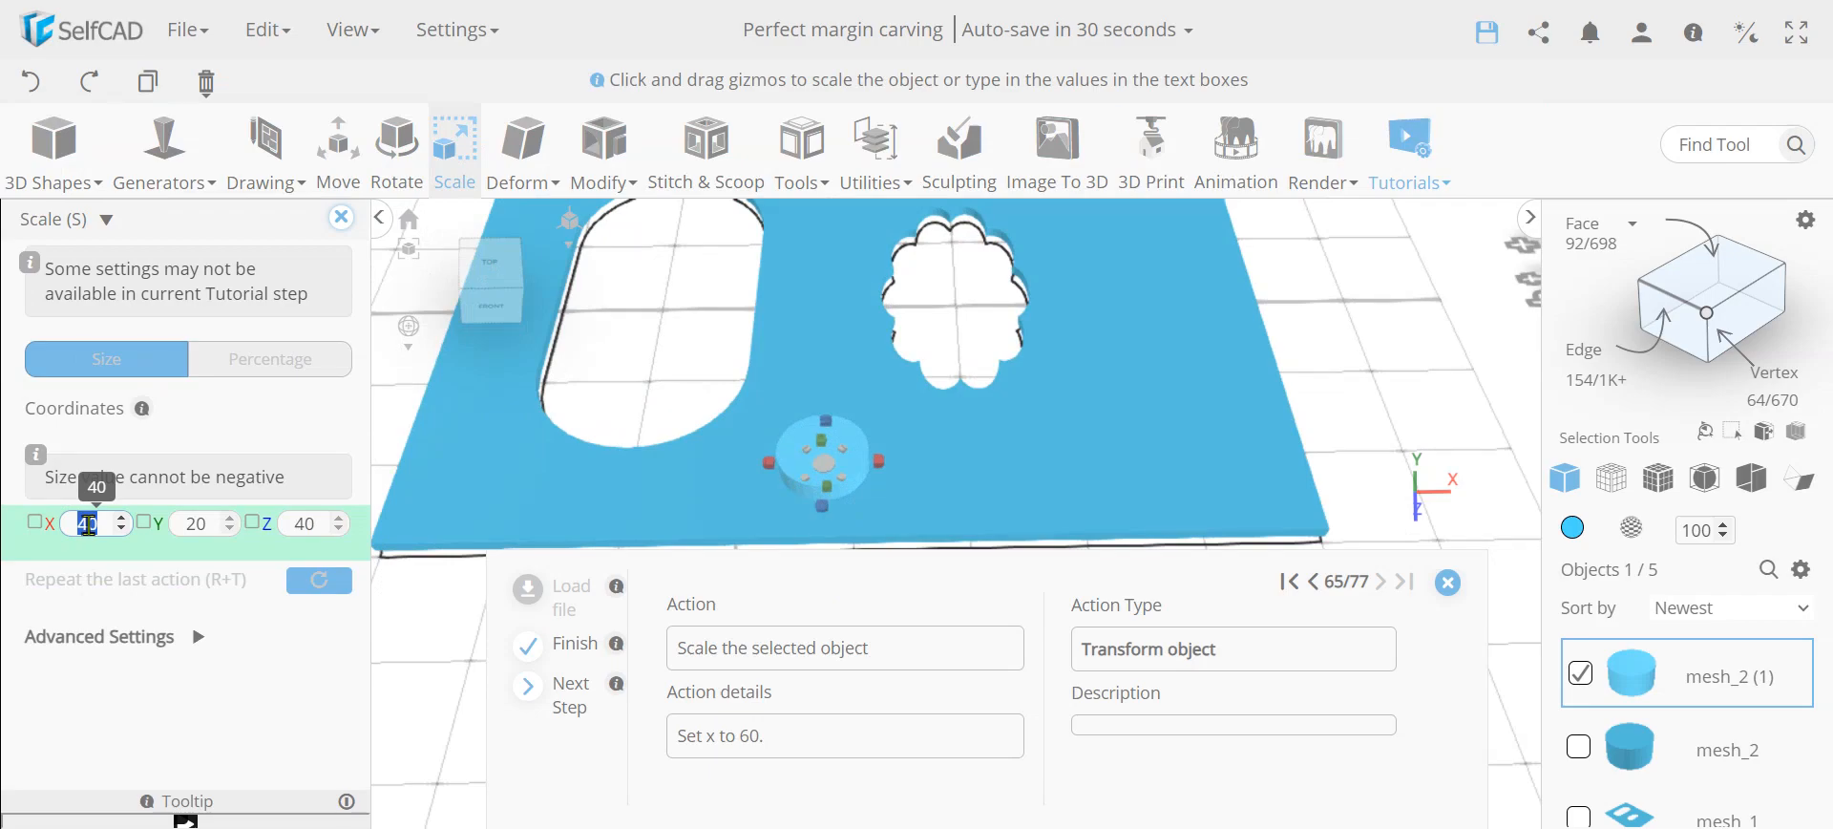
pyautogui.press('Return')
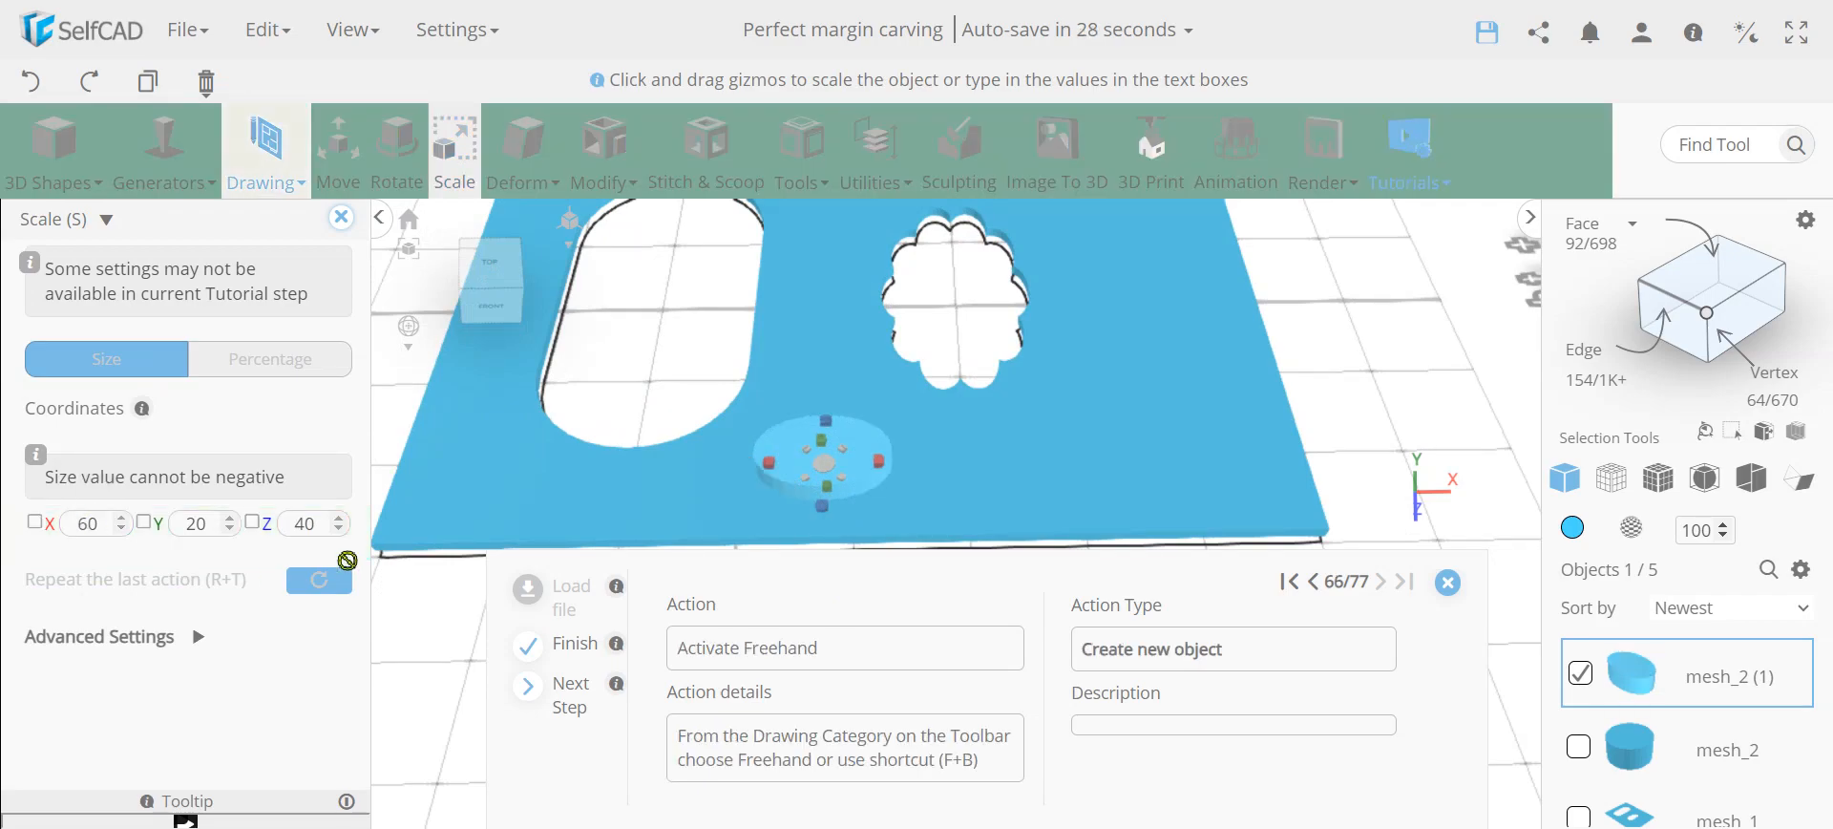
pyautogui.scroll(-5, 912, 477)
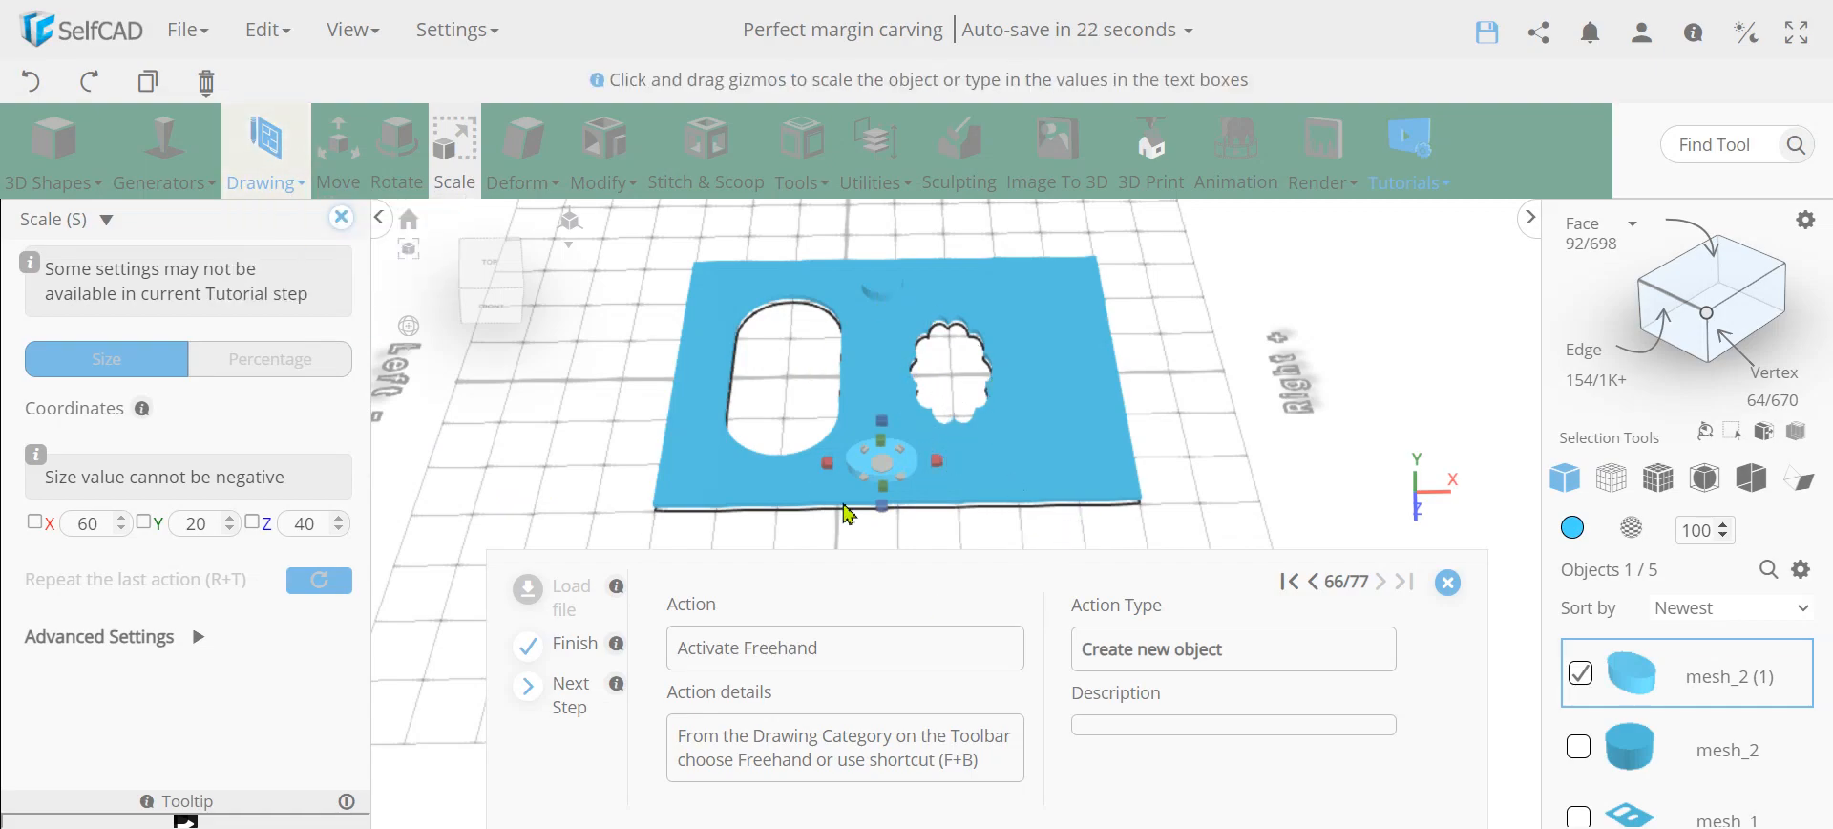
# Start a Freehand brush drawing and enable Minimum Angle Step in its precision settings.
pyautogui.moveTo(848, 513); pyautogui.dragTo(1212, 338)
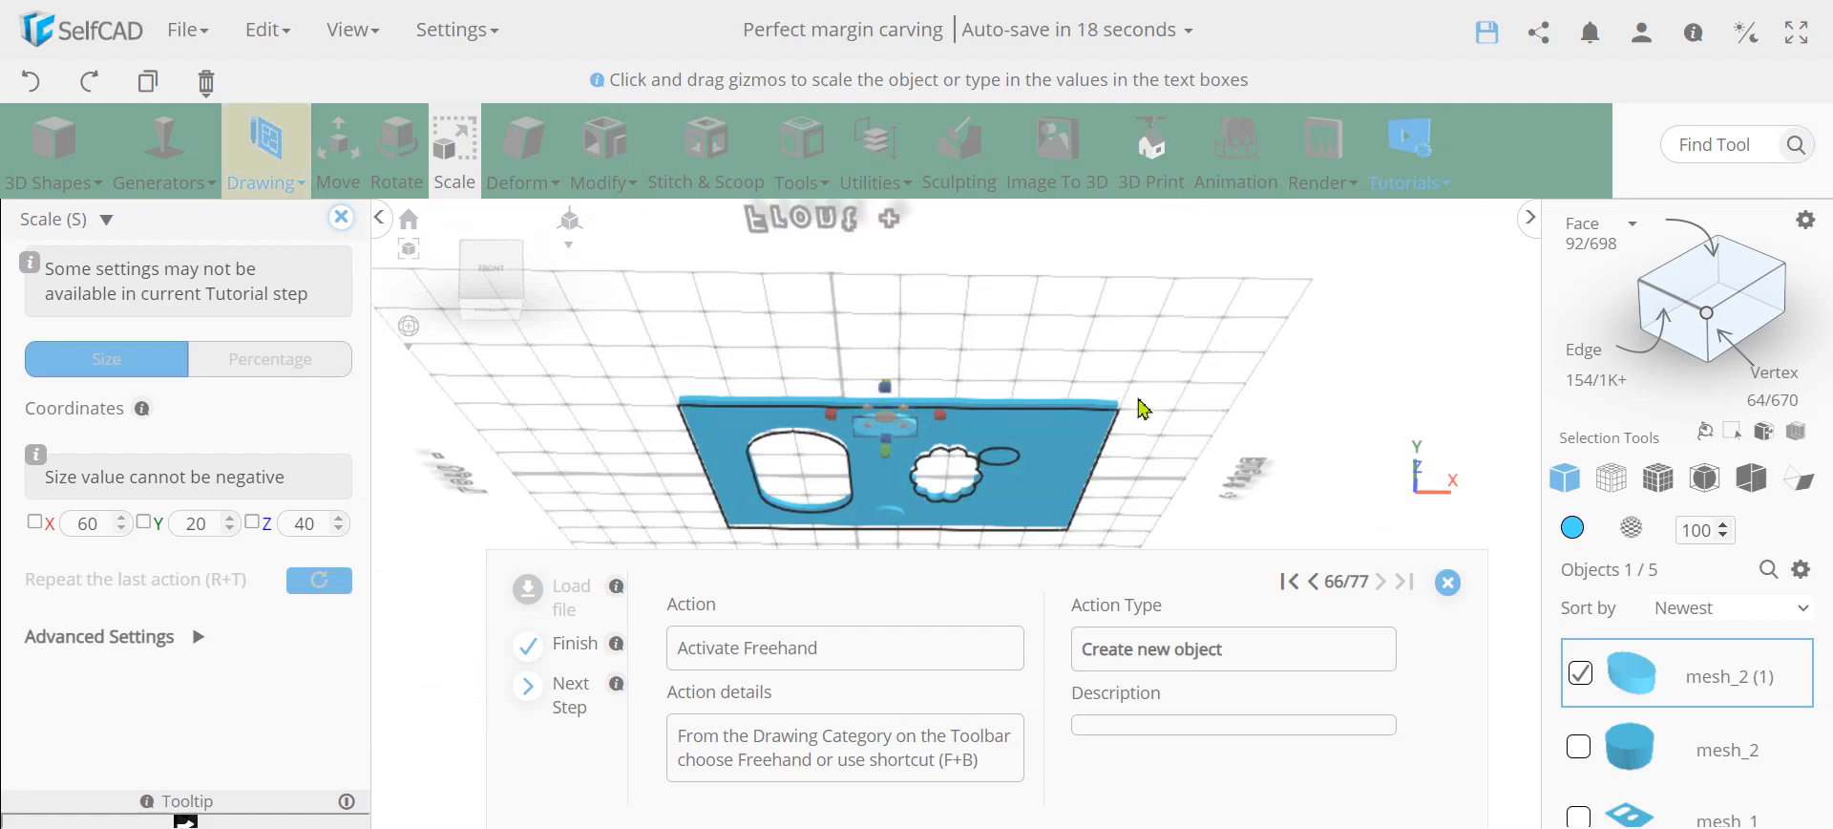
pyautogui.moveTo(1142, 409); pyautogui.dragTo(1007, 487)
pyautogui.moveTo(1126, 467); pyautogui.dragTo(1085, 368)
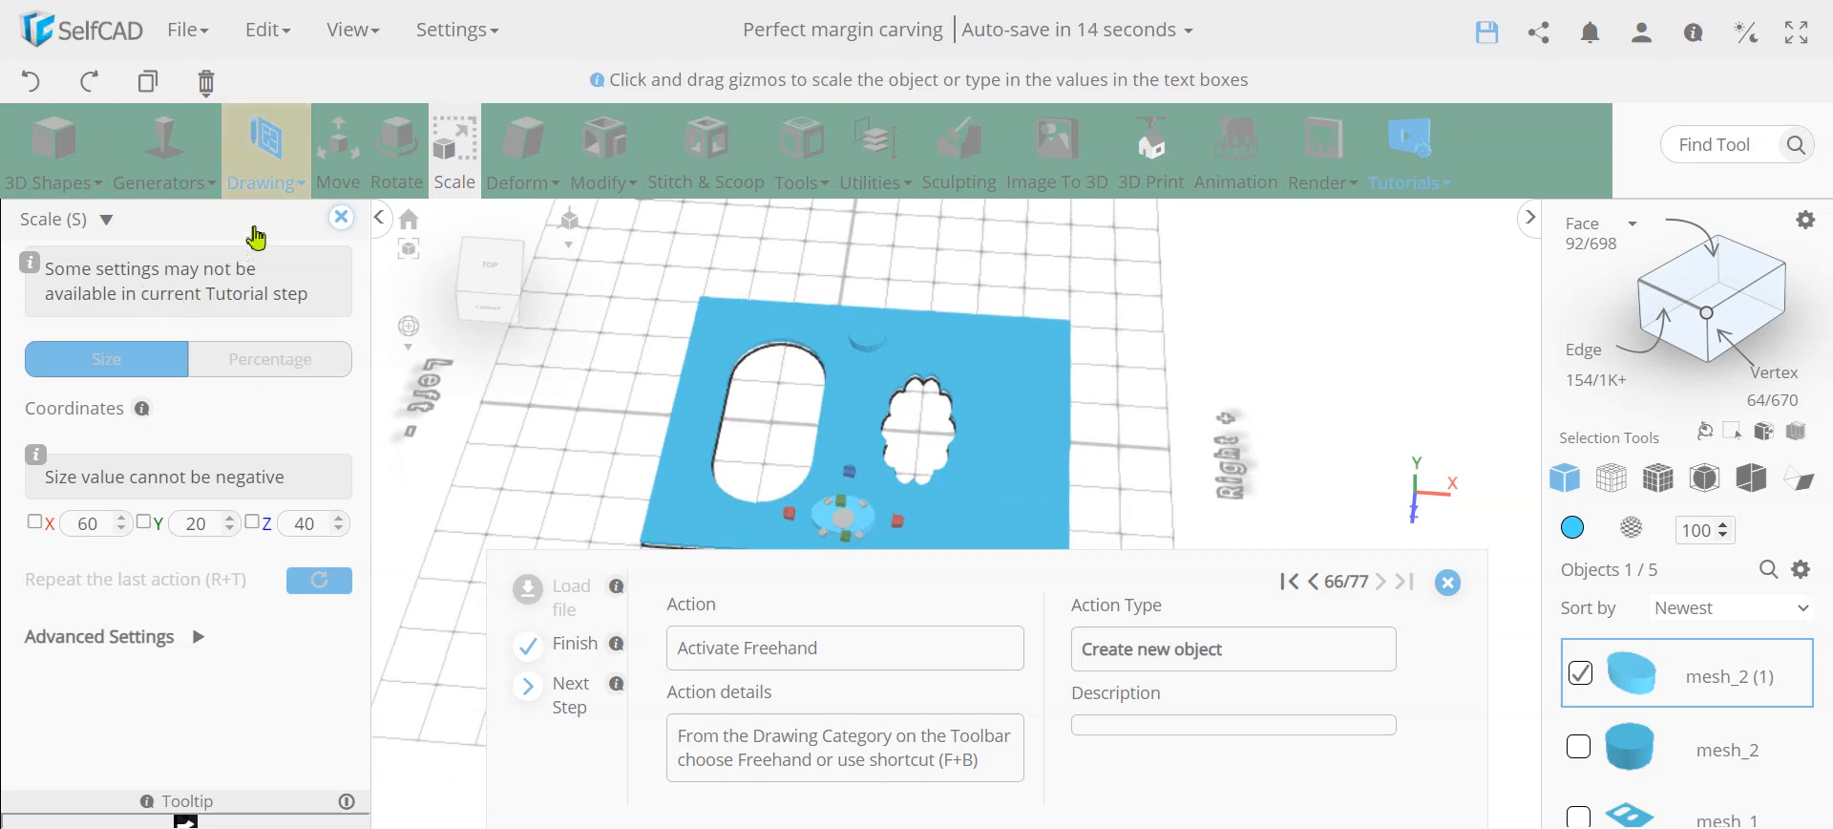
pyautogui.click(264, 158)
pyautogui.click(309, 229)
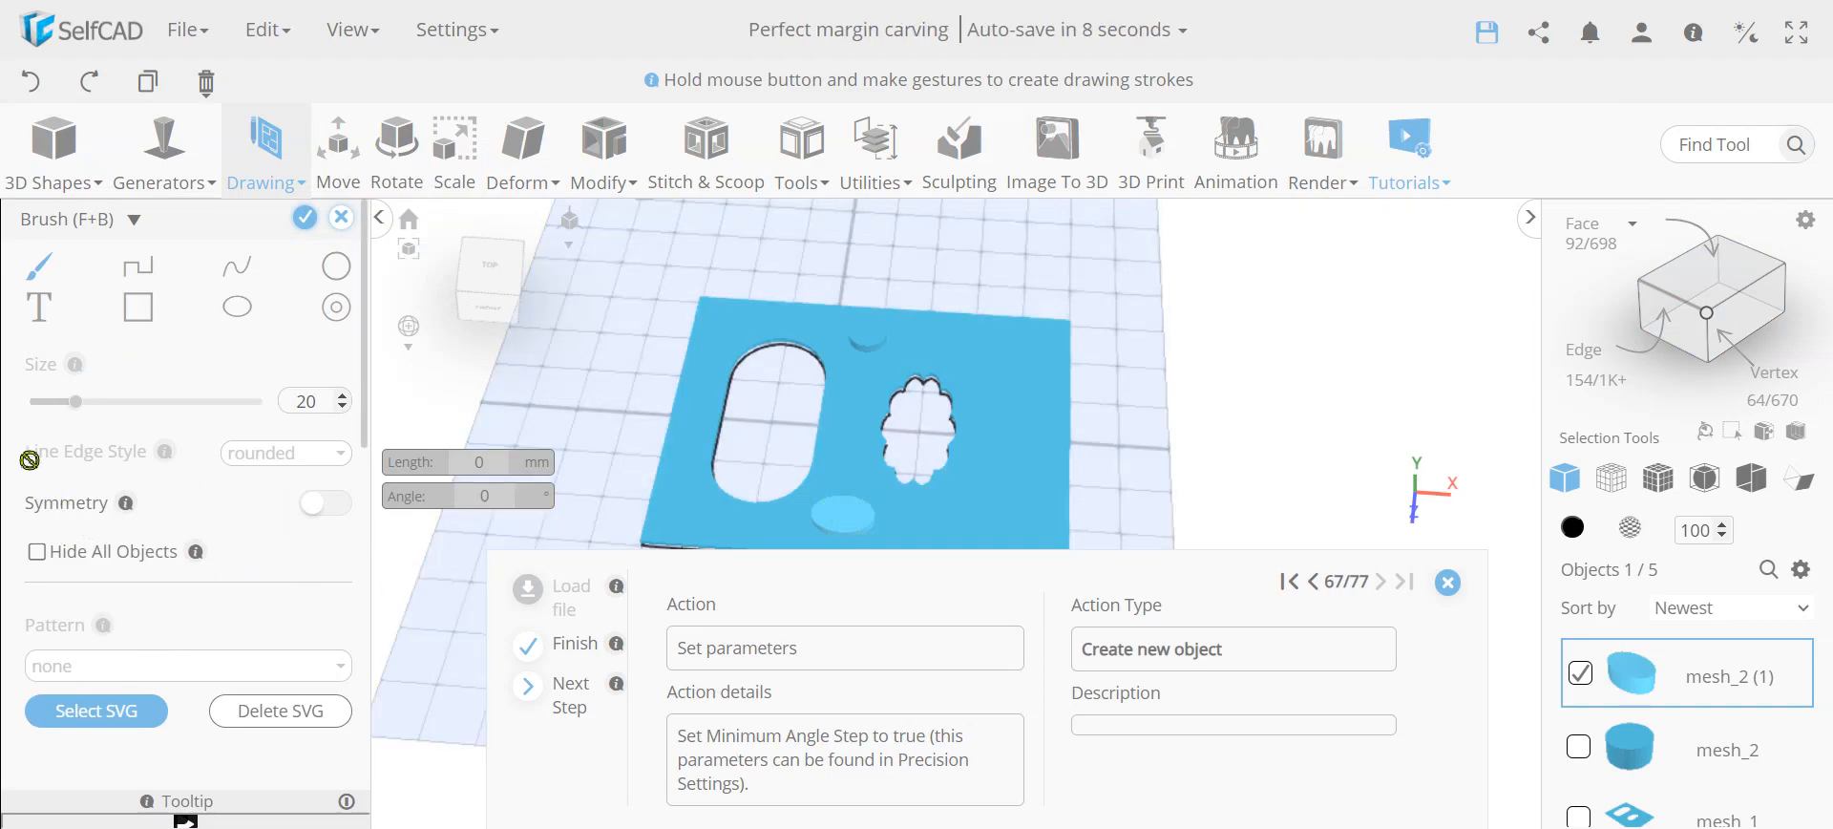
pyautogui.click(270, 457)
pyautogui.click(282, 458)
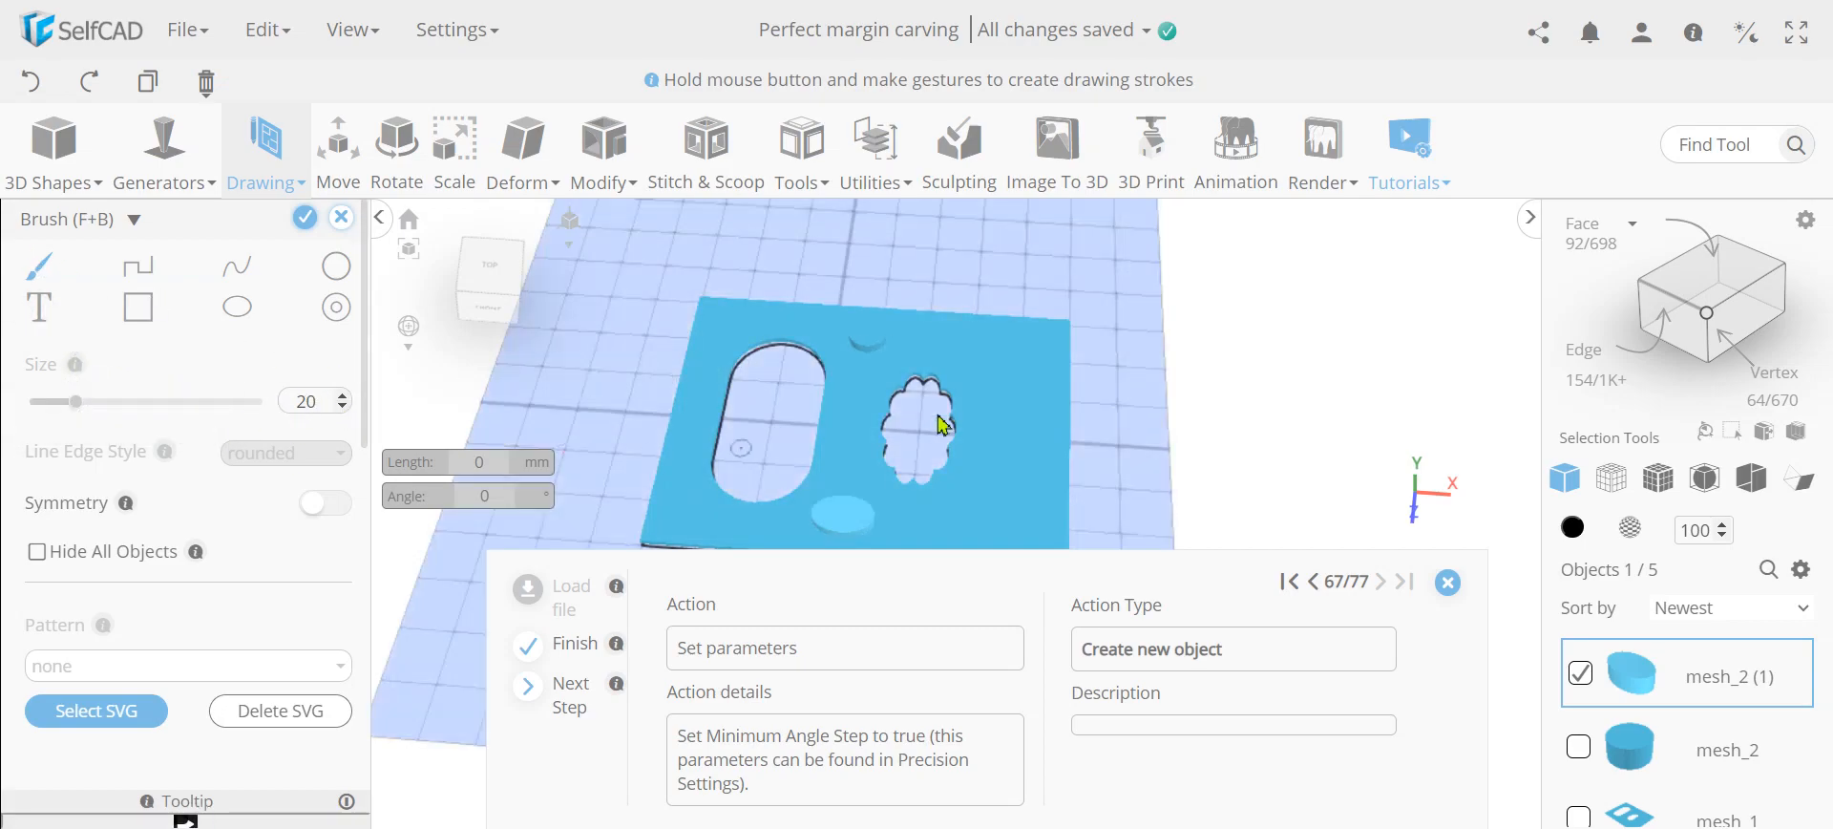
pyautogui.moveTo(997, 468); pyautogui.dragTo(1268, 420, button='right')
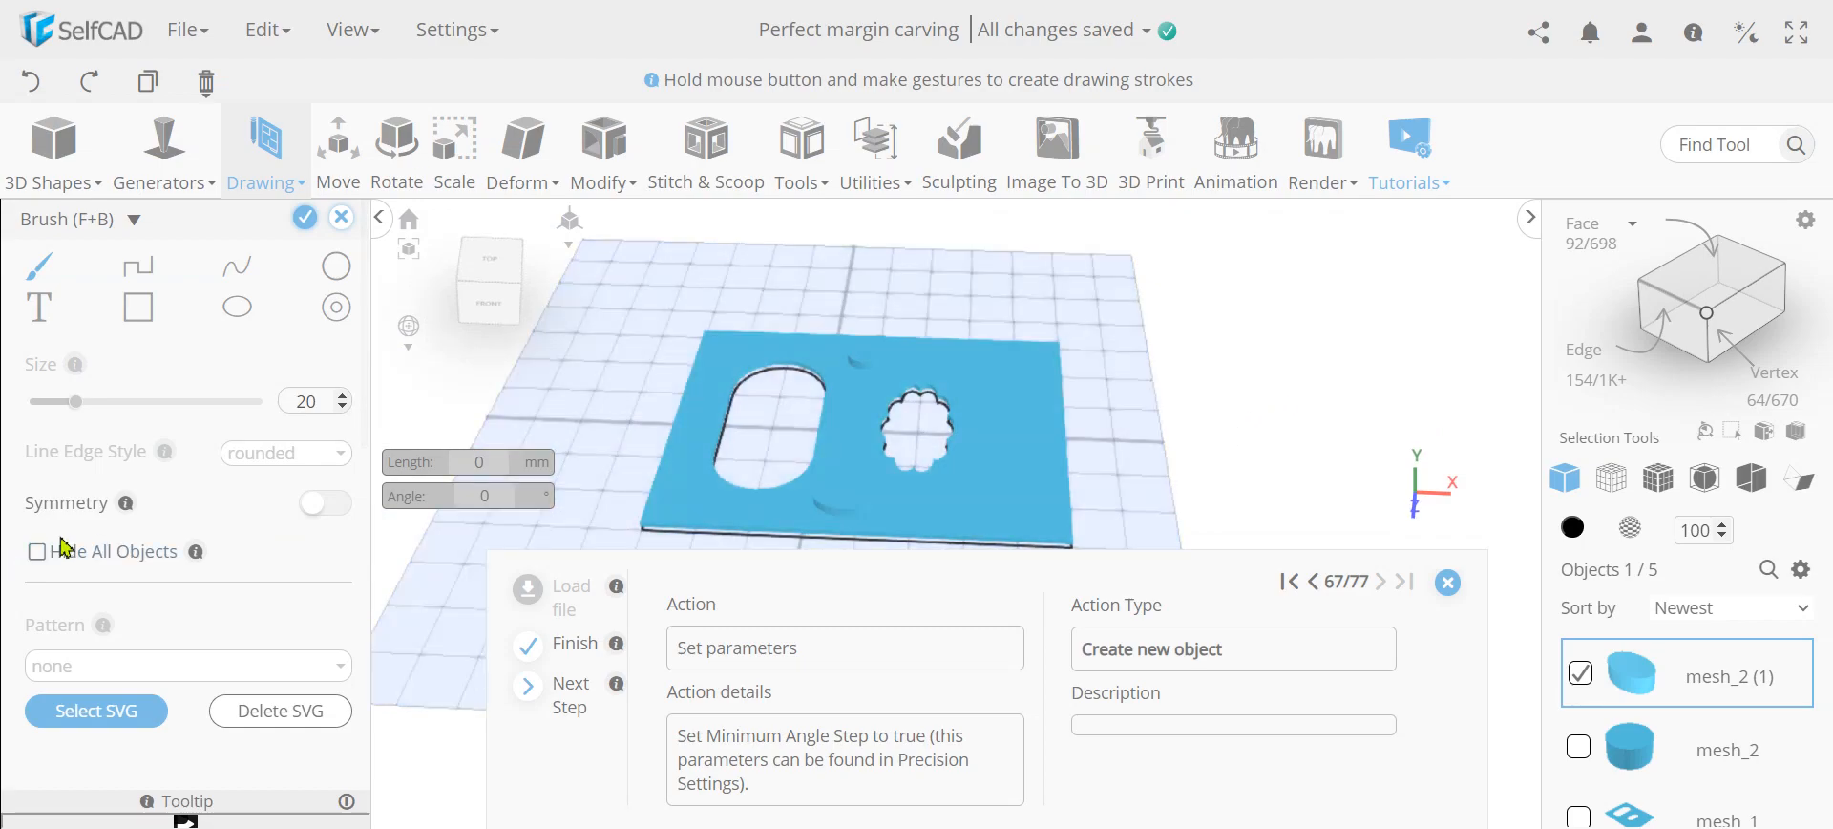
pyautogui.scroll(-4, 217, 472)
pyautogui.click(144, 501)
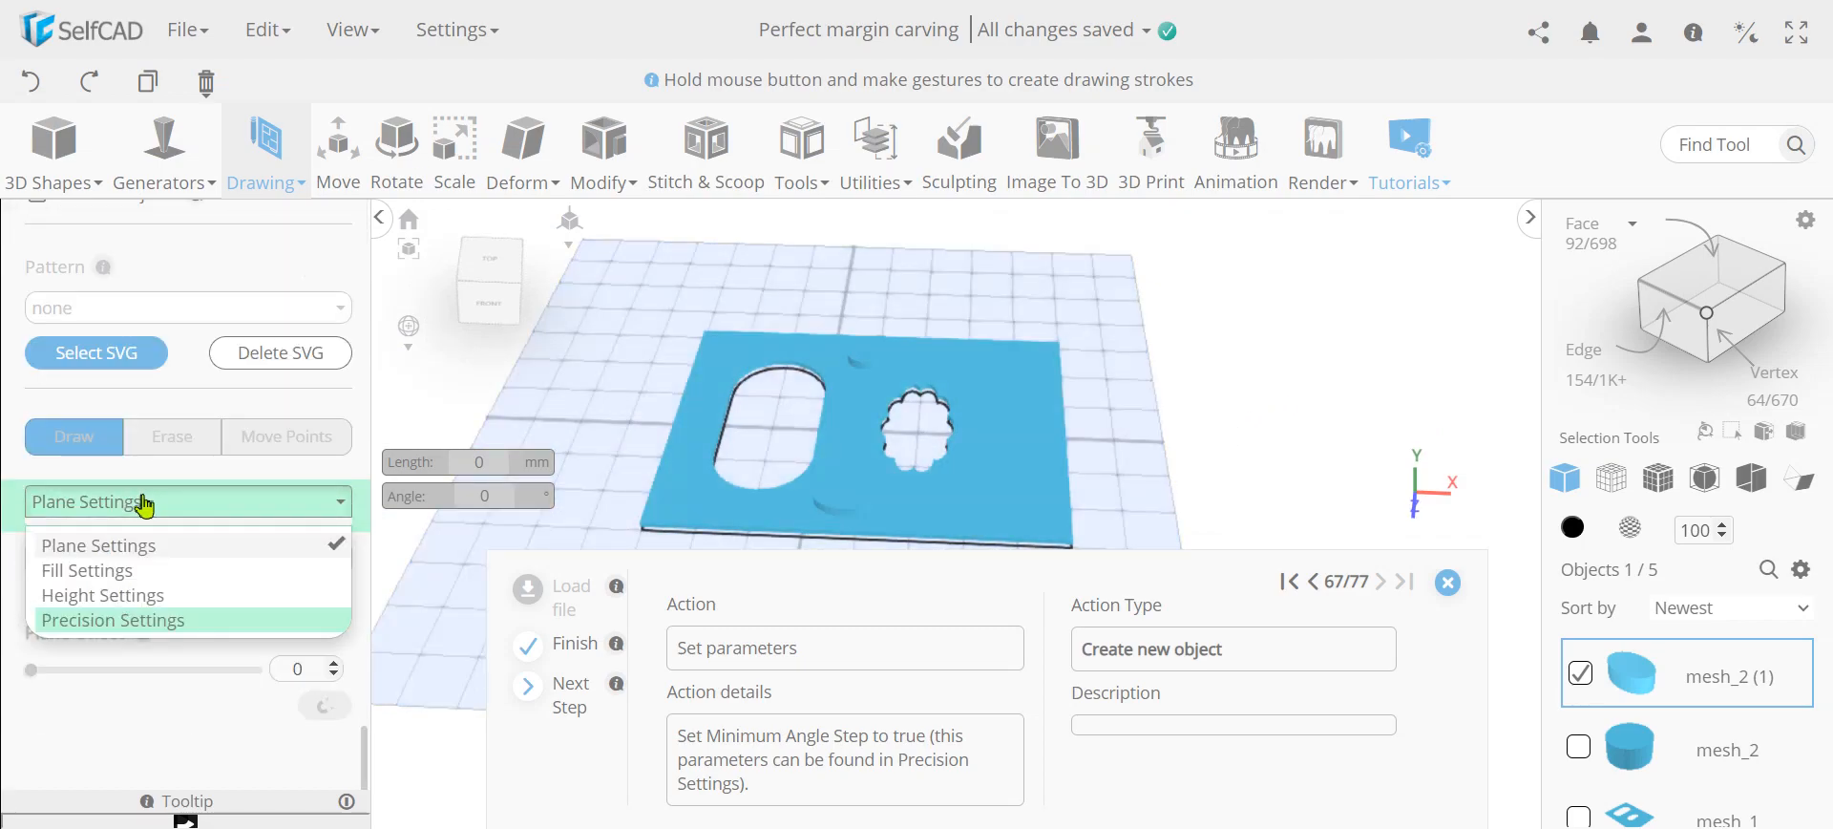
pyautogui.click(136, 626)
pyautogui.scroll(-1, 159, 611)
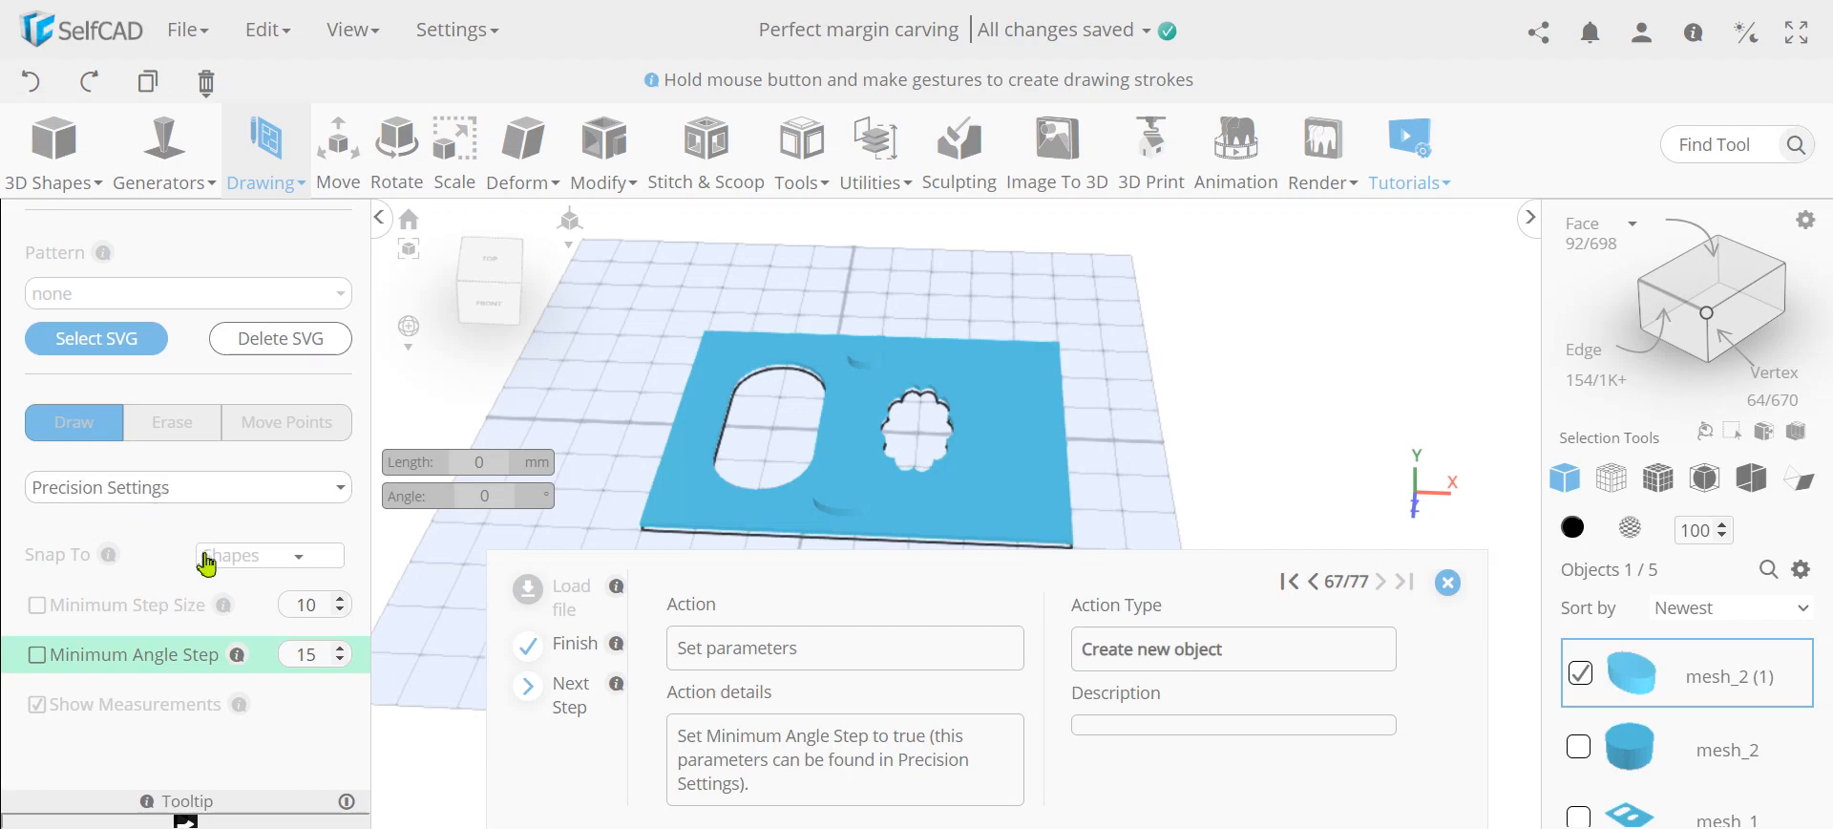
pyautogui.click(36, 653)
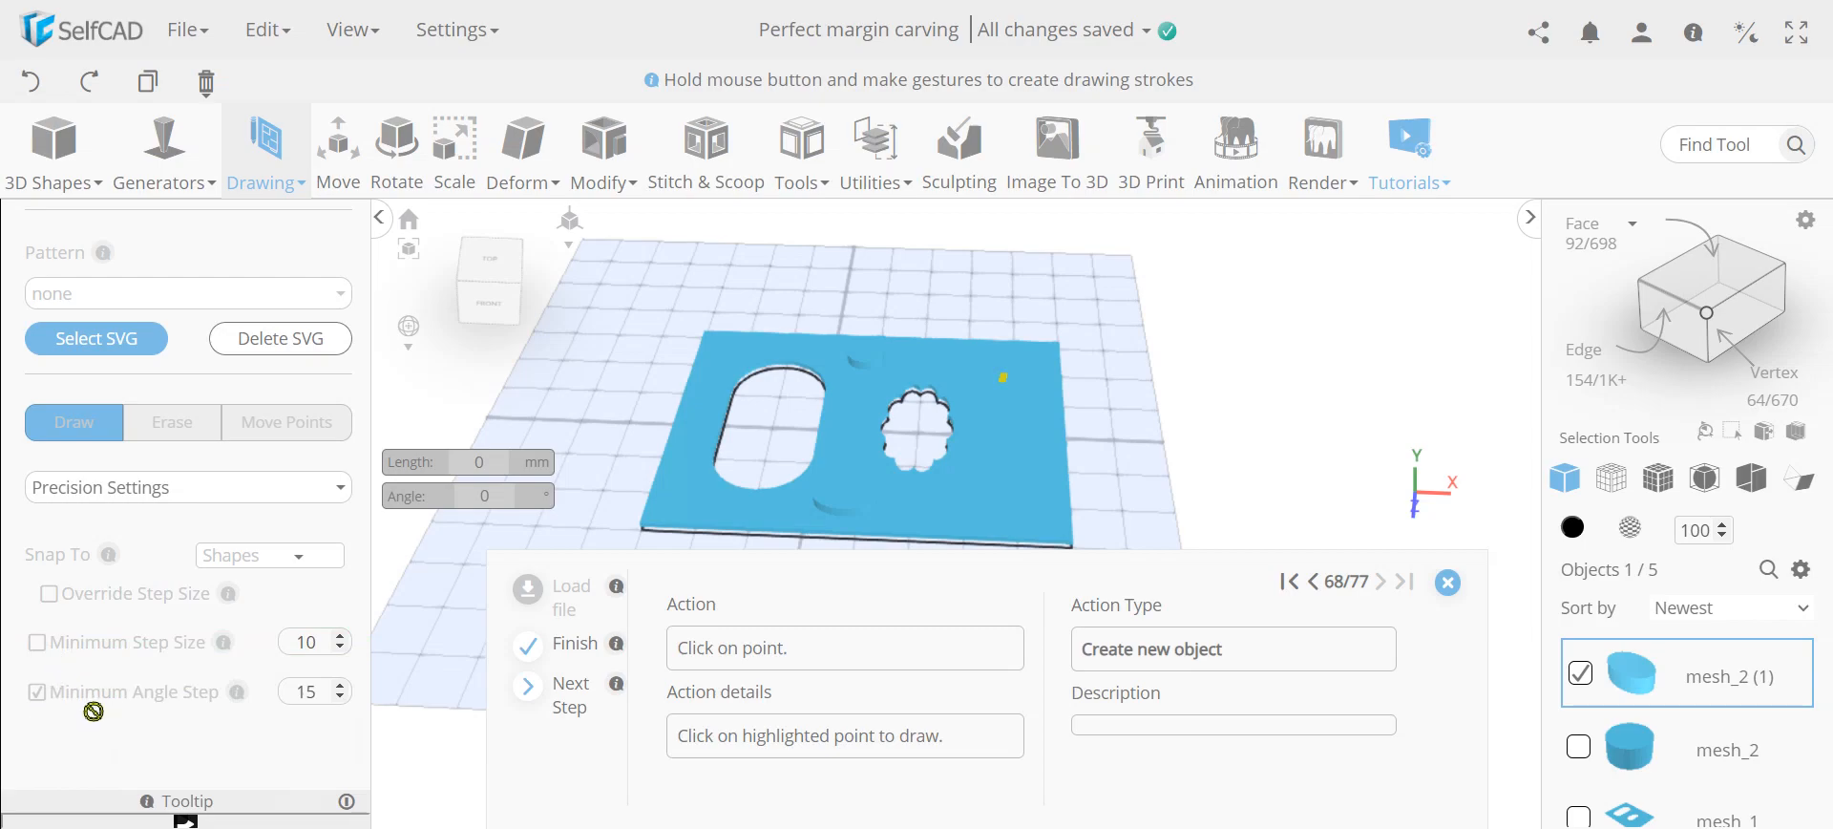
# Draw a straight brush stroke along Z between the two highlighted points beside the scalloped cutout, and finalize the drawing.
pyautogui.click(304, 164)
pyautogui.scroll(4, 141, 596)
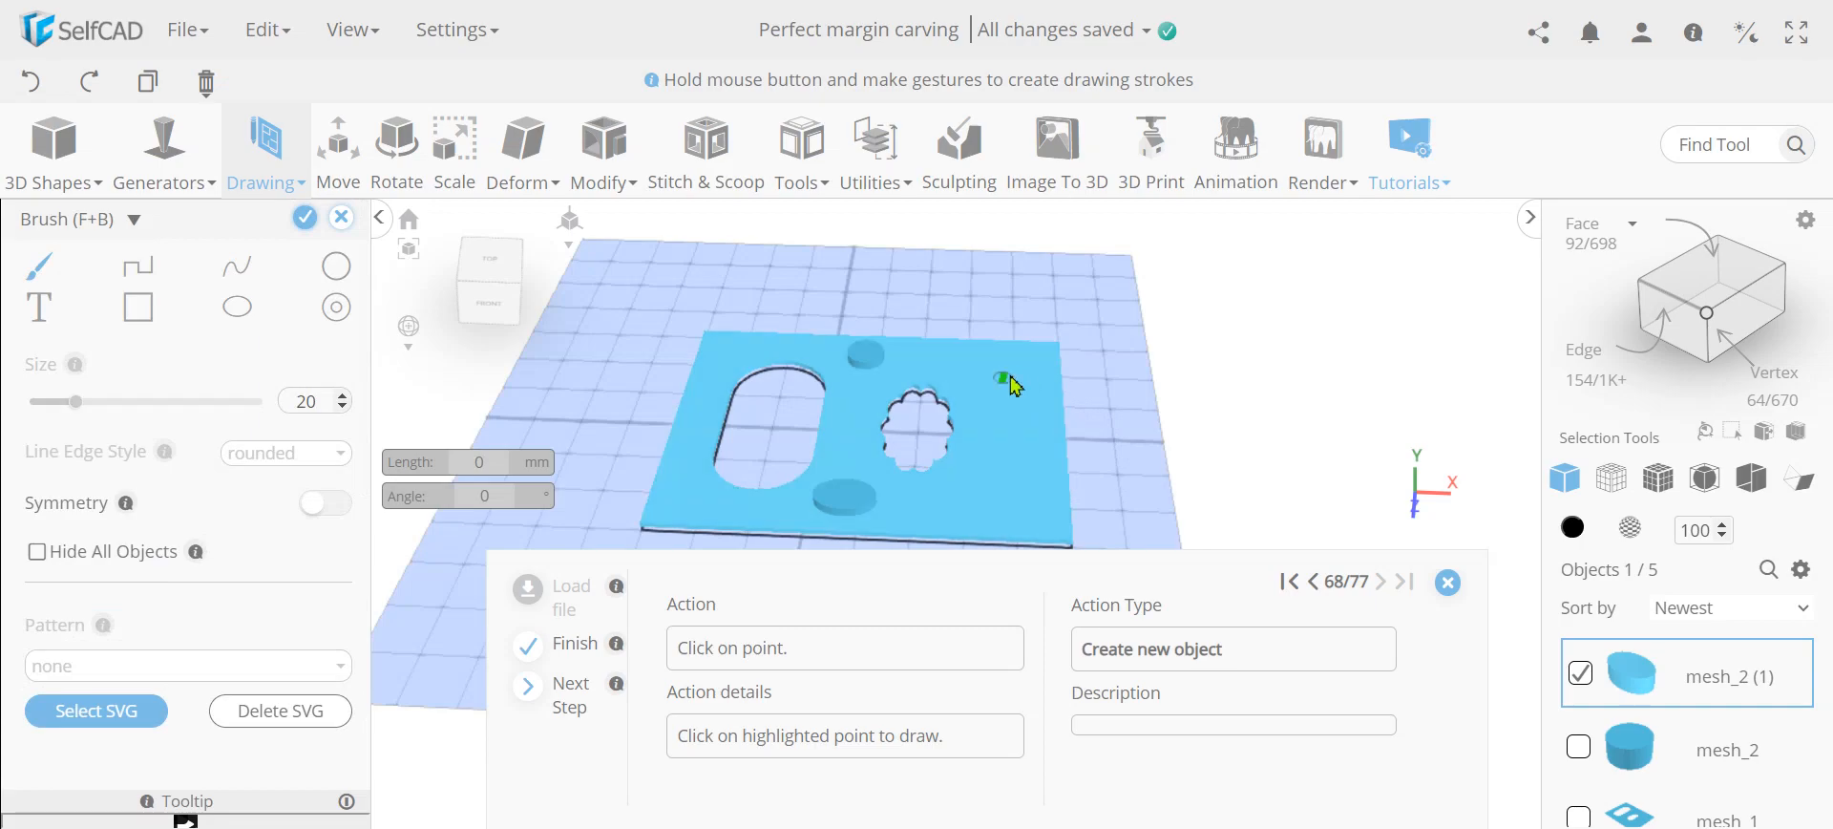
pyautogui.moveTo(1009, 374)
pyautogui.mouseDown()
pyautogui.moveTo(1005, 421)
pyautogui.moveTo(983, 427)
pyautogui.moveTo(1007, 451)
pyautogui.mouseUp()
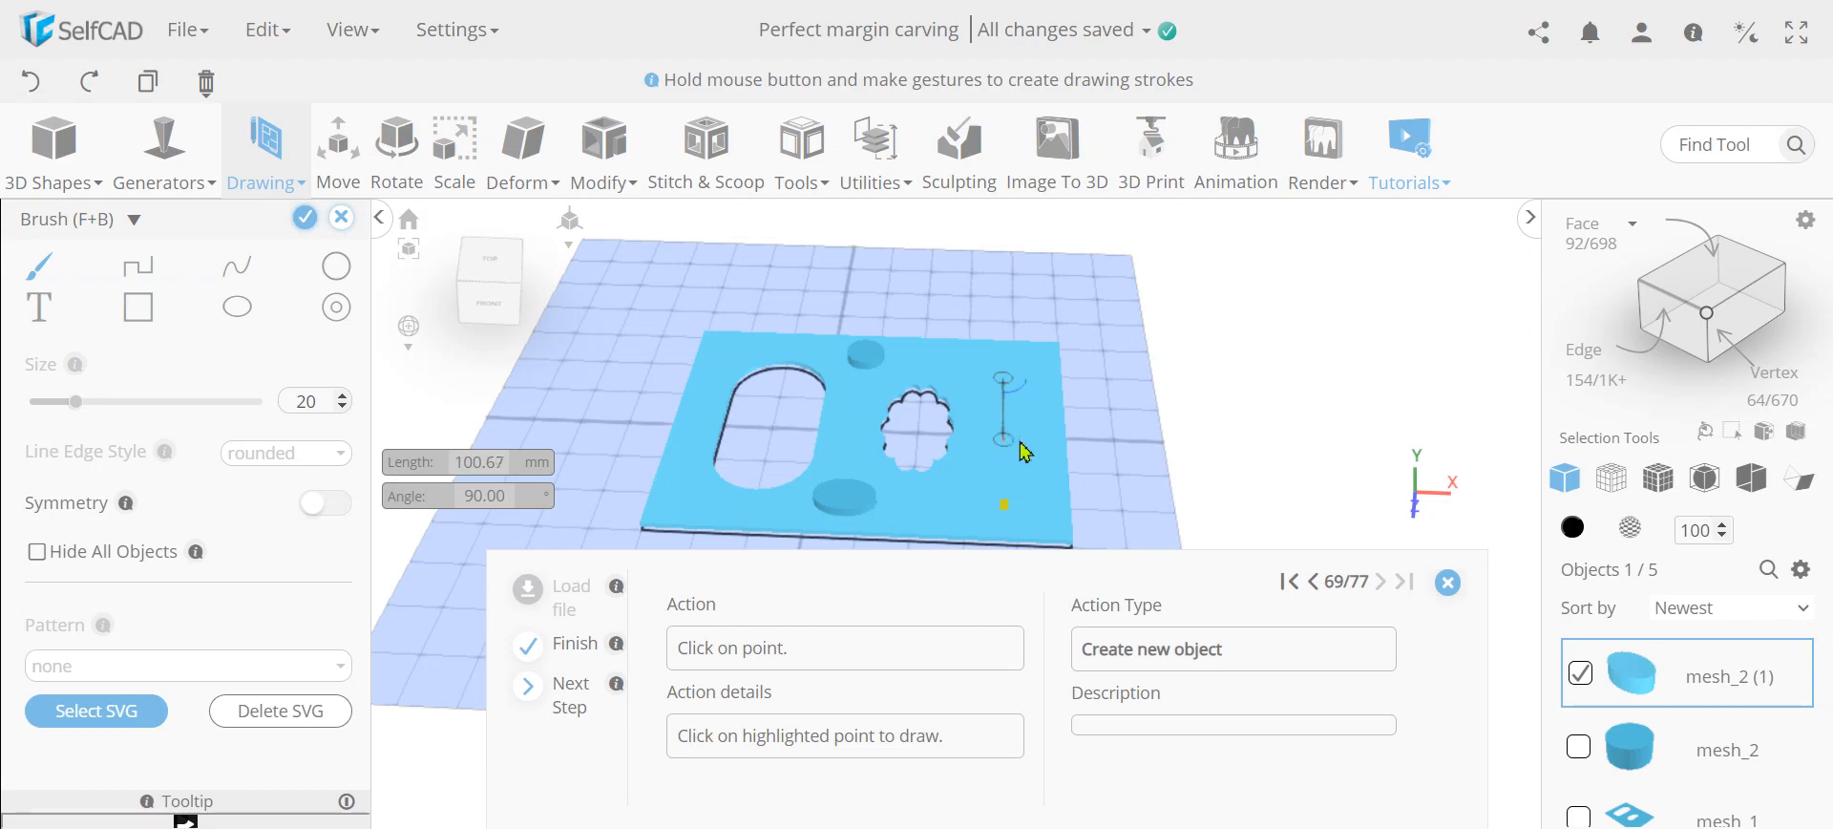
pyautogui.scroll(-4, 233, 623)
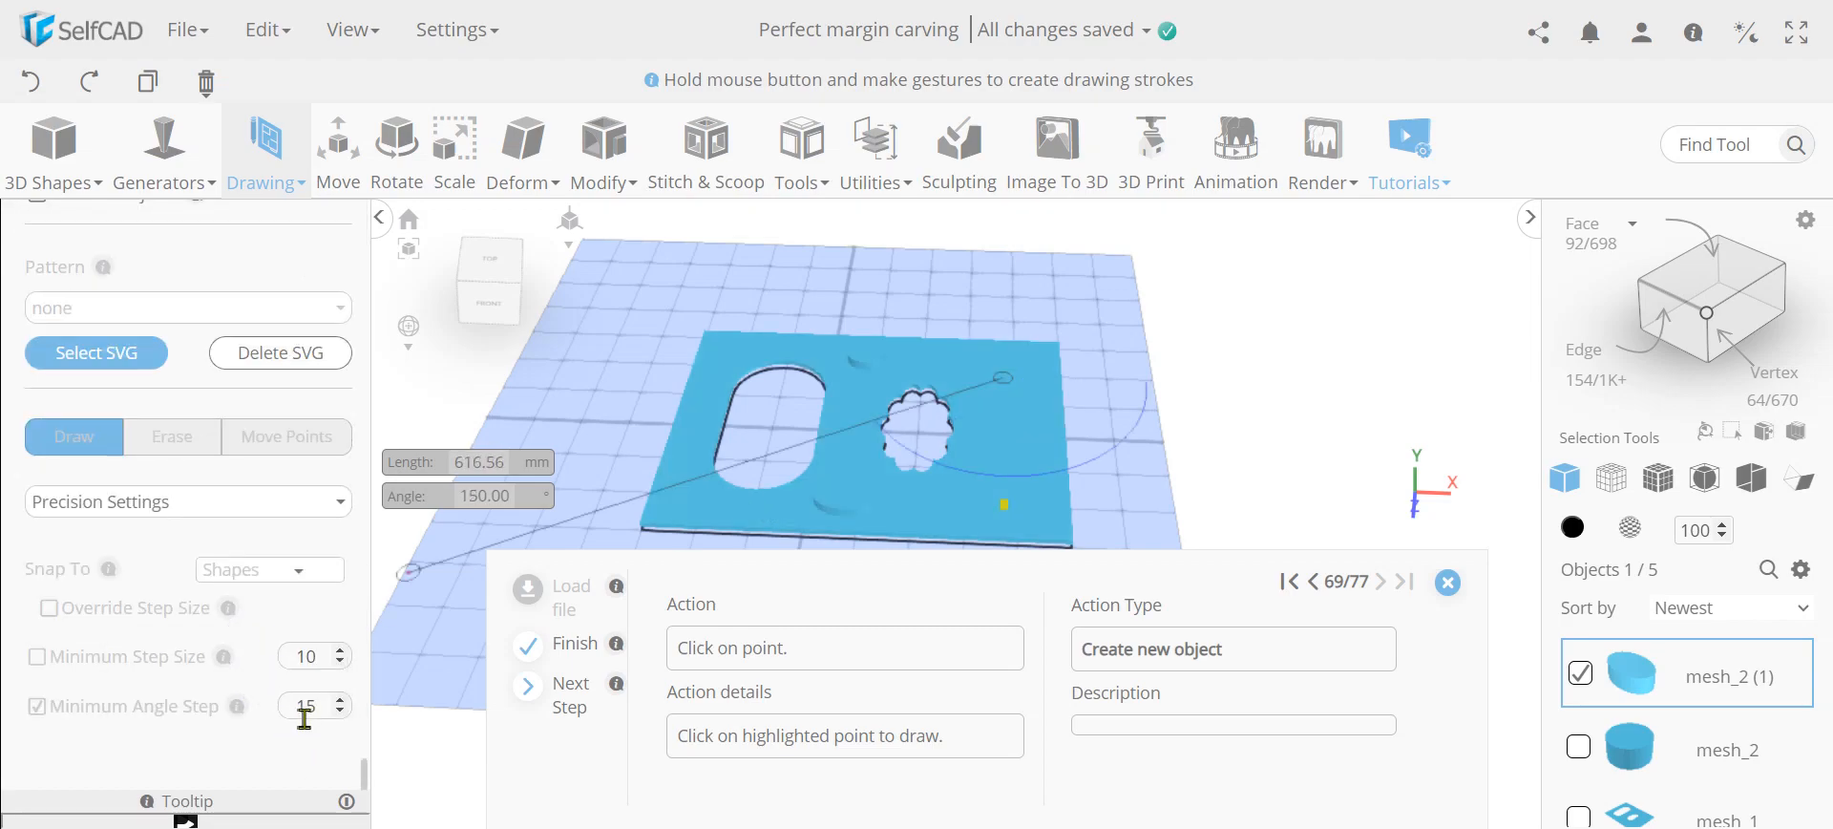
pyautogui.click(1004, 466)
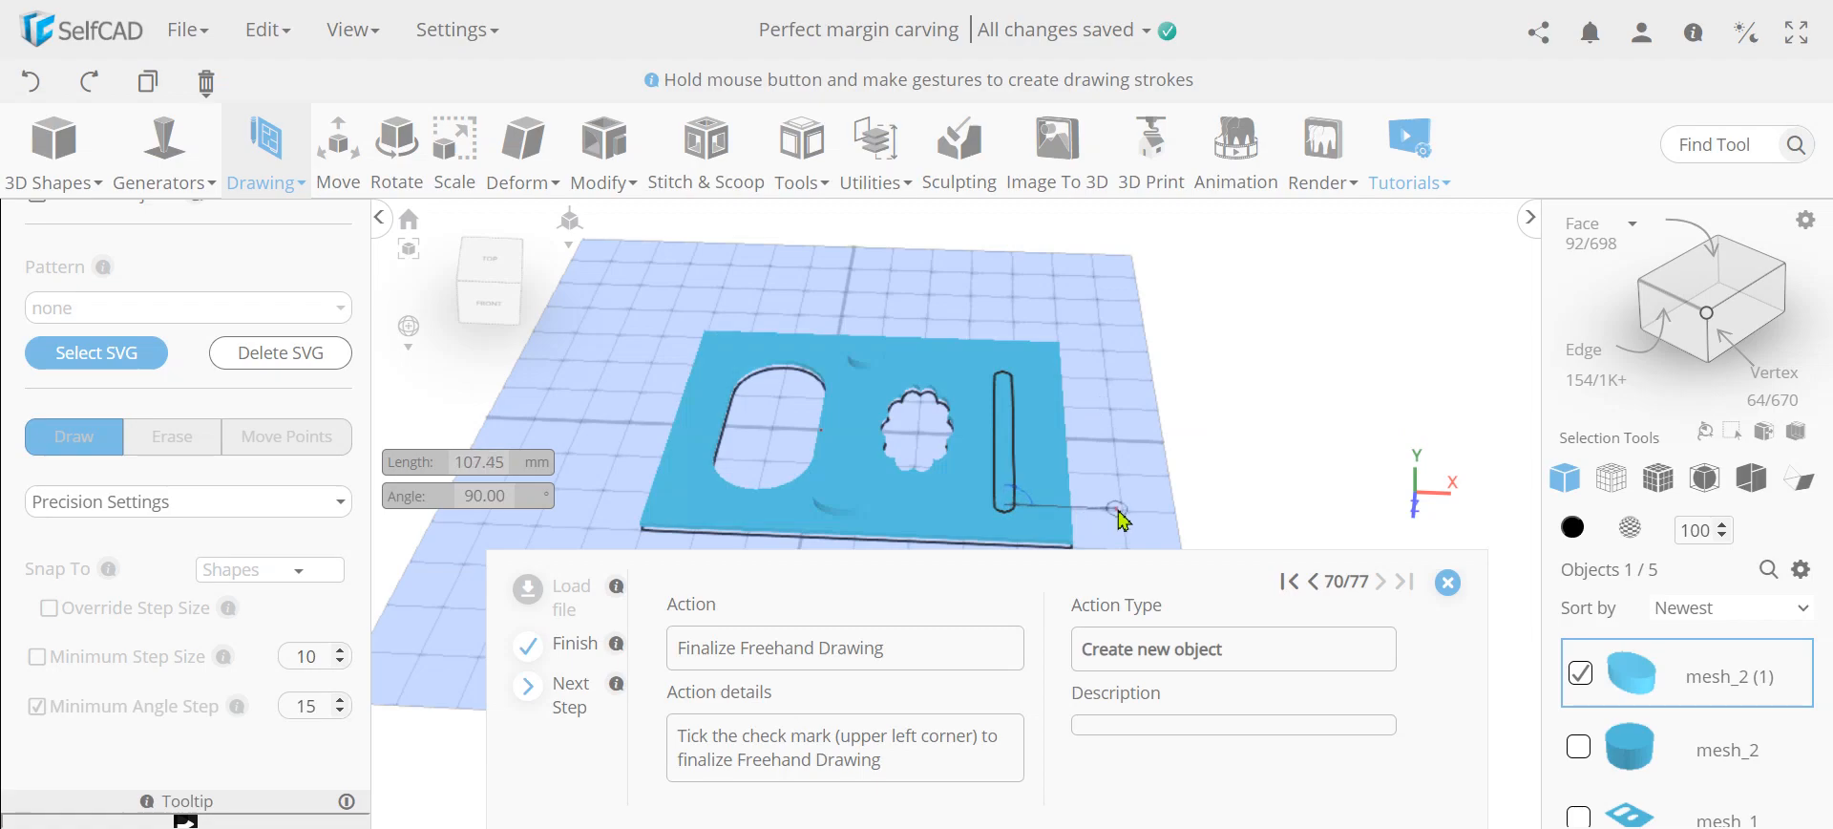
pyautogui.scroll(5, 210, 534)
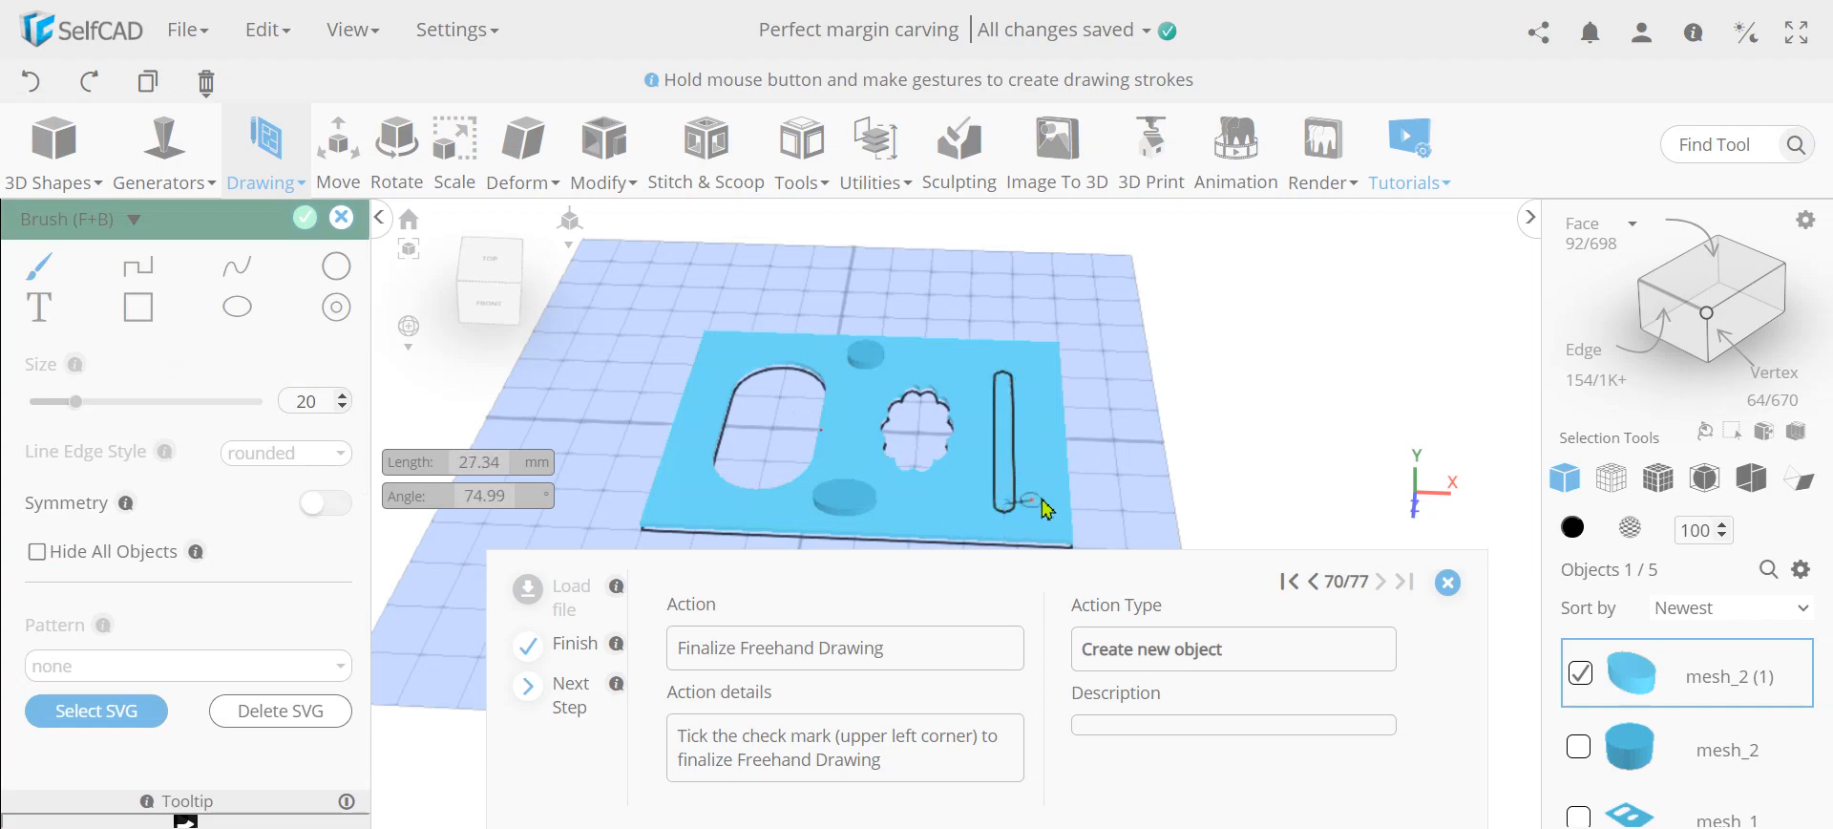
pyautogui.moveTo(263, 154)
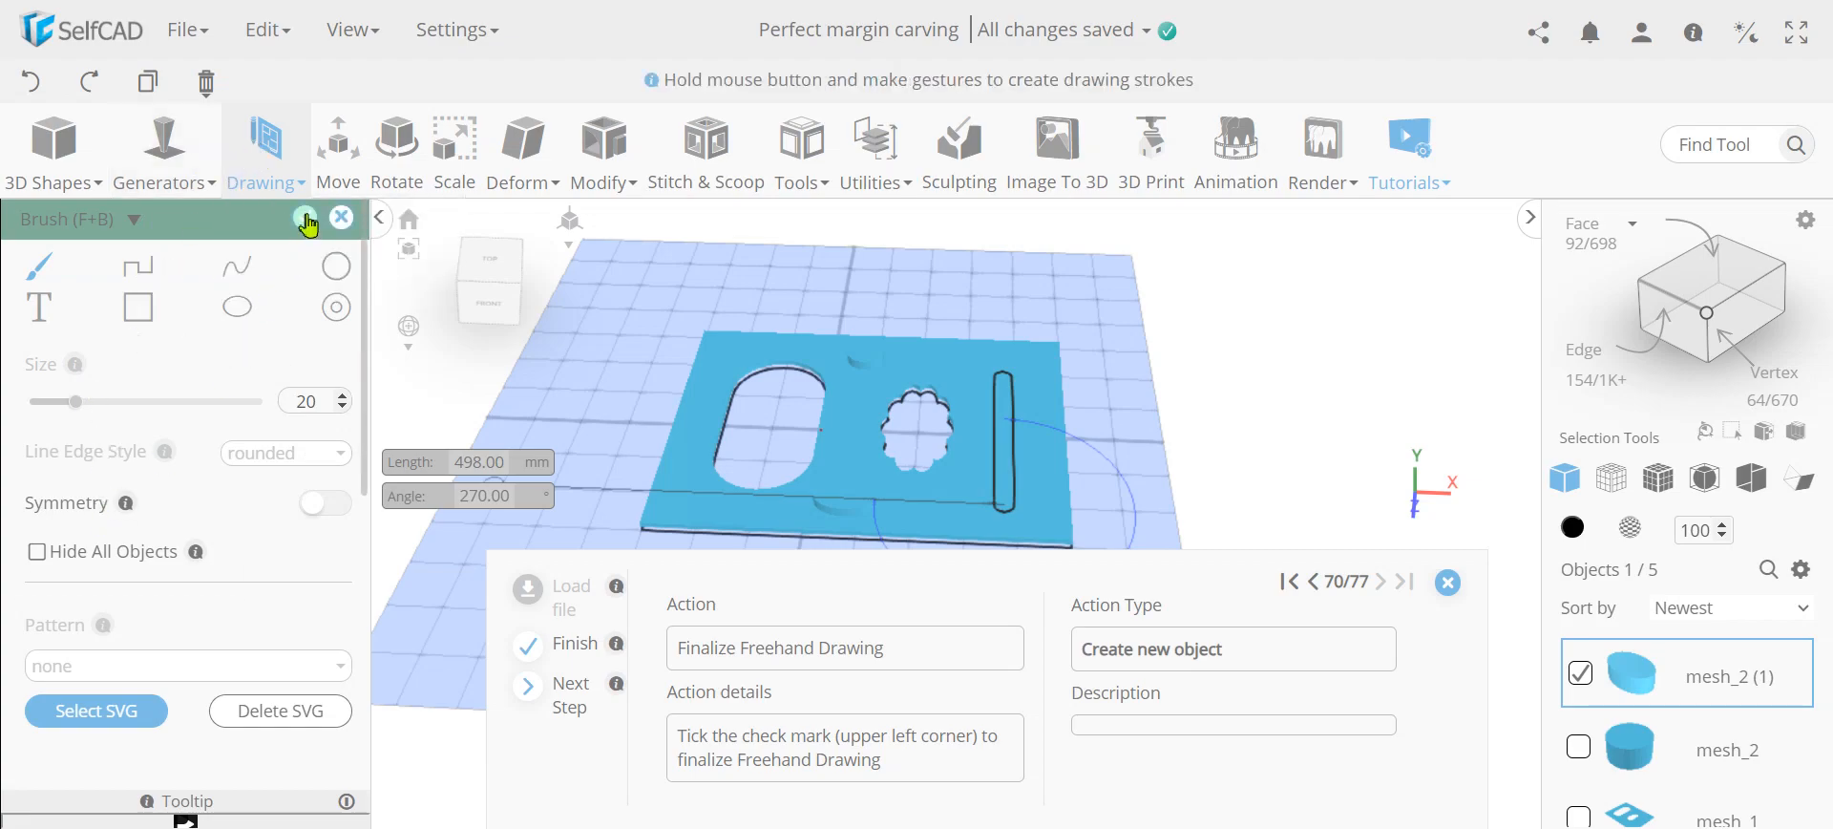
pyautogui.click(304, 220)
# Add both cylinders, mesh_2 and mesh_2 (1), and the plate mesh_1 to the selection along with drawing_1.
pyautogui.moveTo(1146, 405); pyautogui.dragTo(1010, 467)
pyautogui.scroll(5, 965, 461)
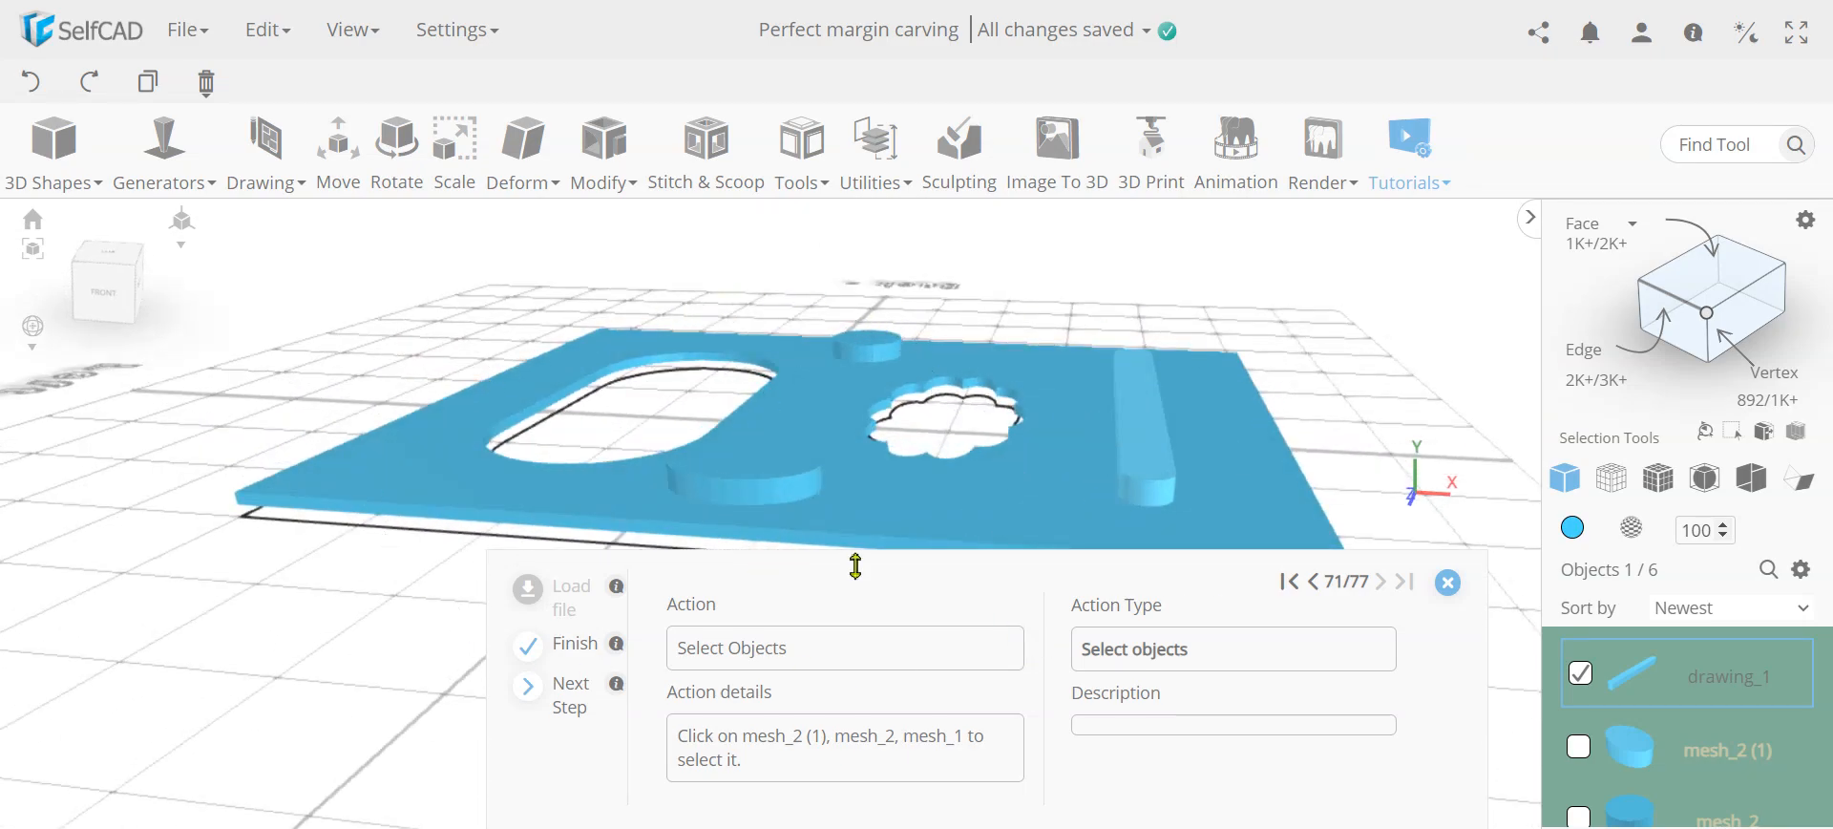
pyautogui.click(872, 347)
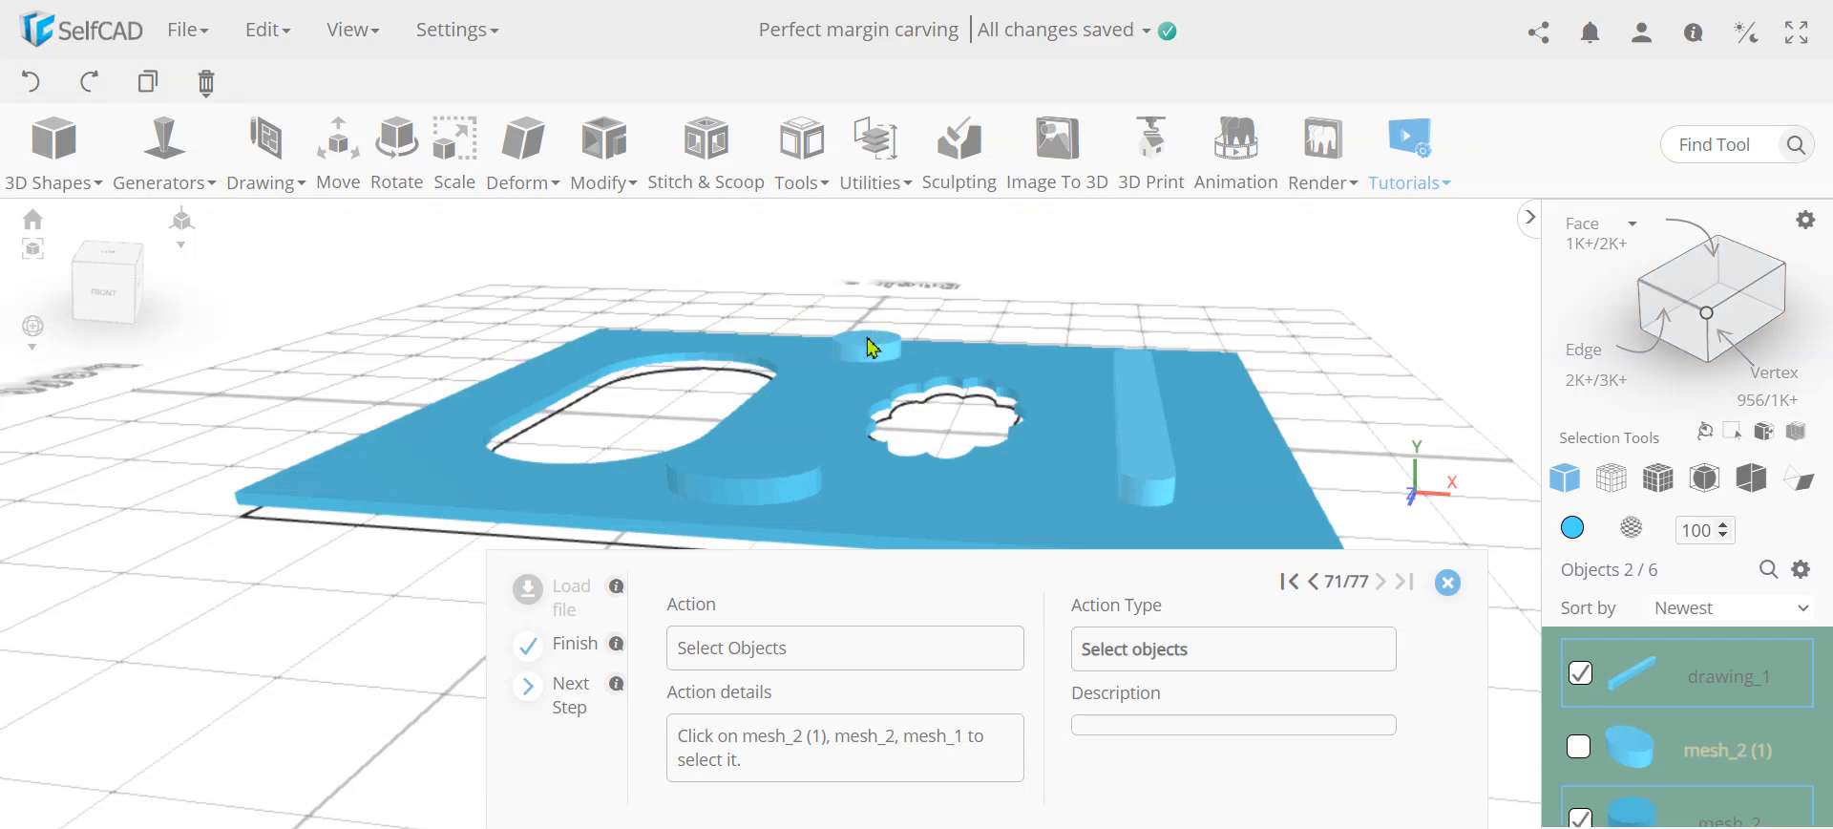
pyautogui.click(802, 473)
pyautogui.click(830, 425)
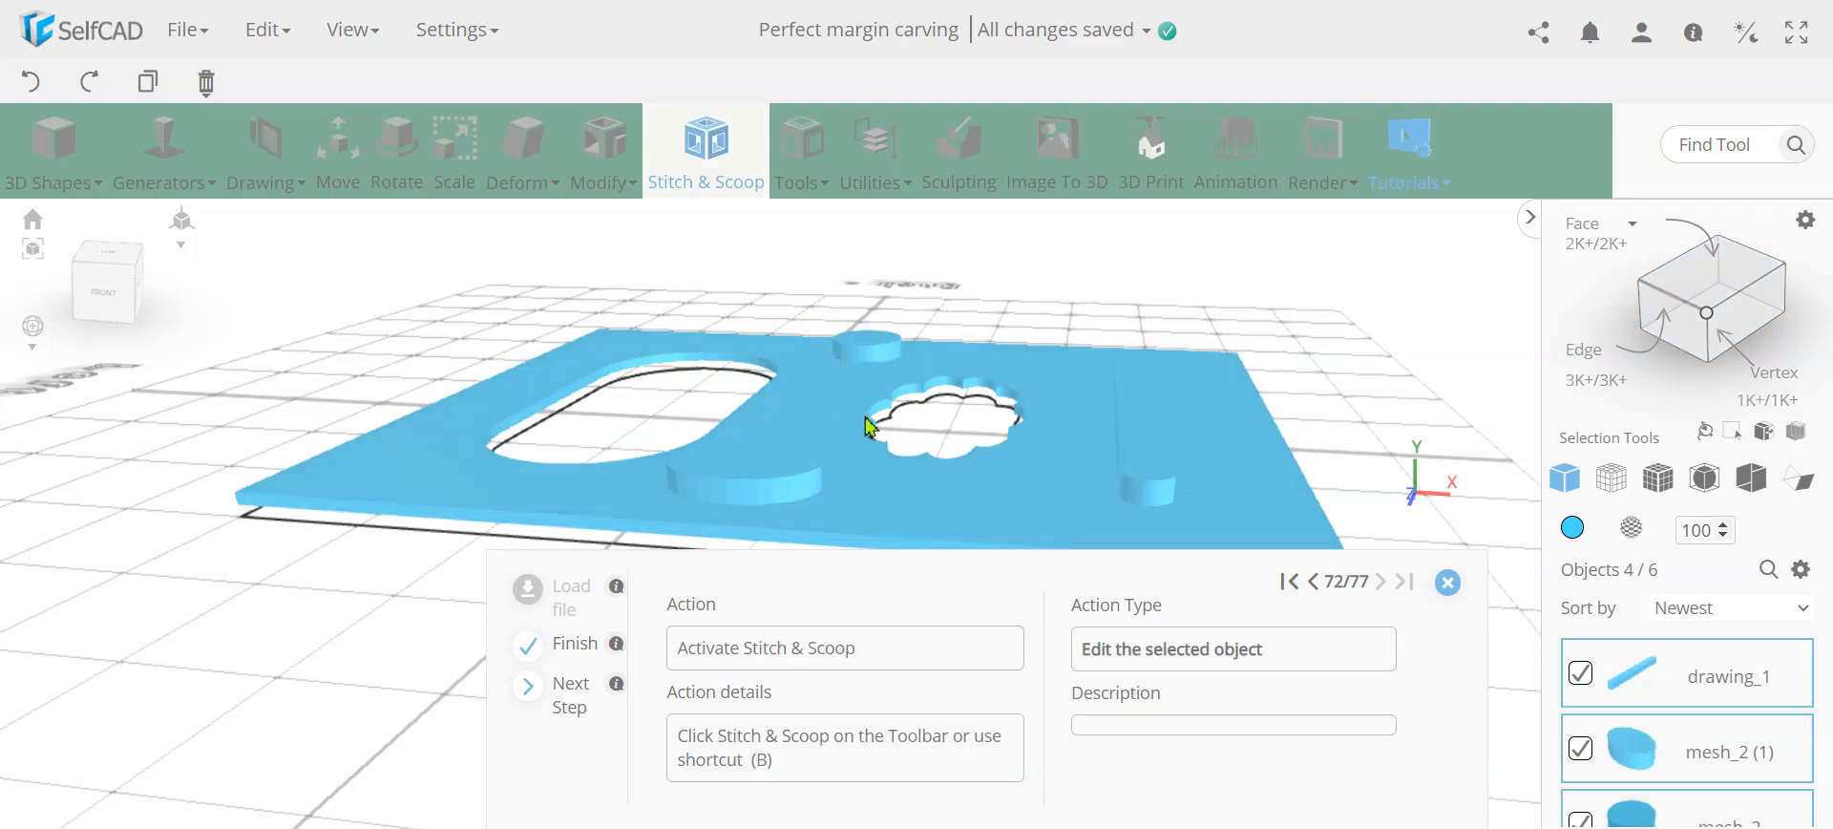
# Subtract mesh_2, mesh_2 (1) and drawing_1 from the plate mesh_1 with the Stitch & Scoop Difference operation, and finalize it.
pyautogui.click(704, 165)
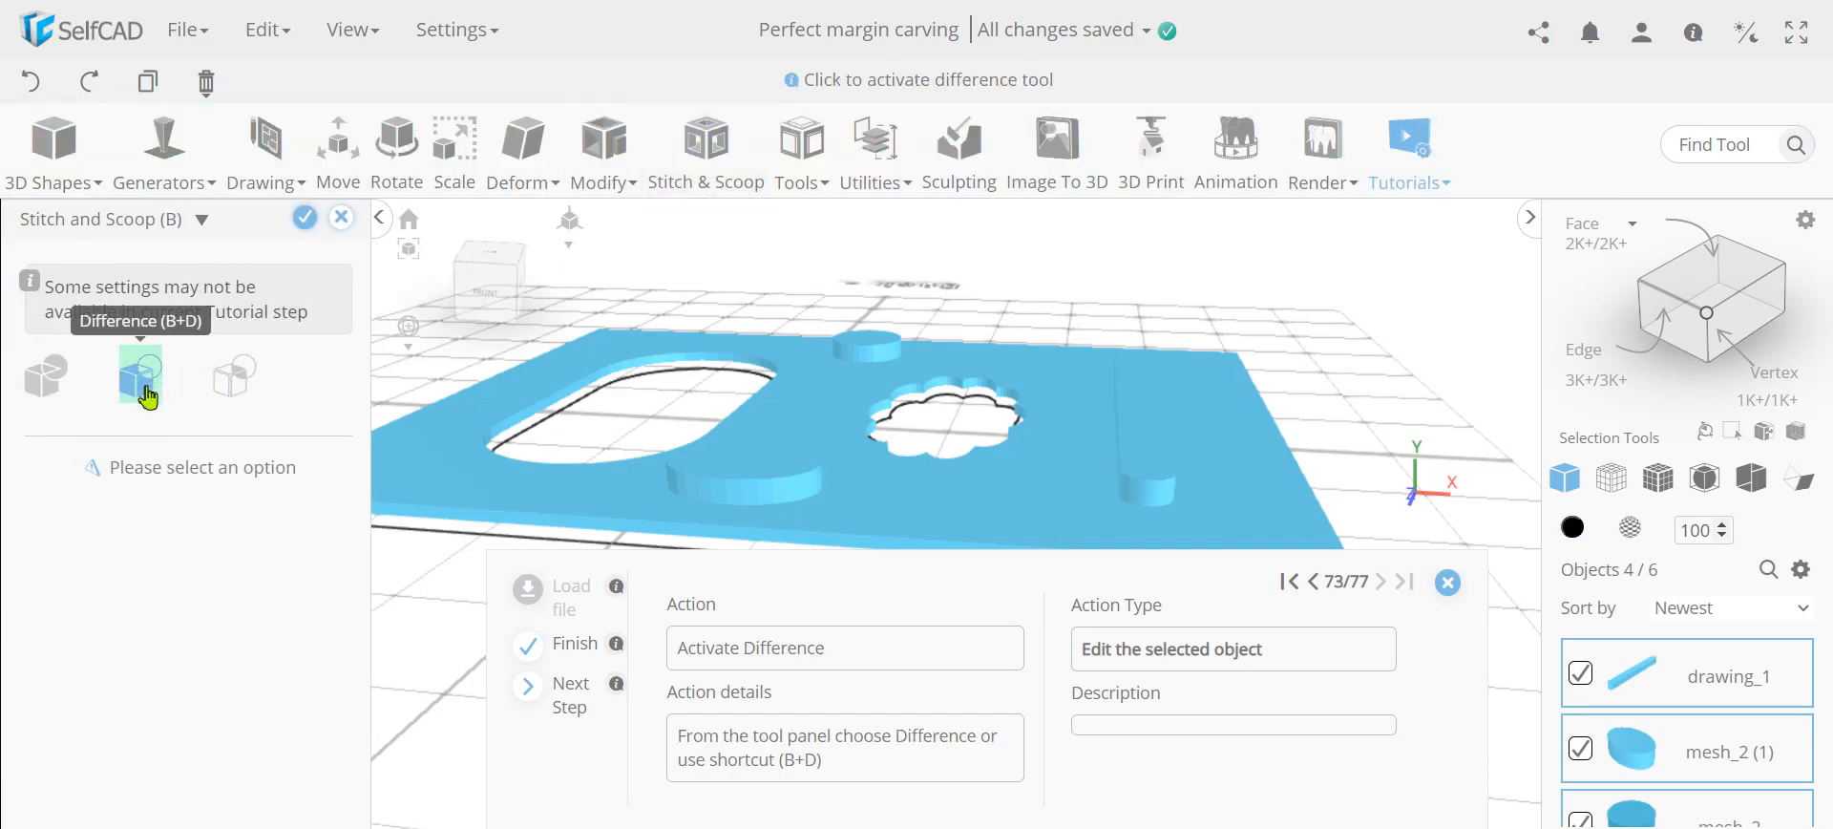
pyautogui.click(141, 376)
pyautogui.click(148, 506)
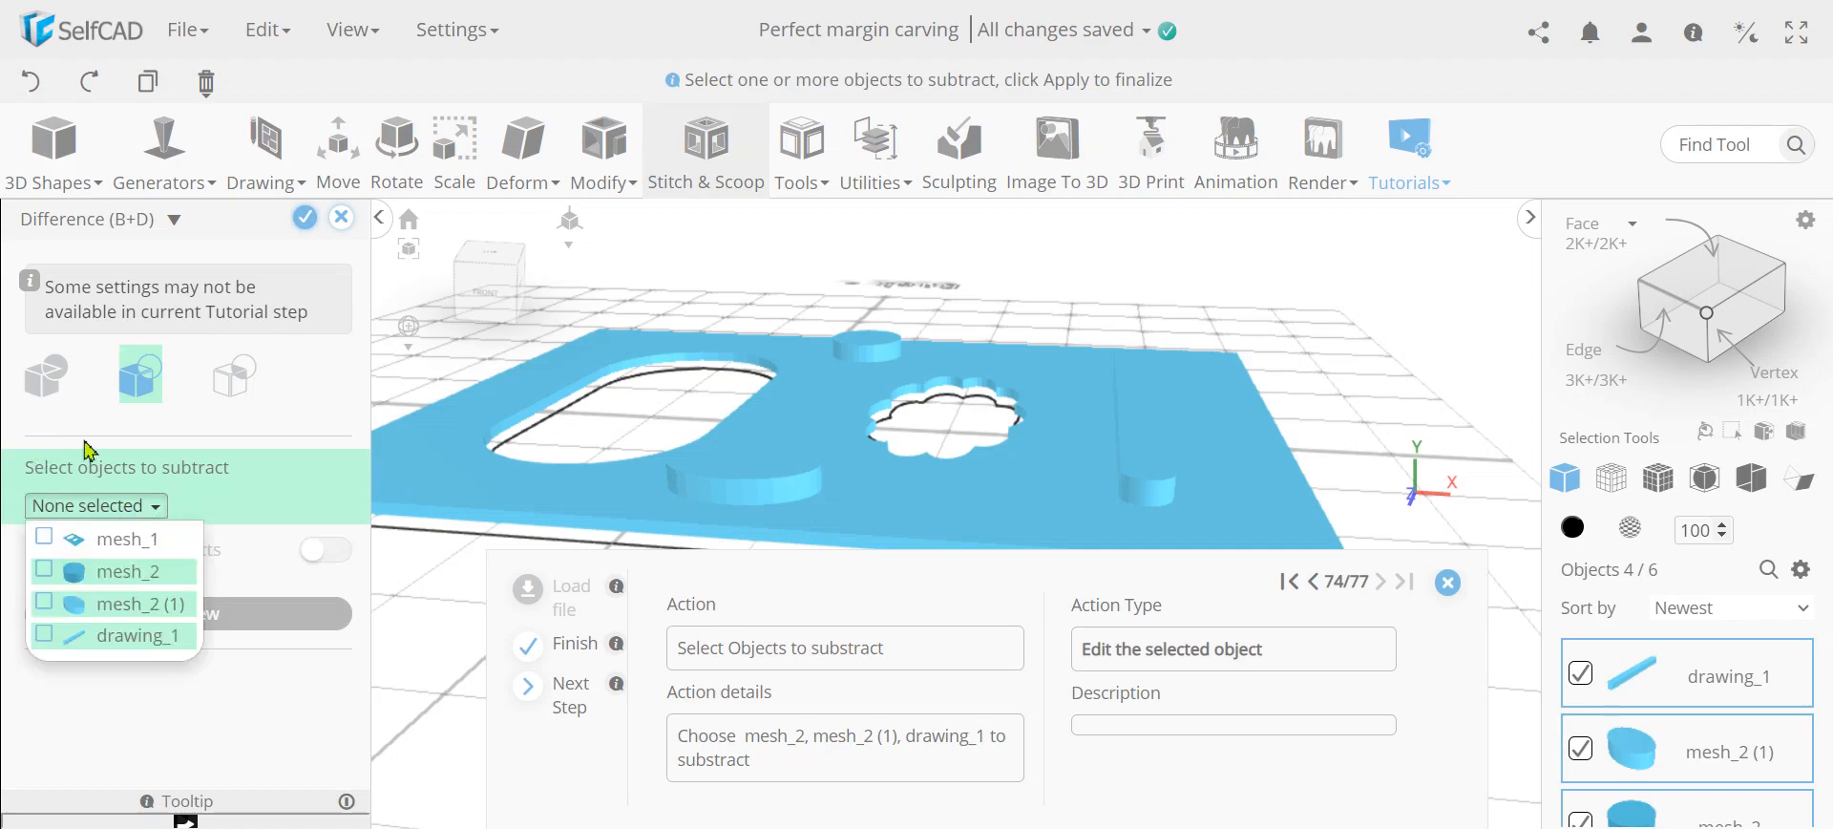
pyautogui.click(43, 571)
pyautogui.click(42, 603)
pyautogui.click(43, 634)
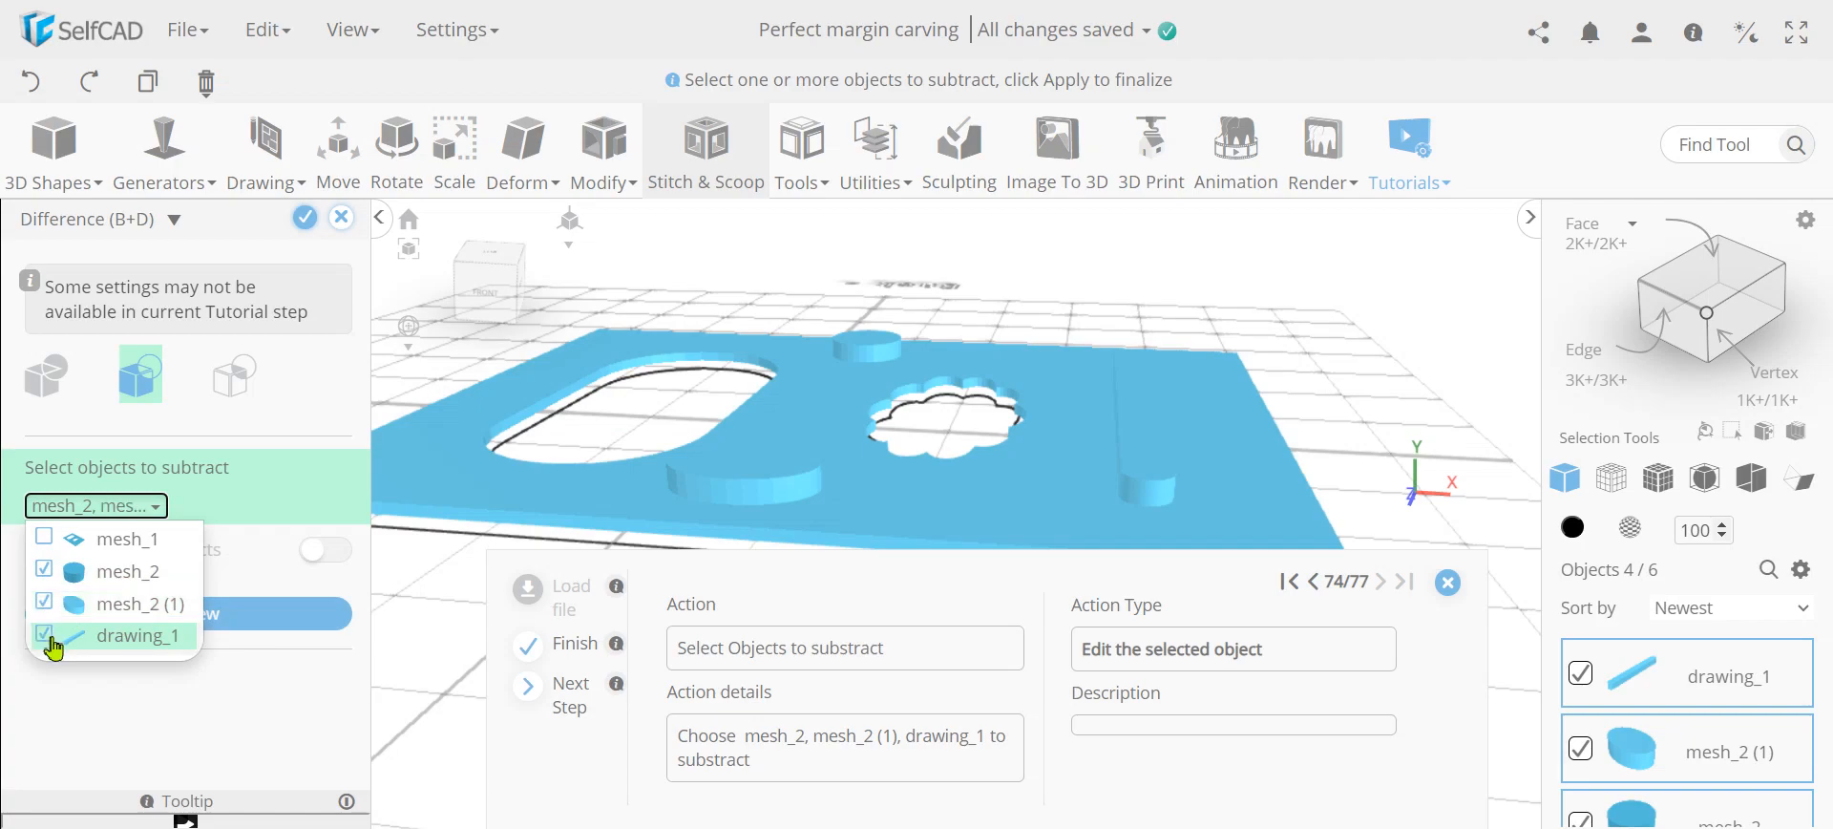
pyautogui.click(304, 231)
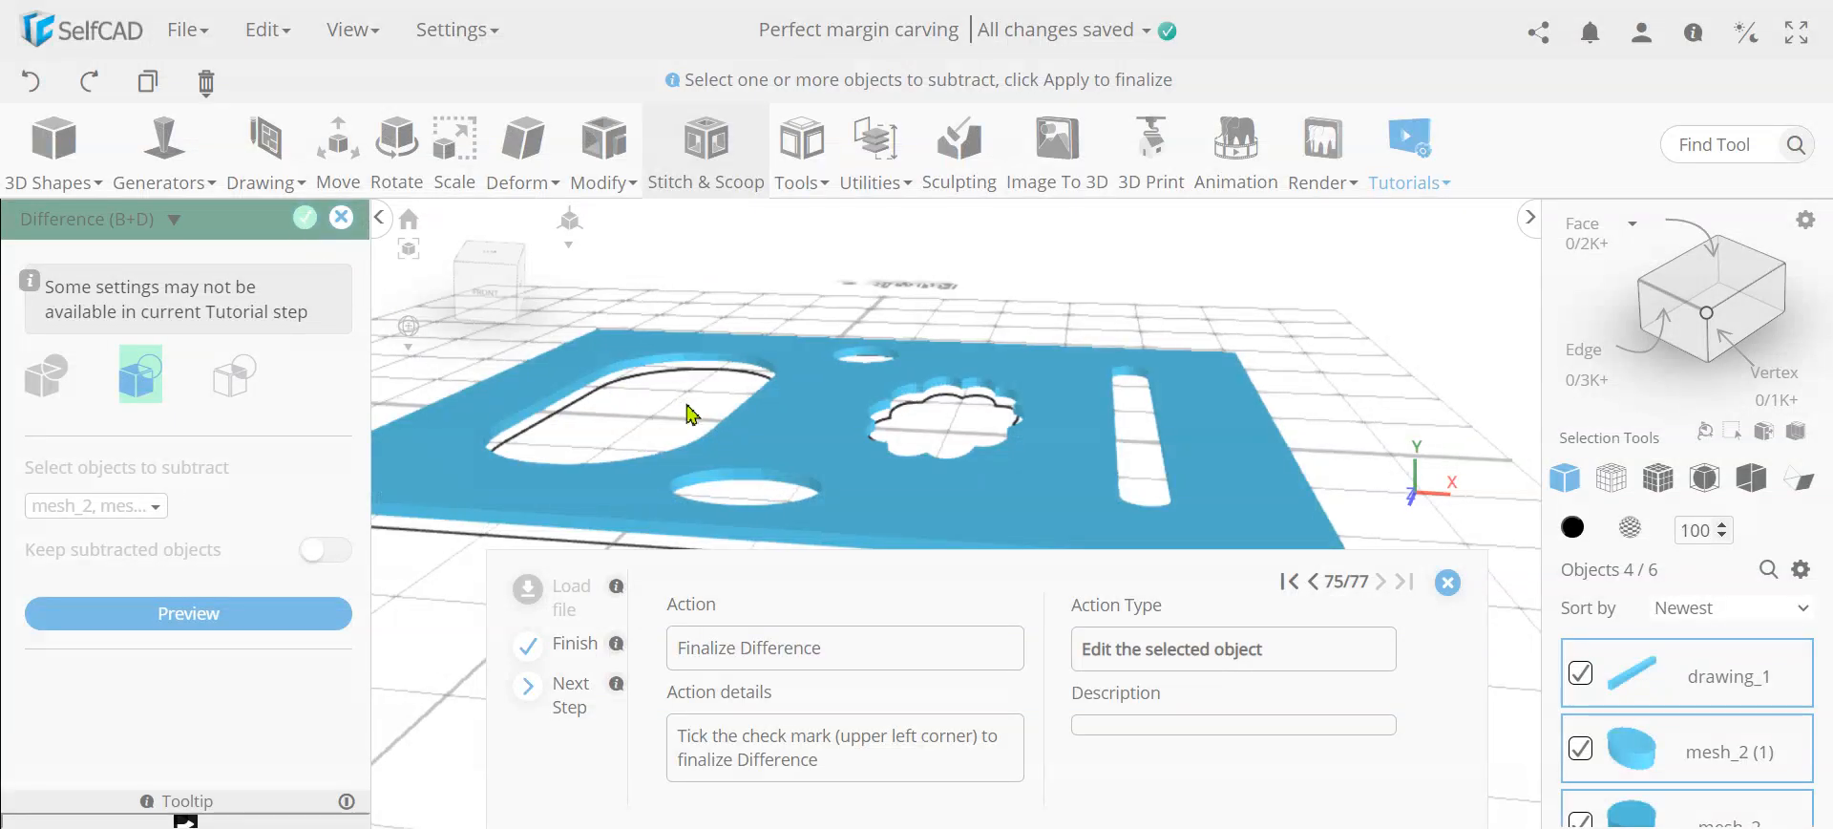
pyautogui.click(306, 228)
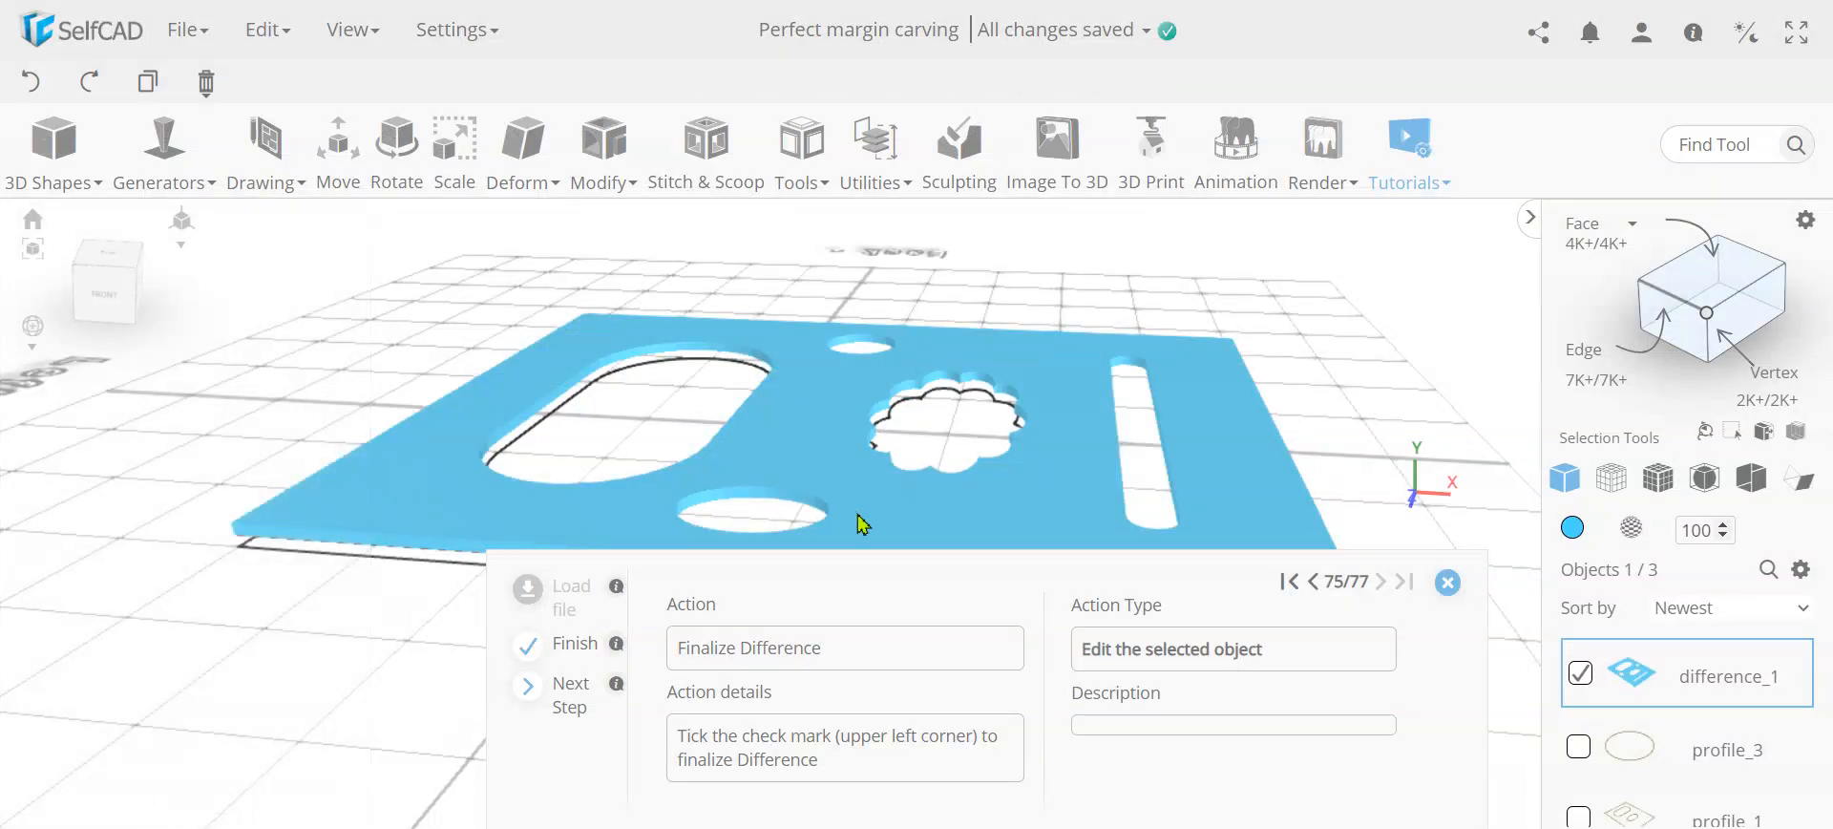
# Invert the selection from difference_1 to the leftover profiles profile_3 and profile_1, delete them, and close the tutorial.
pyautogui.moveTo(908, 415); pyautogui.dragTo(932, 446, button='right')
pyautogui.scroll(-3, 903, 376)
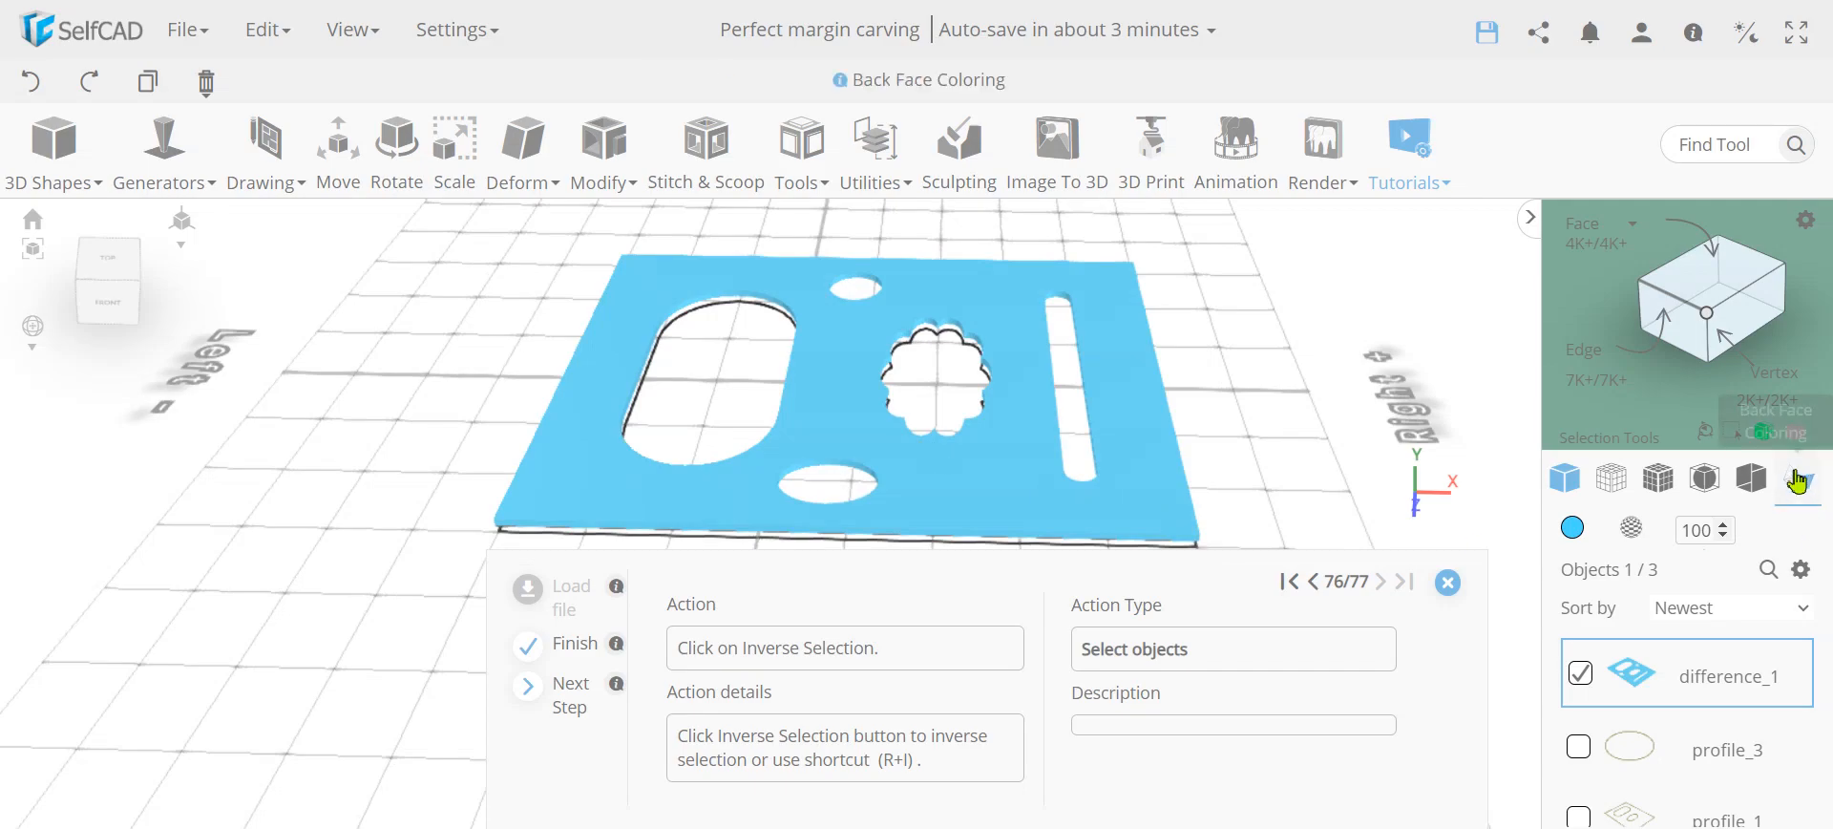
pyautogui.click(1767, 434)
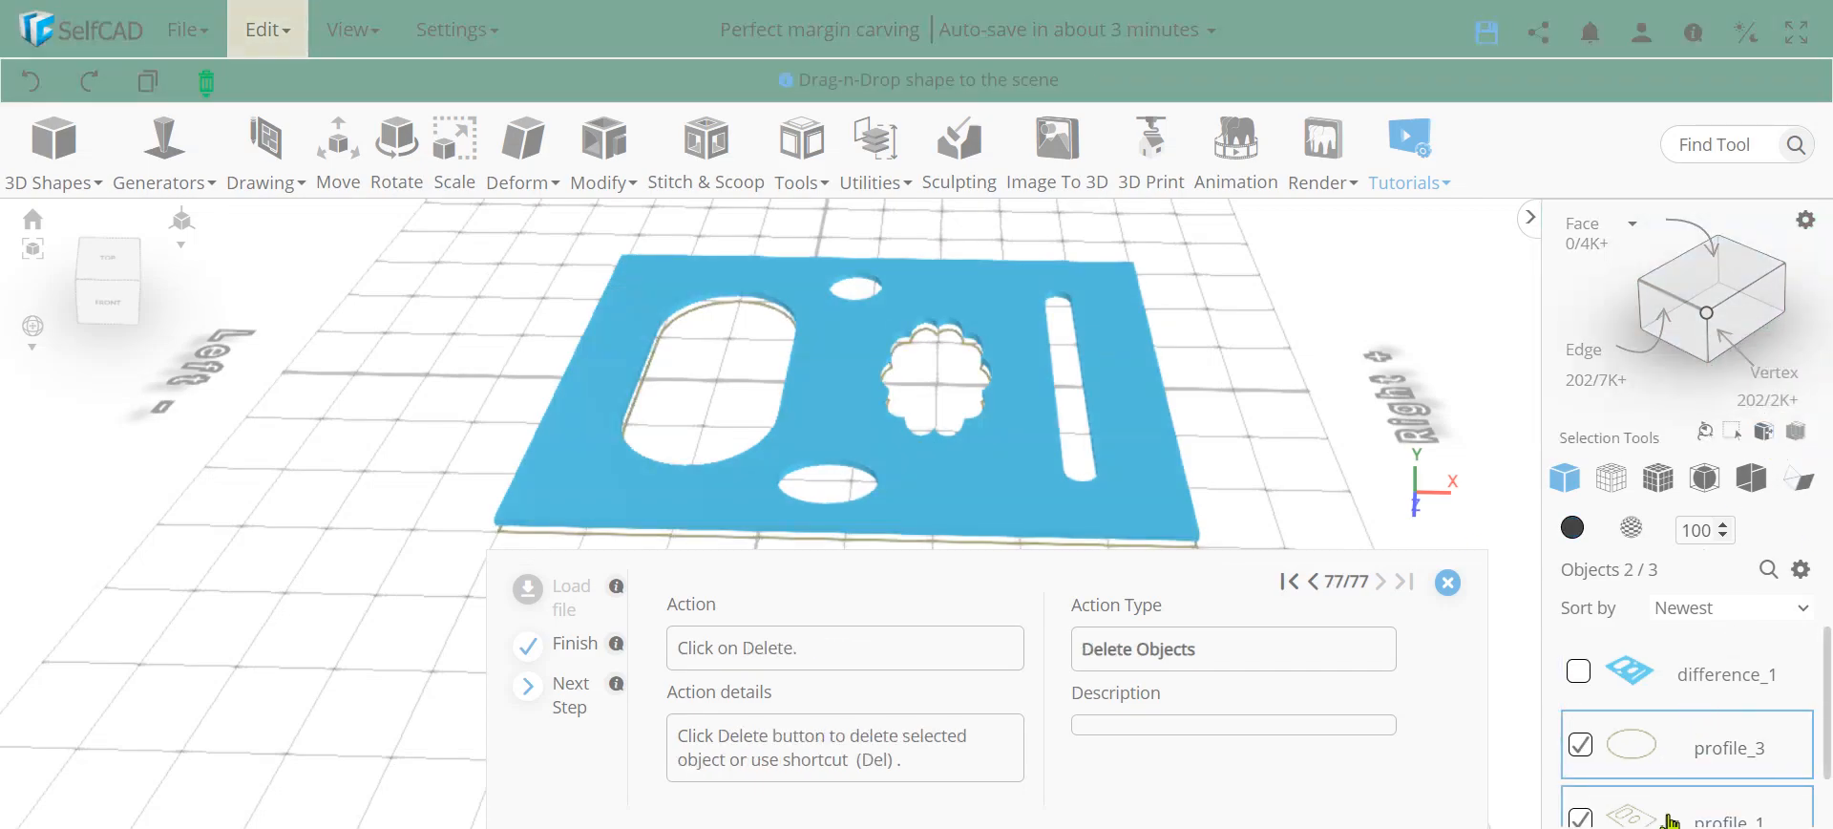
pyautogui.press('Delete')
pyautogui.press('Return')
pyautogui.click(1448, 582)
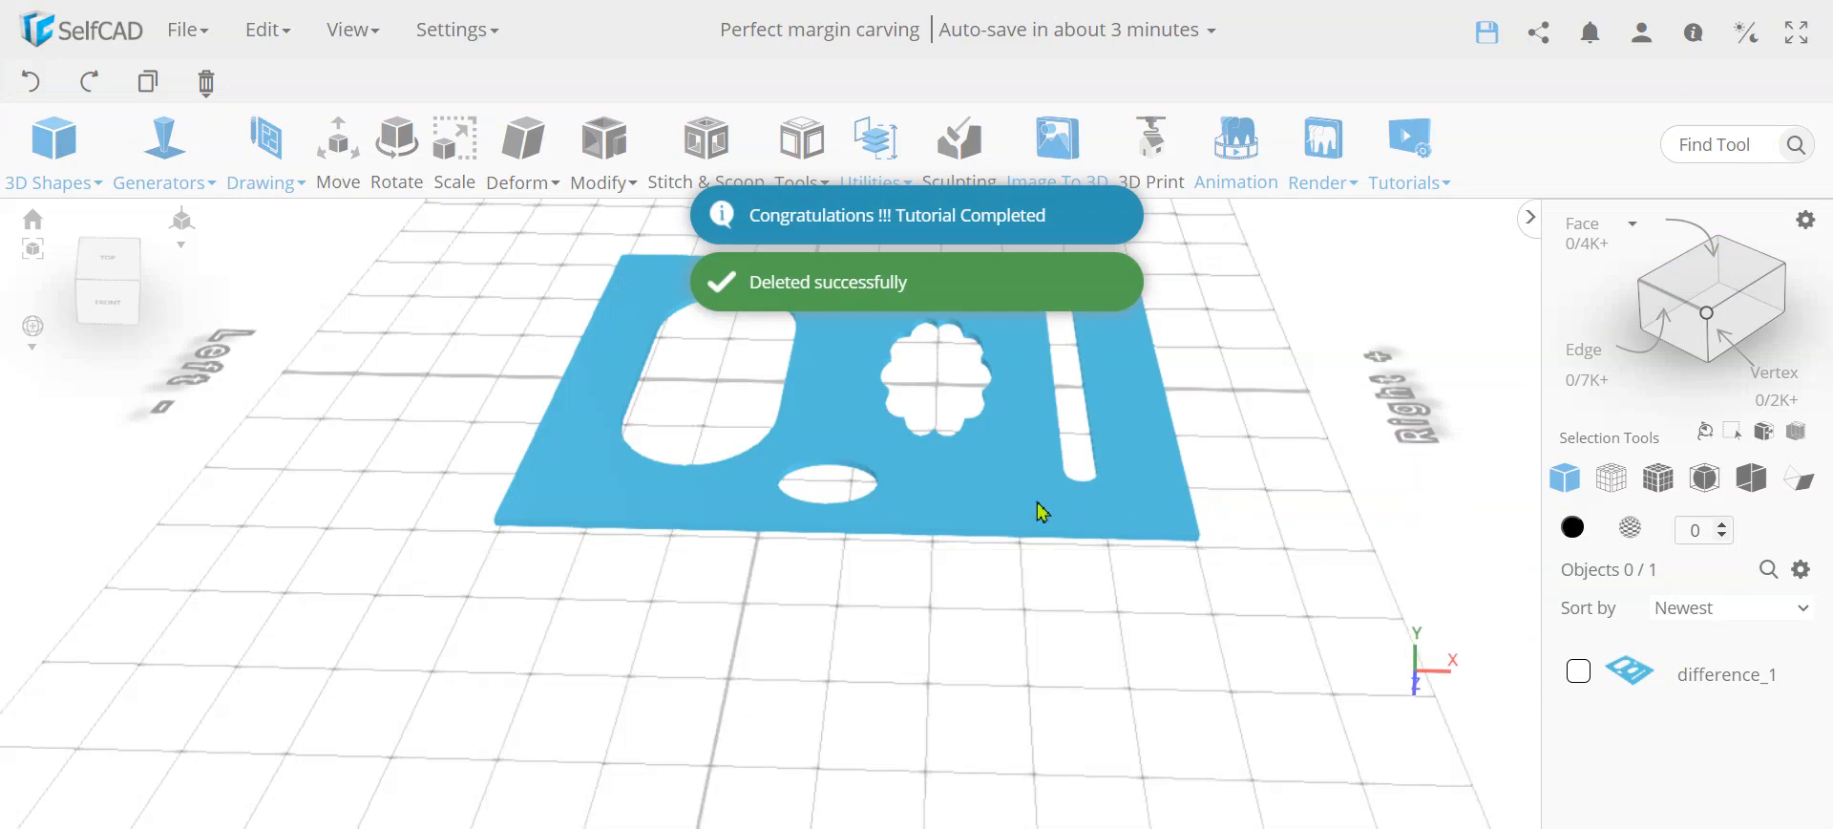
# Inspect the finished plate and its cutouts from above and from lower angles.
pyautogui.moveTo(998, 450); pyautogui.dragTo(988, 535, button='right')
pyautogui.scroll(-2, 974, 558)
pyautogui.moveTo(963, 581); pyautogui.dragTo(964, 622)
pyautogui.scroll(3, 908, 524)
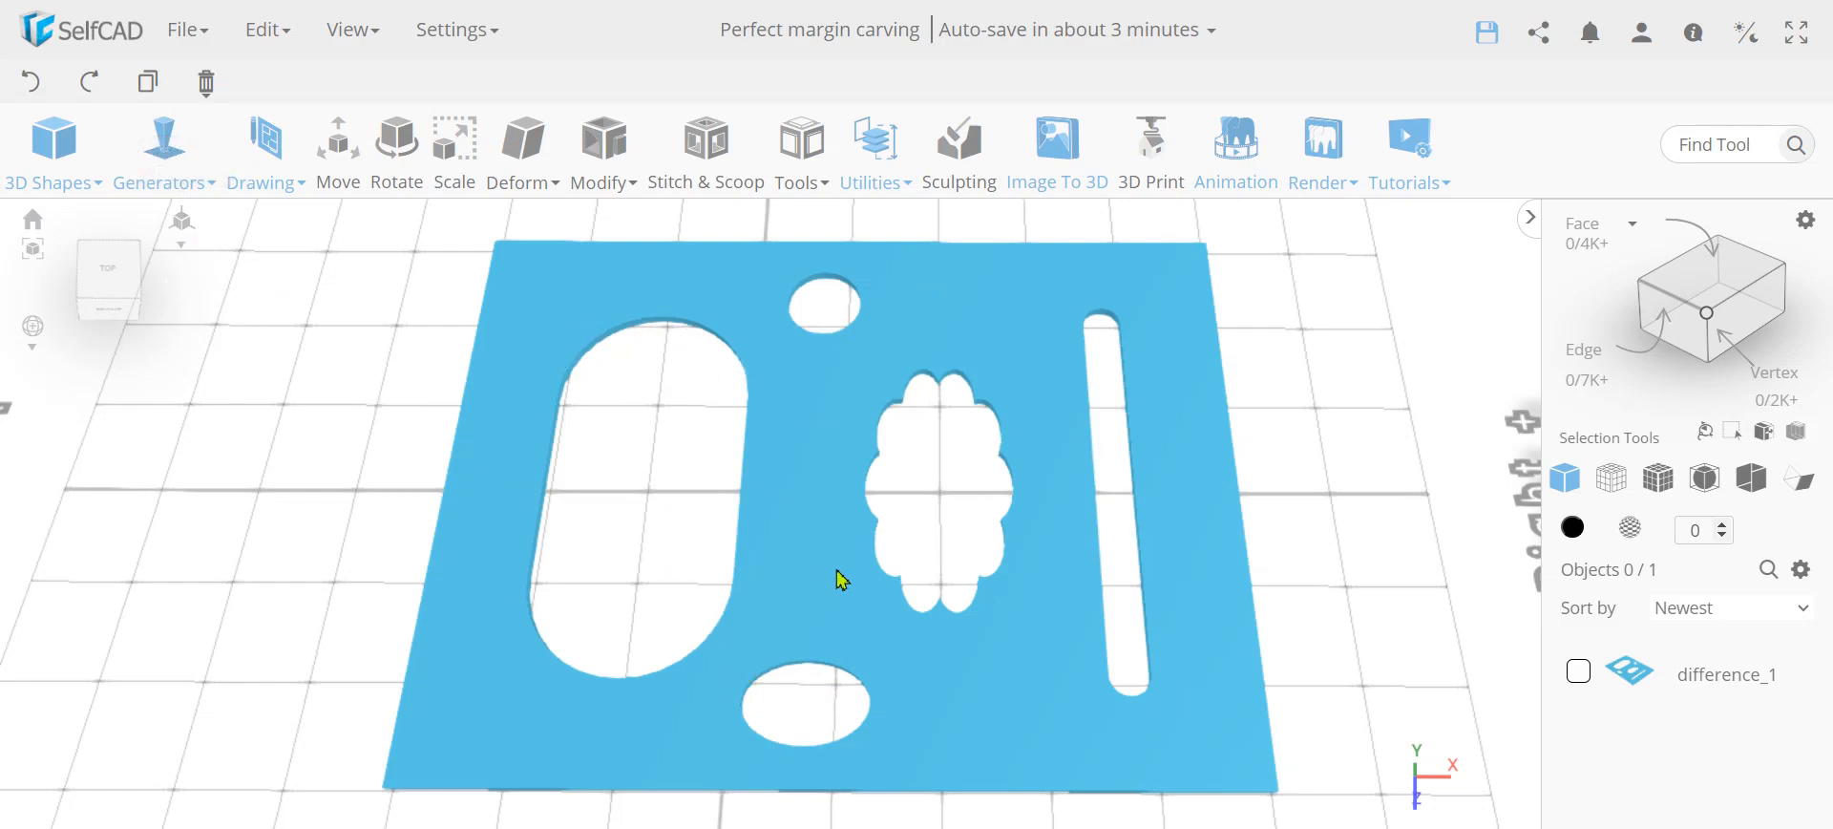
pyautogui.moveTo(870, 633); pyautogui.dragTo(837, 396, button='right')
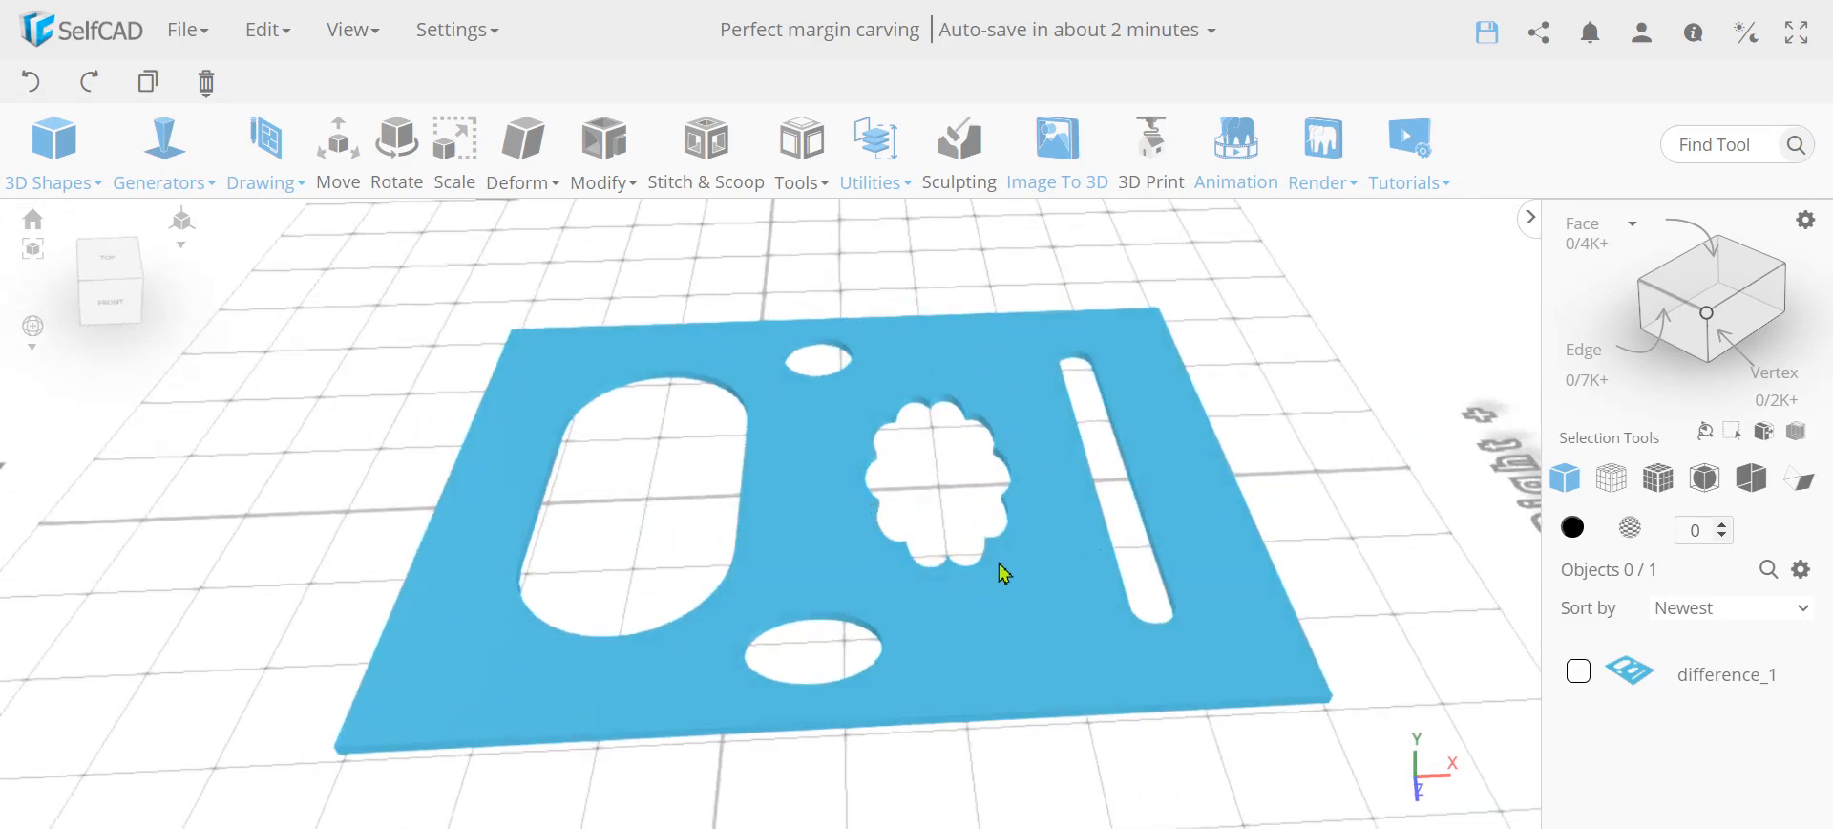
pyautogui.moveTo(1024, 600)
pyautogui.mouseDown(button='right')
pyautogui.moveTo(974, 512)
pyautogui.moveTo(1018, 569)
pyautogui.moveTo(993, 611)
pyautogui.mouseUp(button='right')
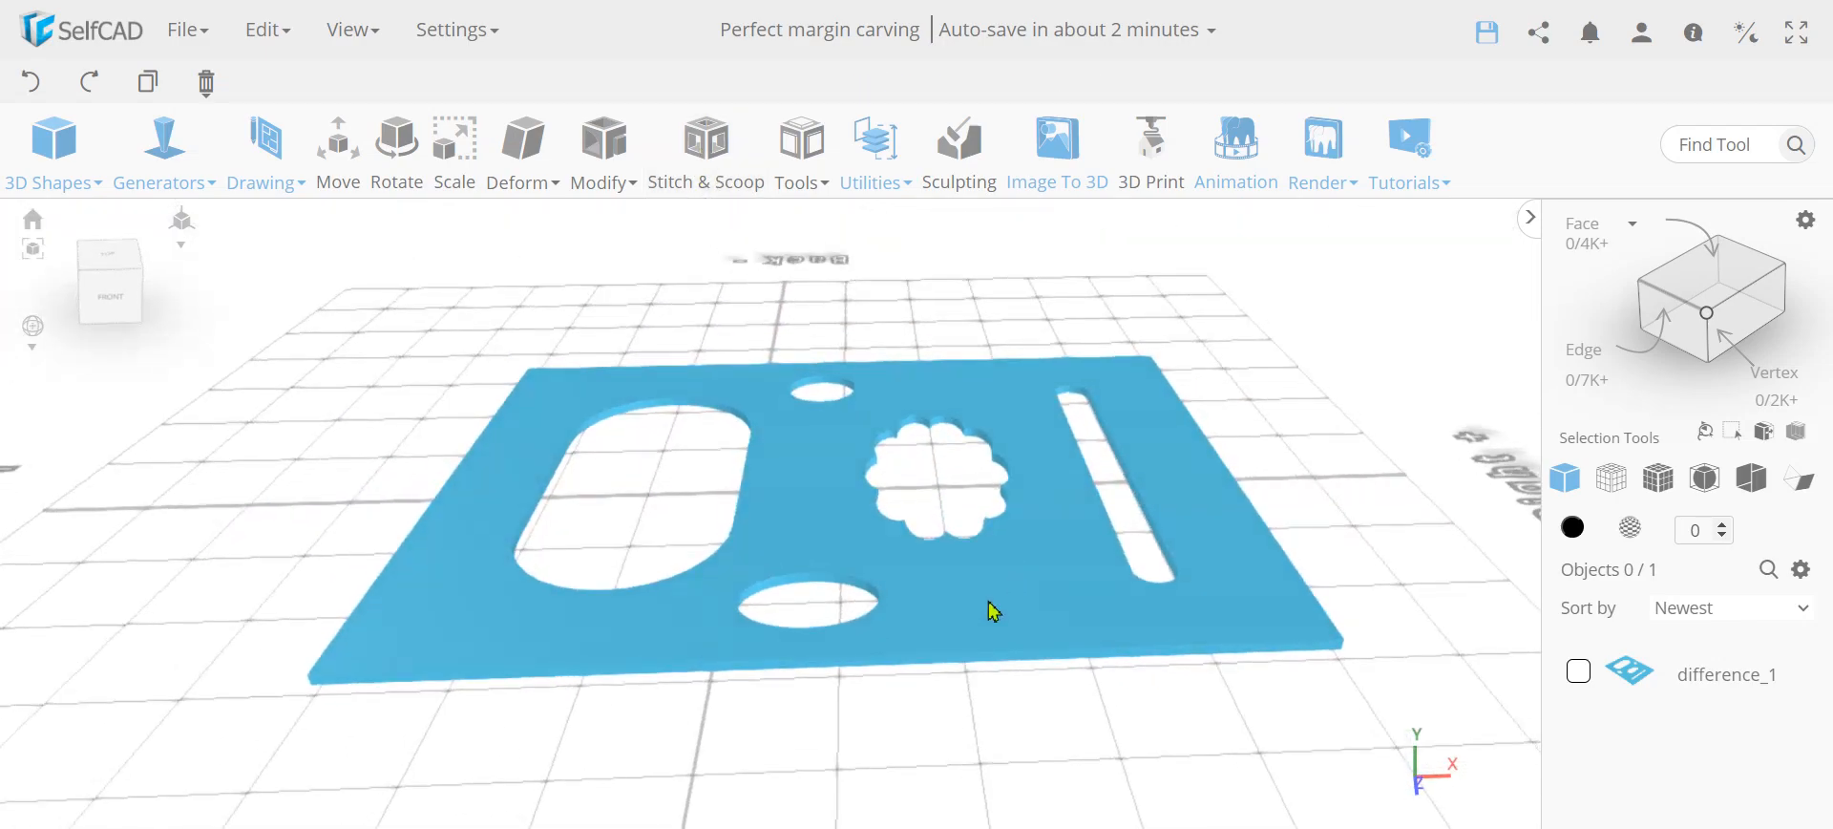